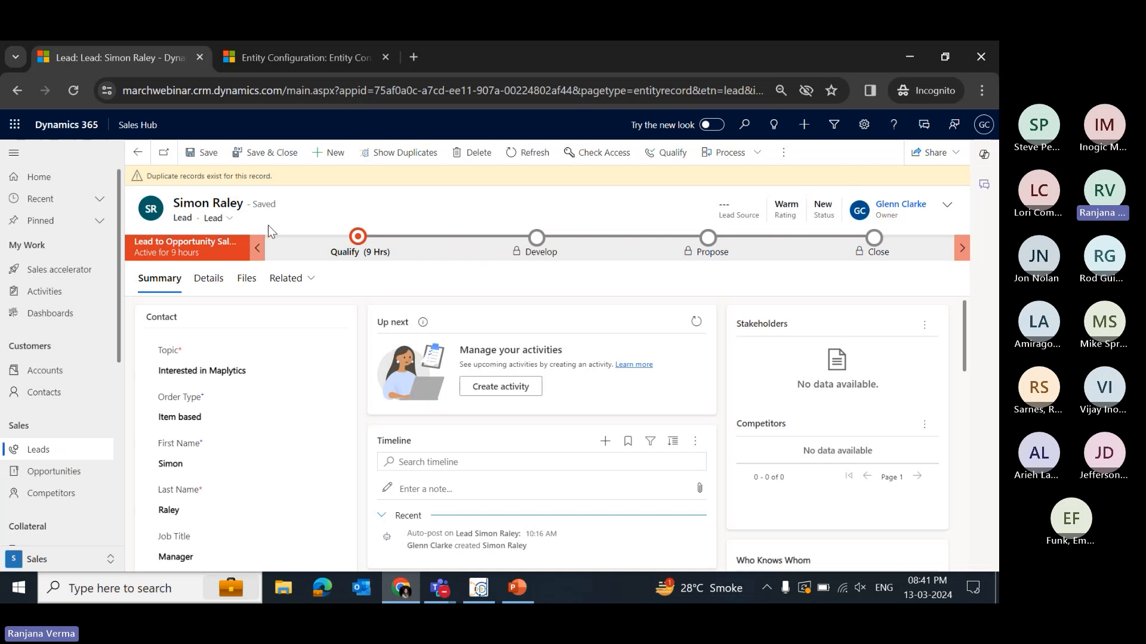
scroll(572, 421, down, 3)
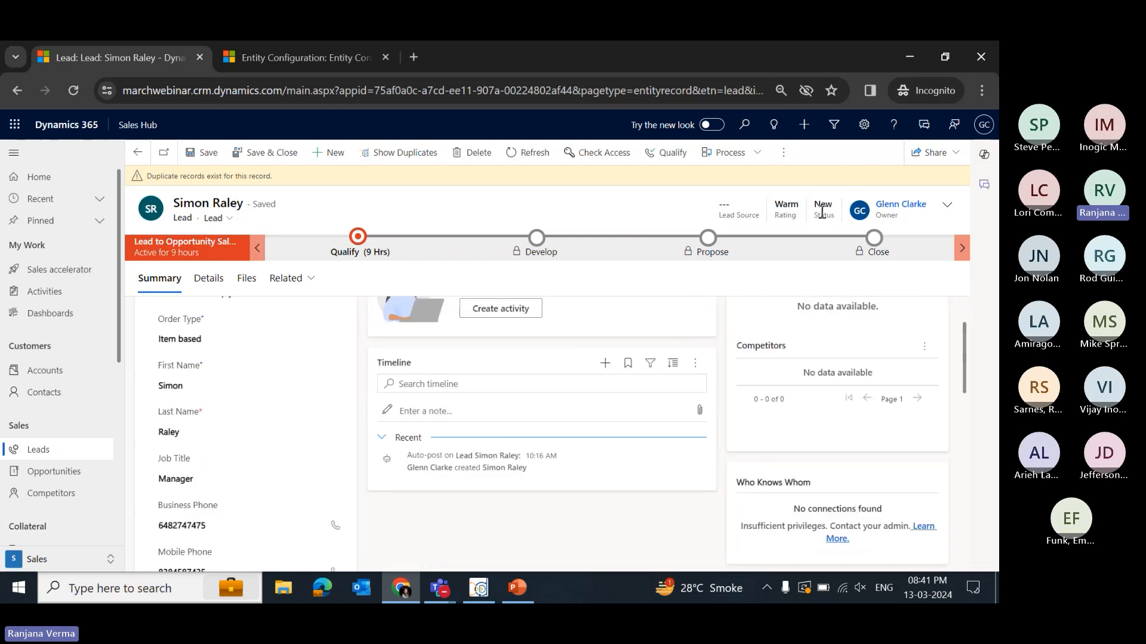
scroll(307, 322, down, 2)
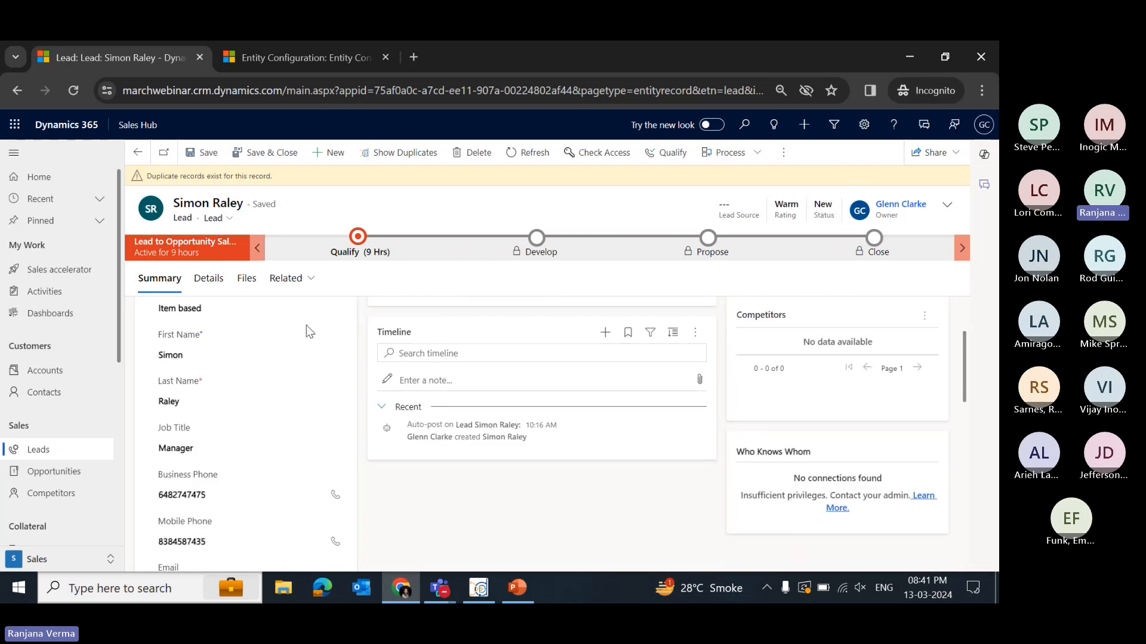
drag(299, 181, 151, 181)
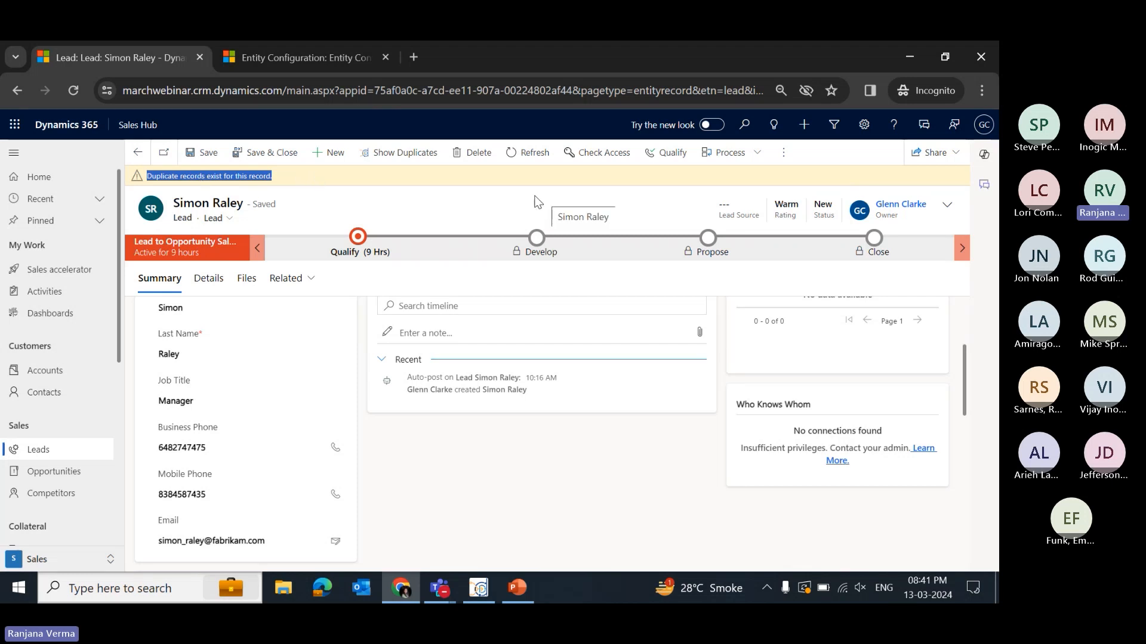
click(399, 156)
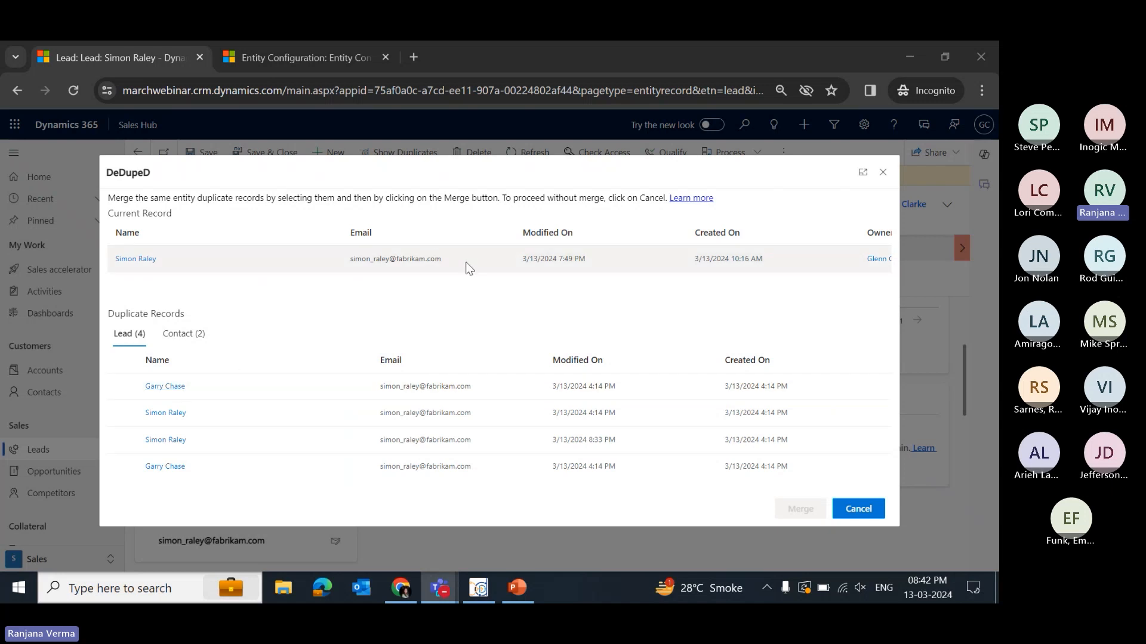
- Review the current record and its duplicate leads and contacts in the dialog
drag(466, 262, 375, 251)
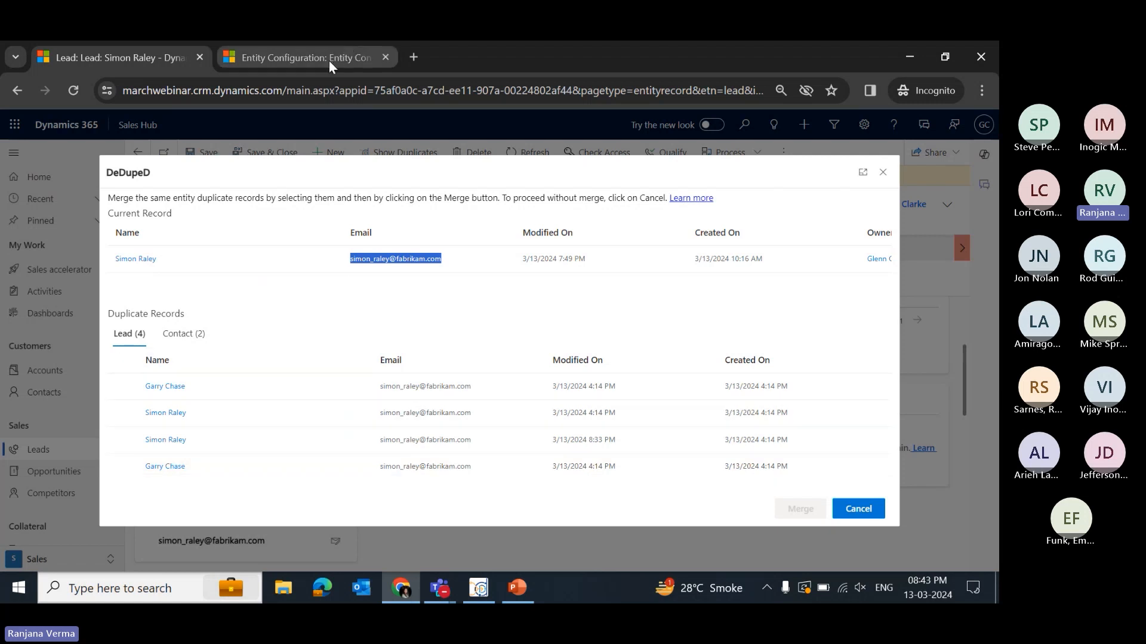
mouse_move(329, 60)
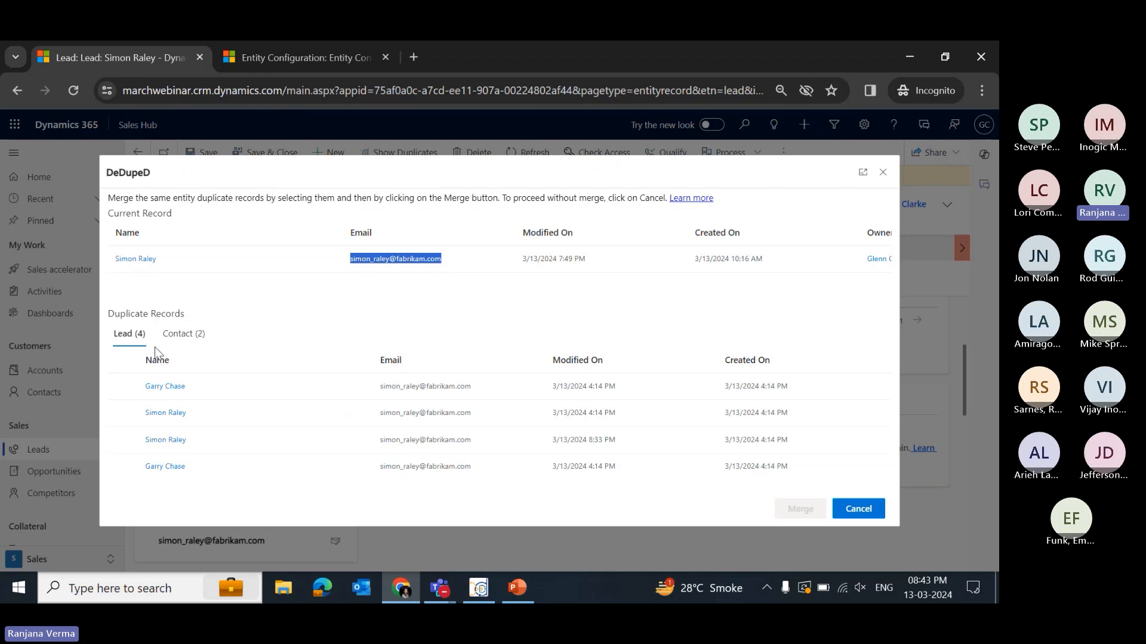
click(188, 334)
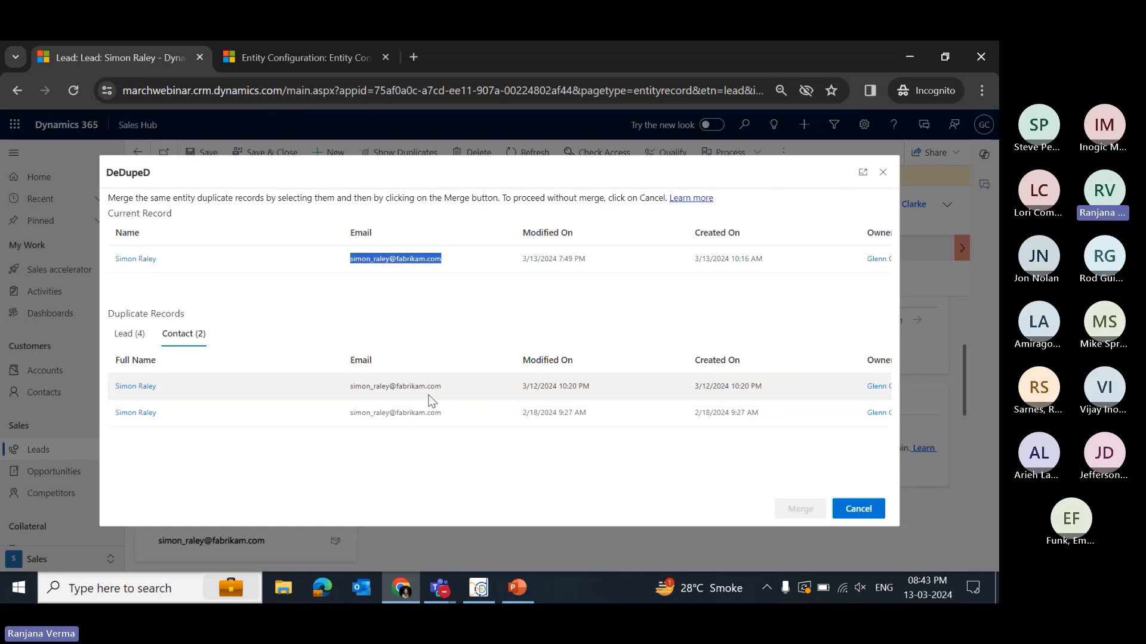
click(133, 335)
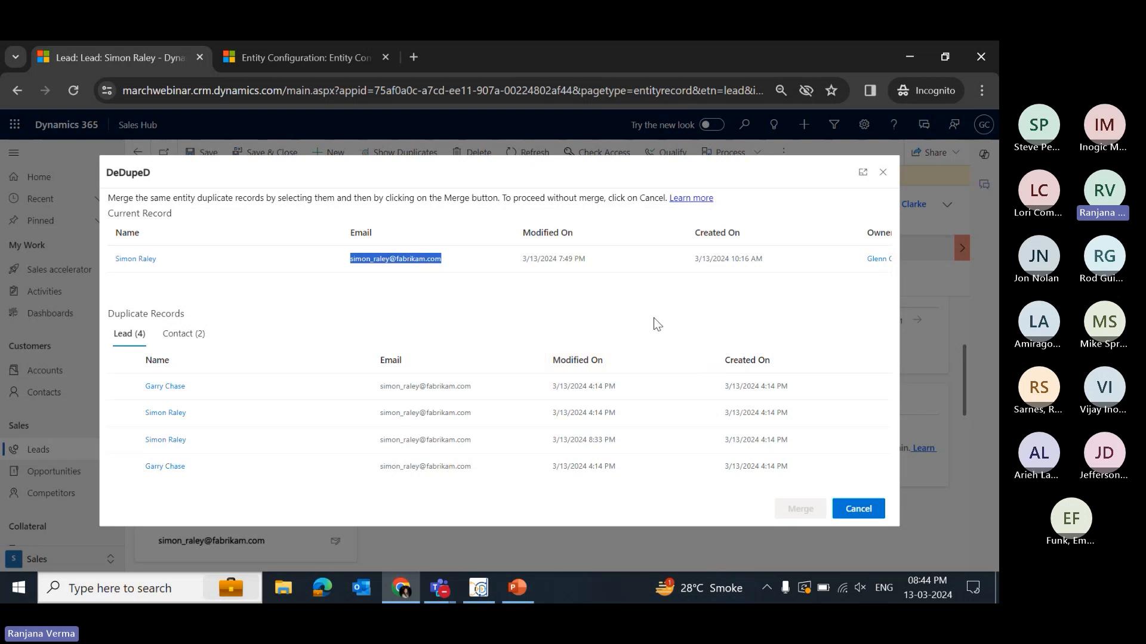
- Select all four duplicate leads and proceed to merge them
click(123, 361)
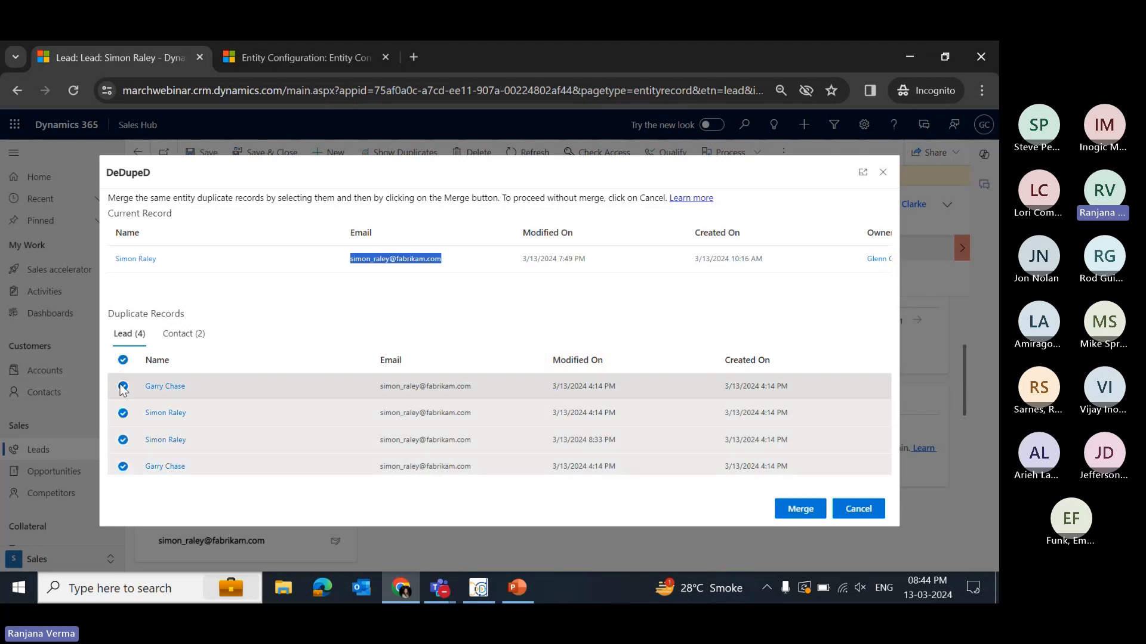
click(122, 387)
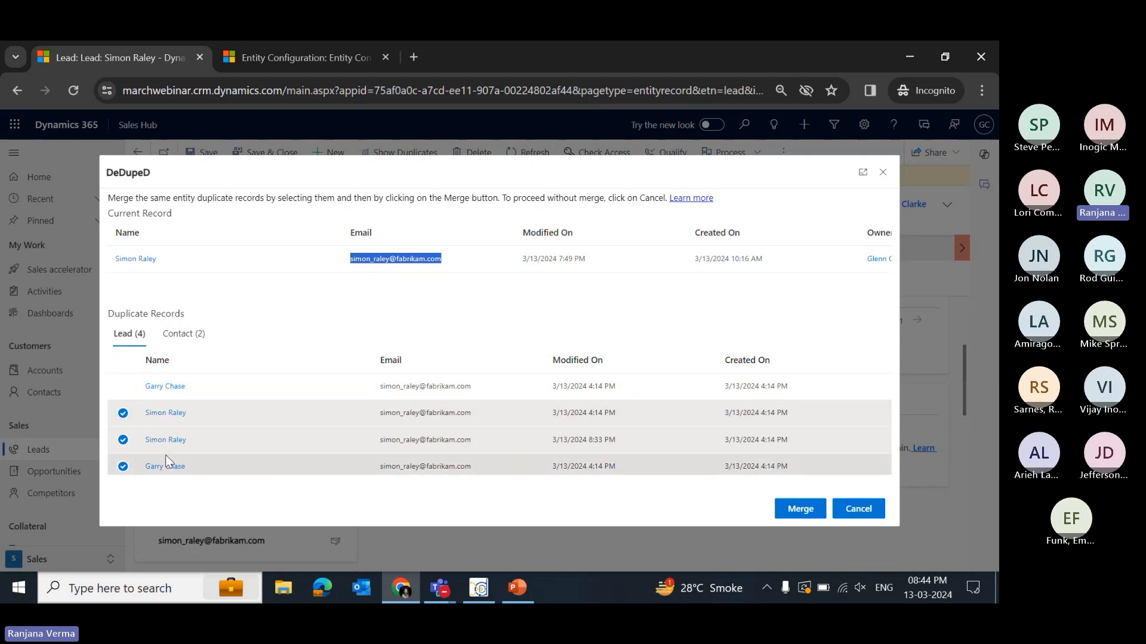
click(123, 386)
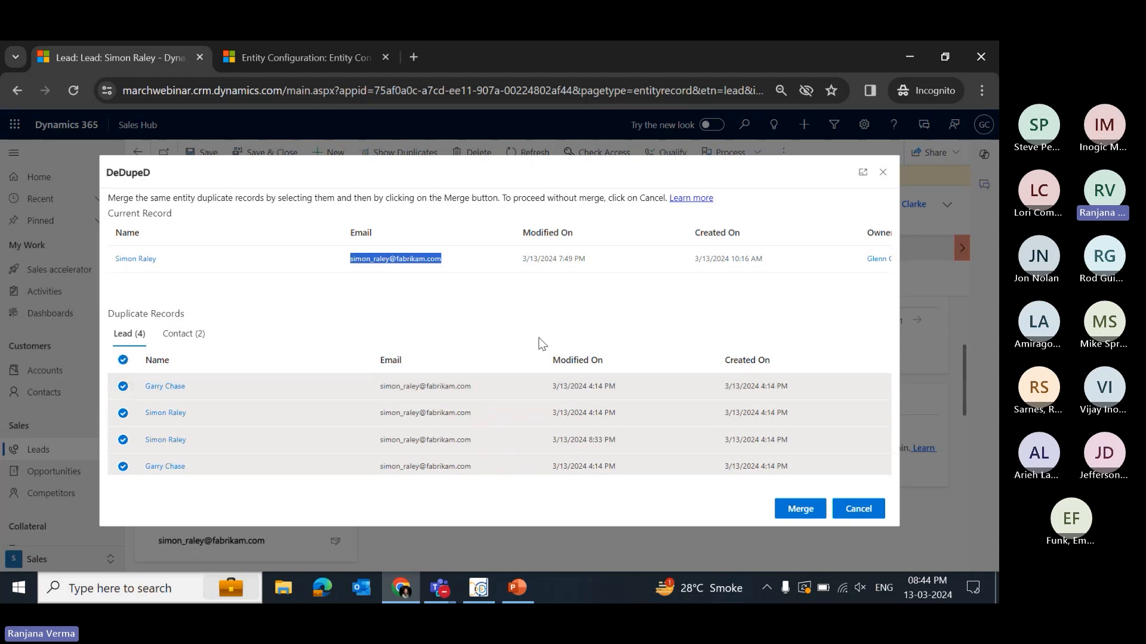
click(805, 513)
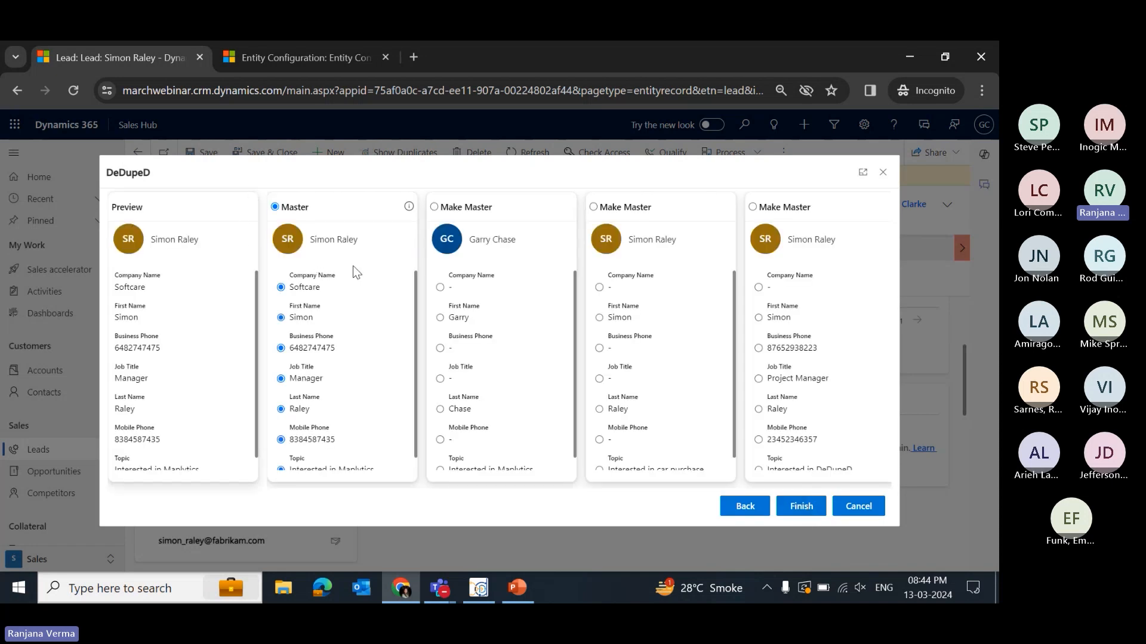
scroll(203, 335, down, 2)
scroll(209, 334, up, 2)
scroll(695, 298, down, 2)
scroll(696, 299, up, 2)
scroll(375, 340, down, 1)
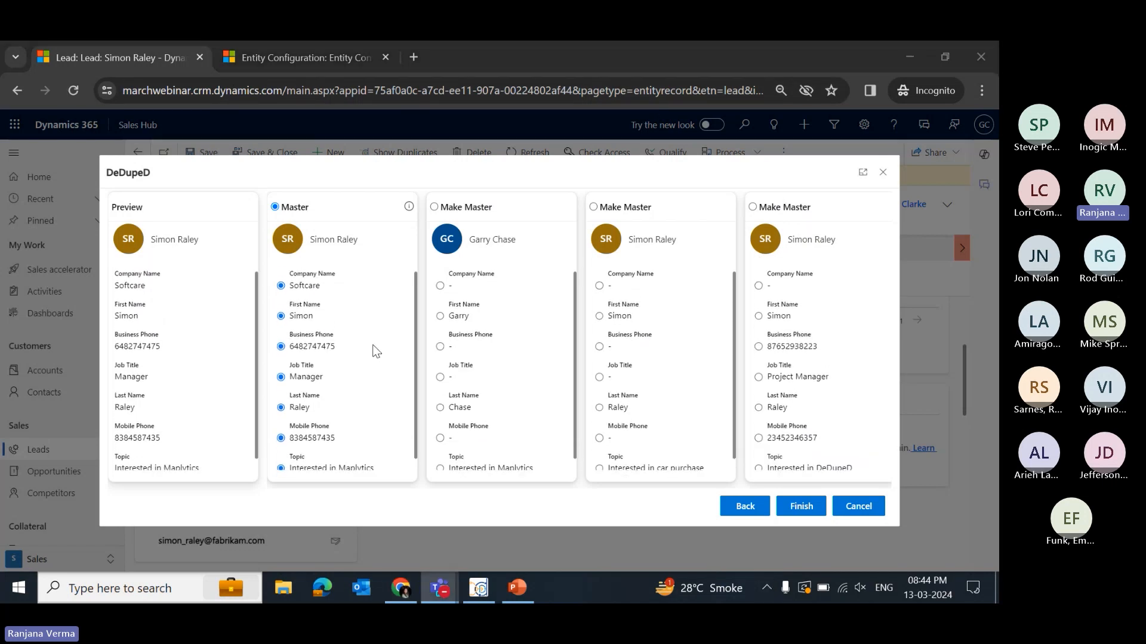
scroll(375, 351, down, 1)
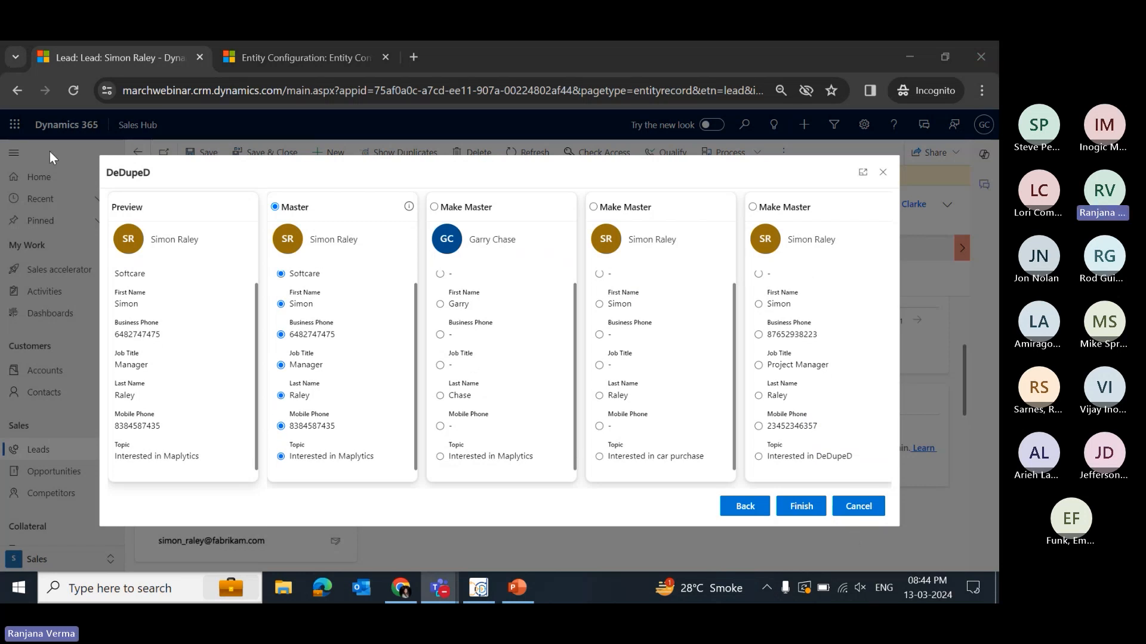
click(758, 335)
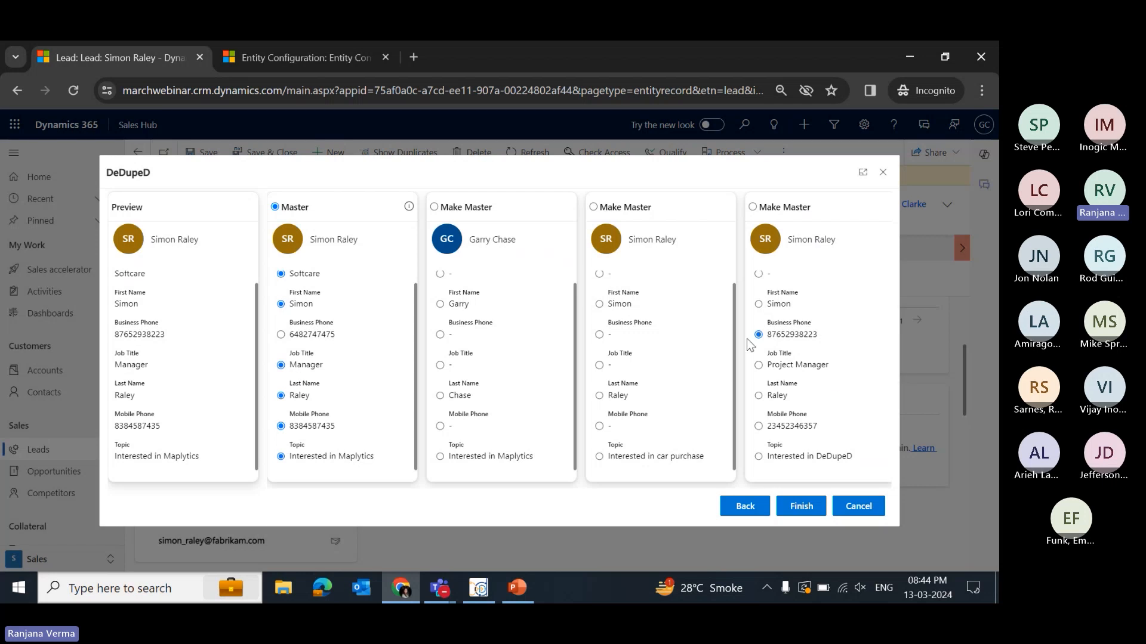
click(759, 365)
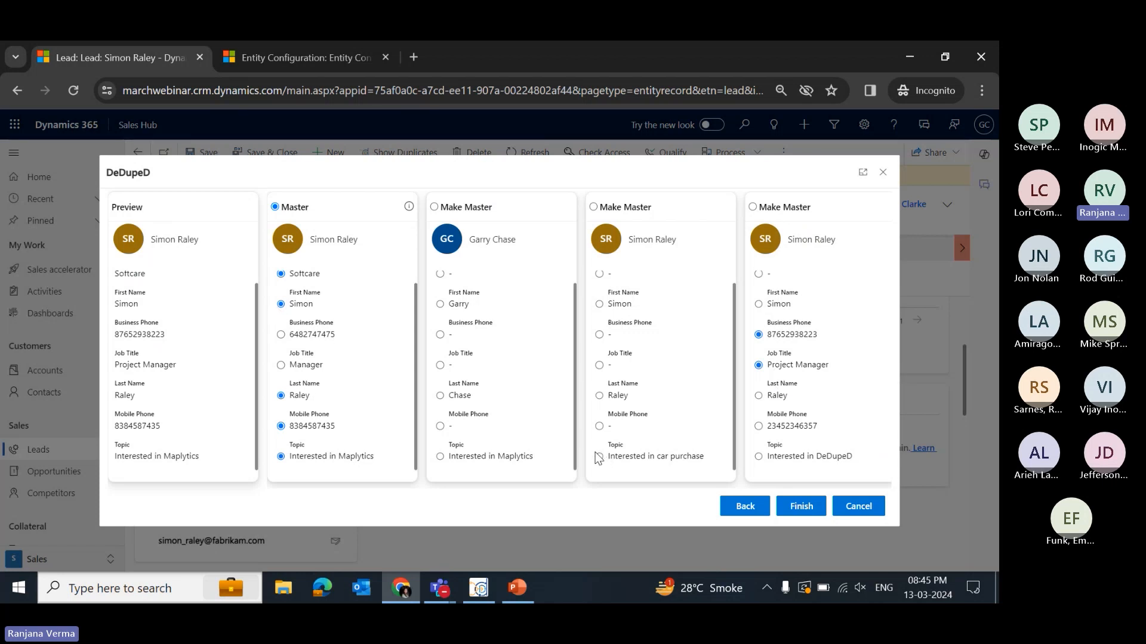
click(759, 456)
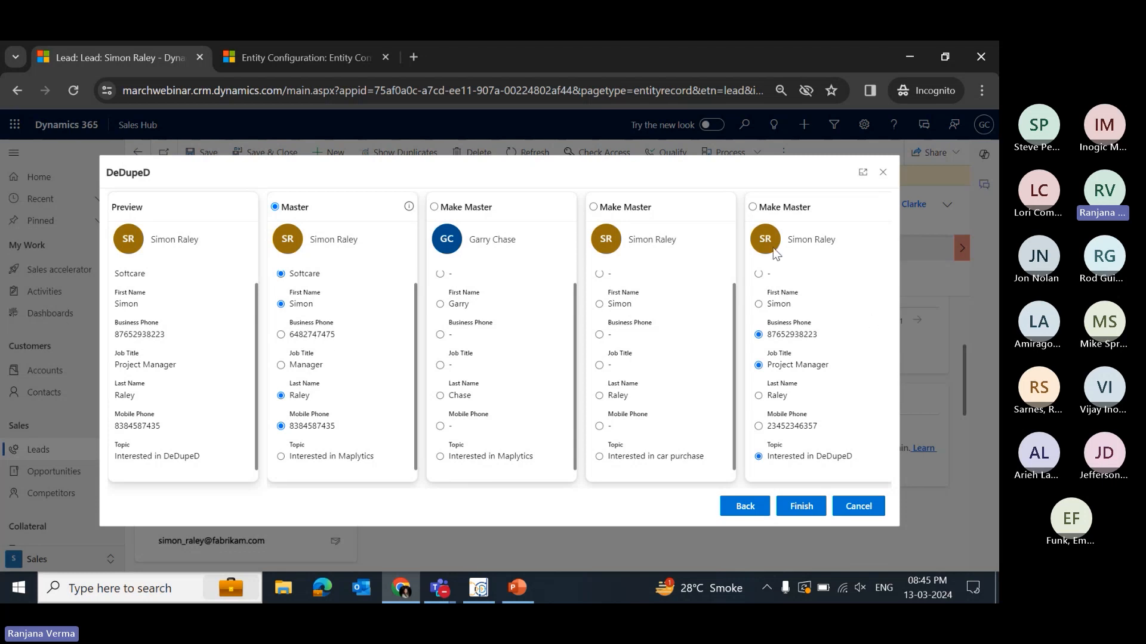
- Finish the merge and confirm continuing with it
click(805, 506)
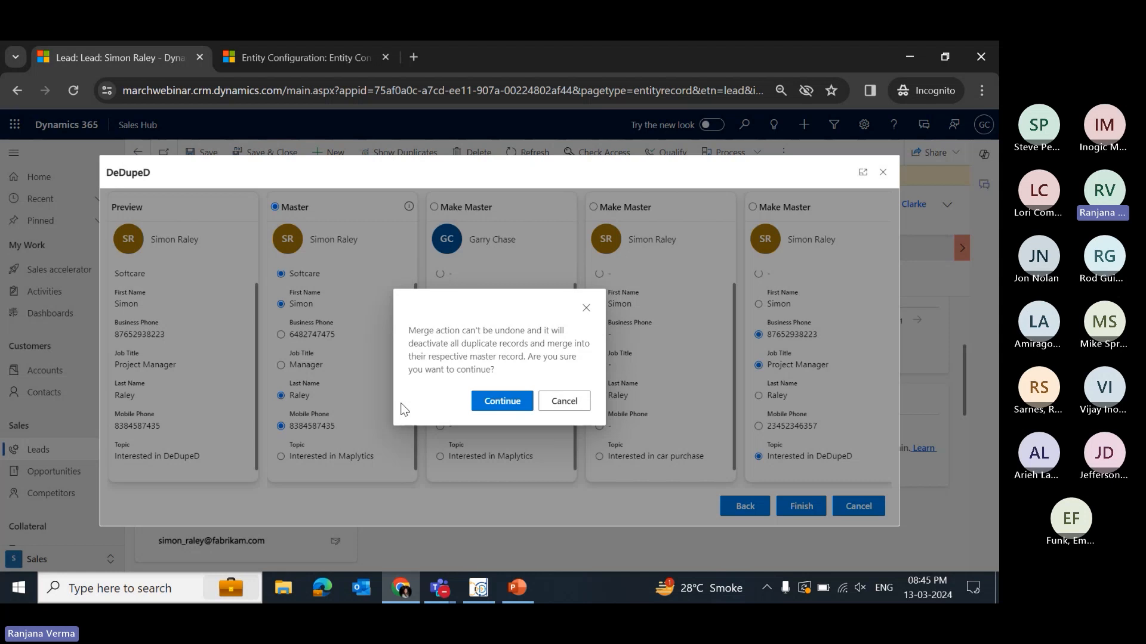
click(502, 402)
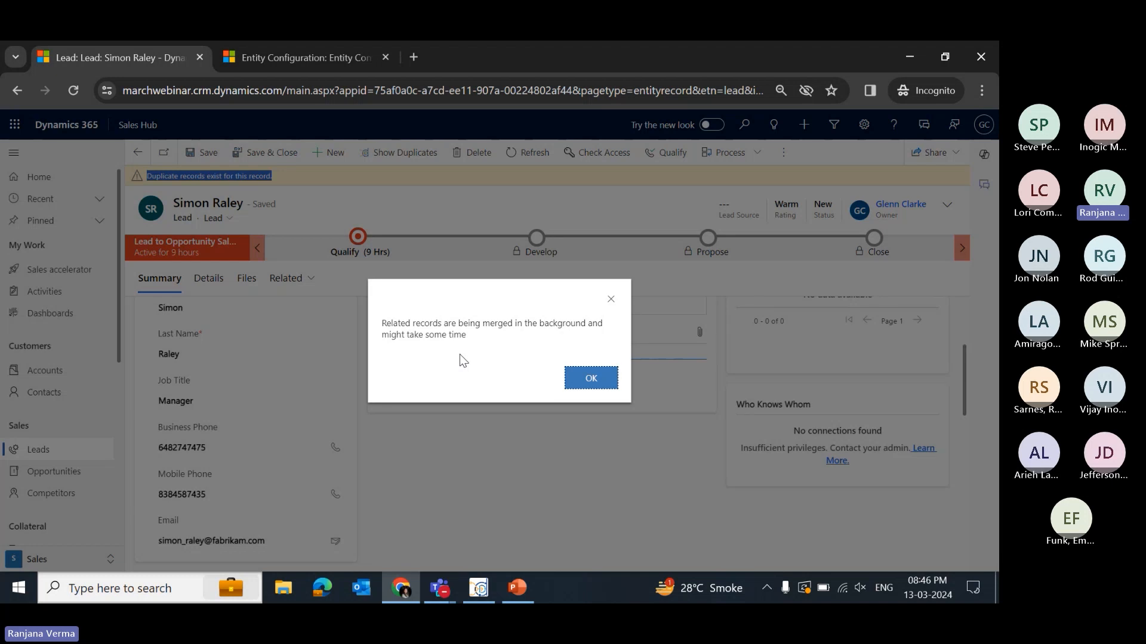
click(594, 378)
- Reload the lead record and review its remaining duplicate leads and contacts, then close the dialog
click(429, 94)
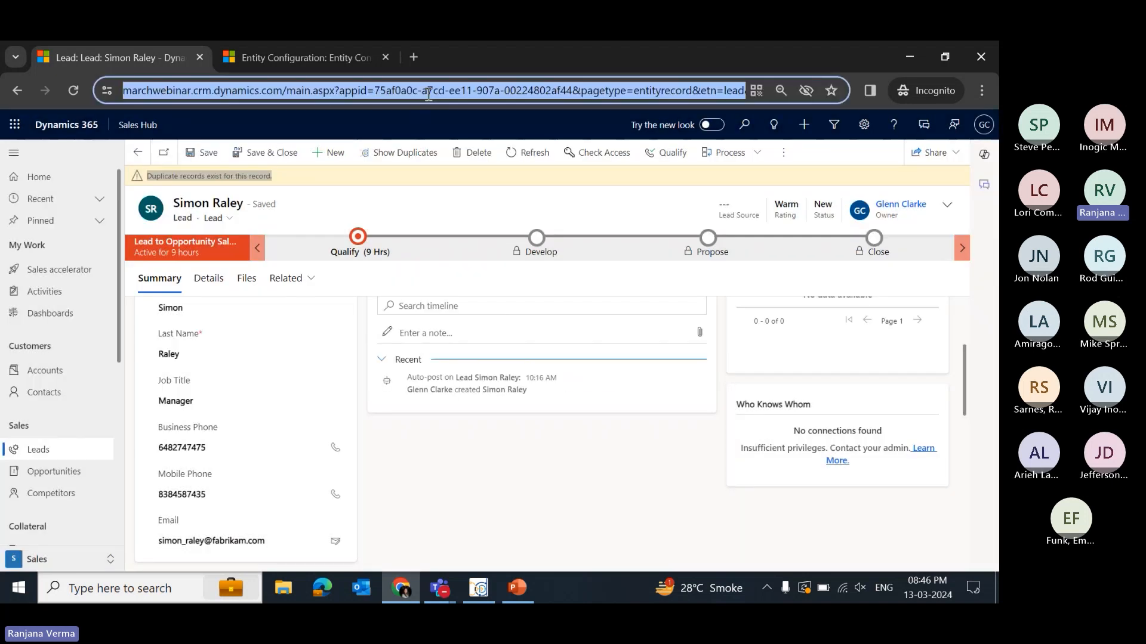
key(Return)
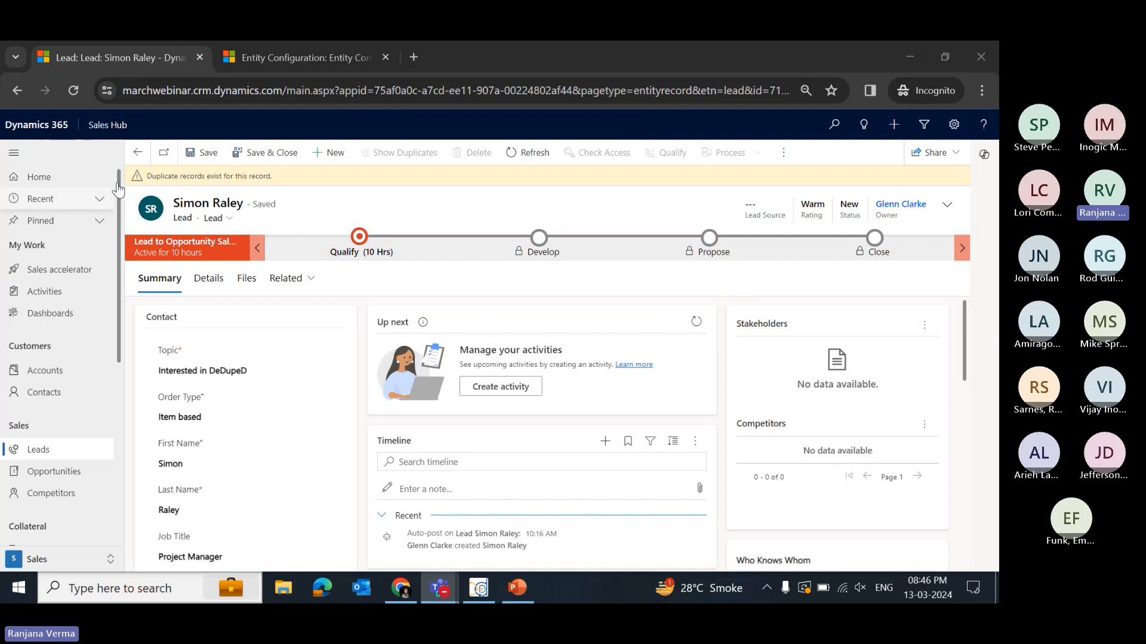
drag(284, 180, 138, 178)
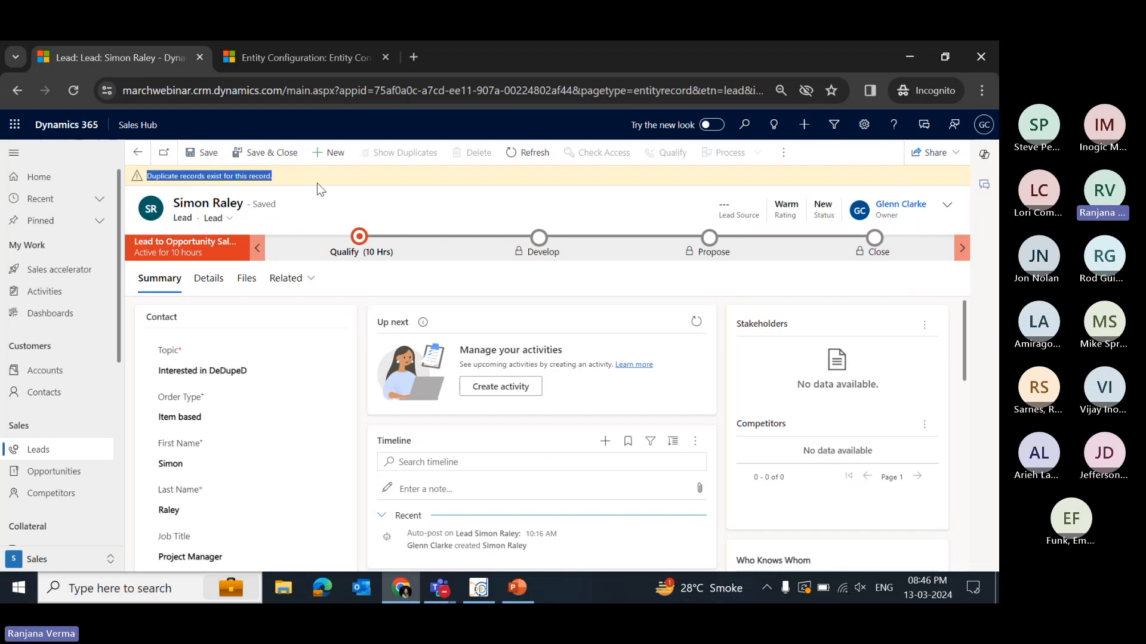
click(417, 192)
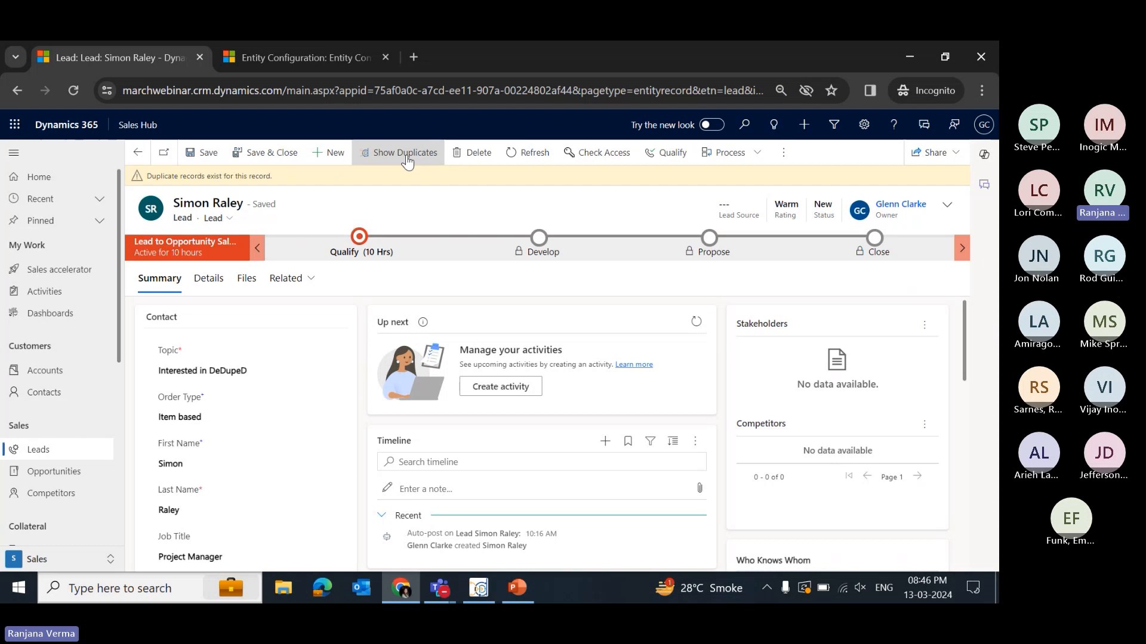
click(398, 160)
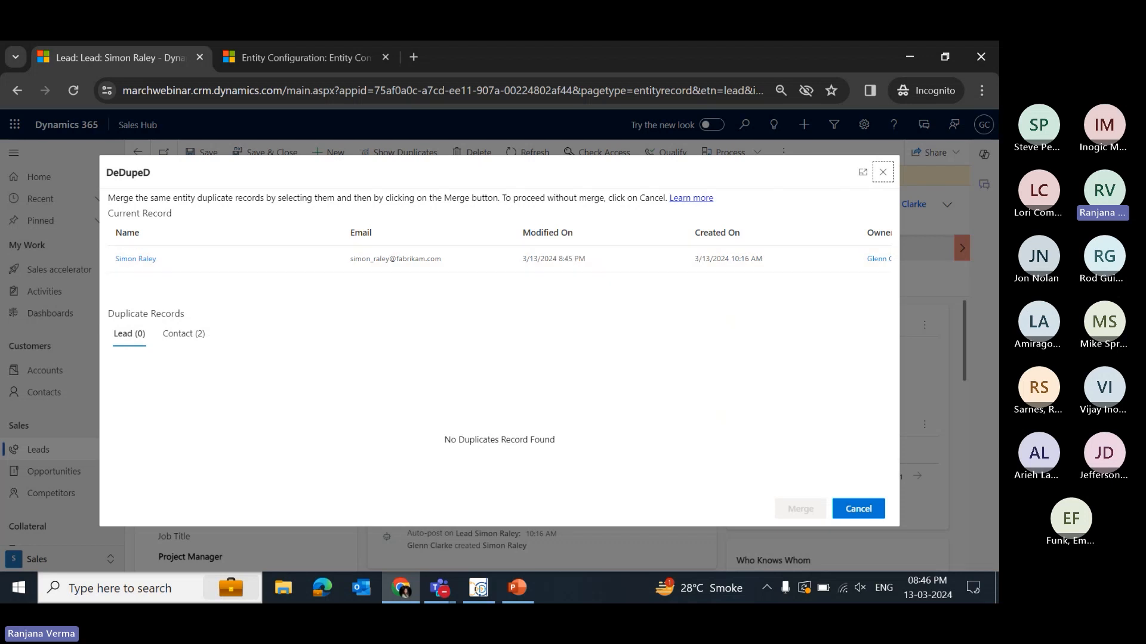
click(190, 337)
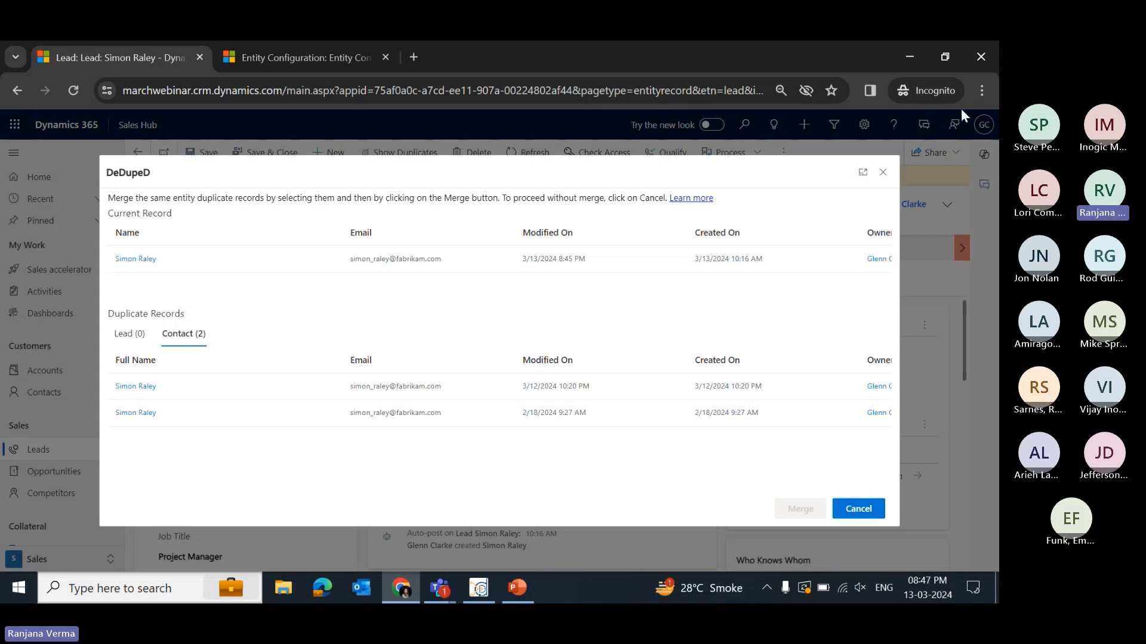
click(884, 177)
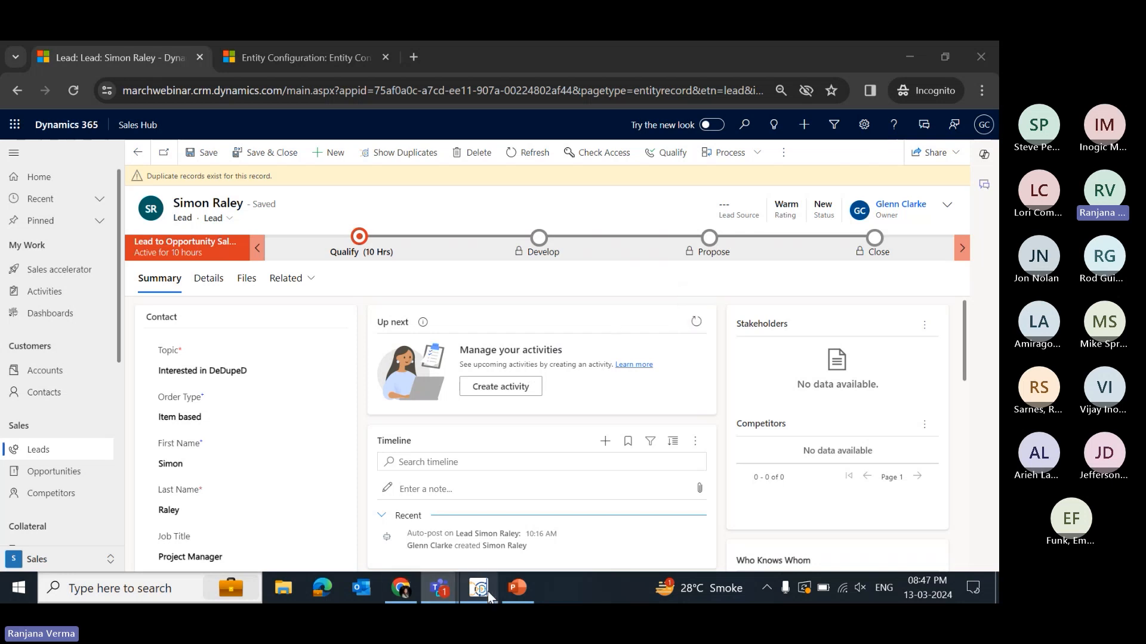
- Switch to the DeDupeD desktop app and choose the Lead table with the Open Leads view
mouse_move(489, 595)
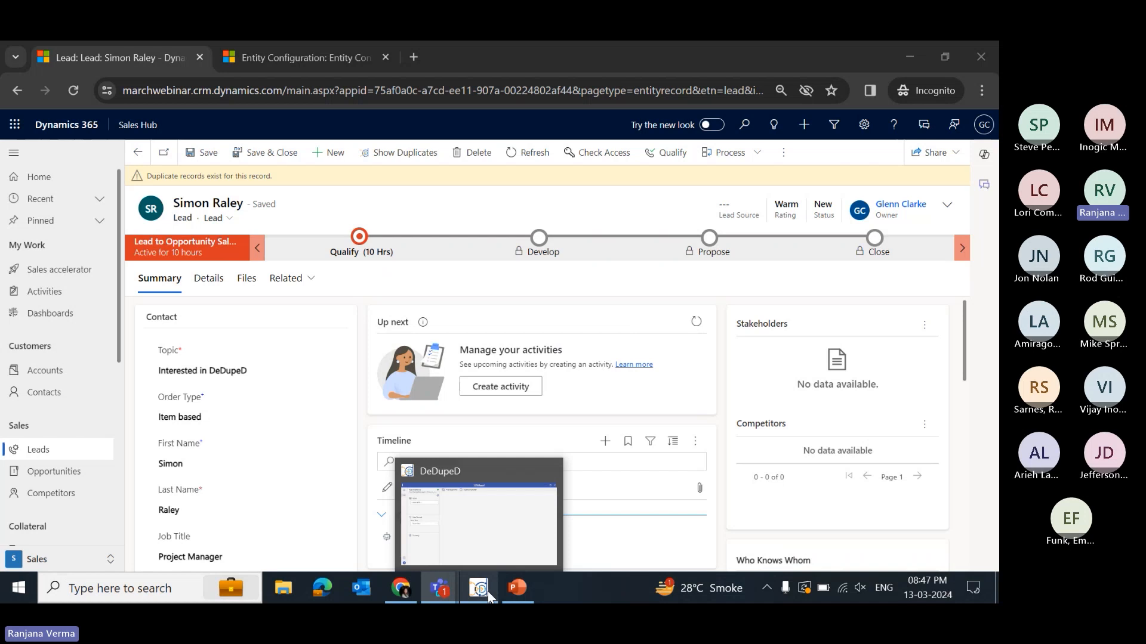
click(488, 592)
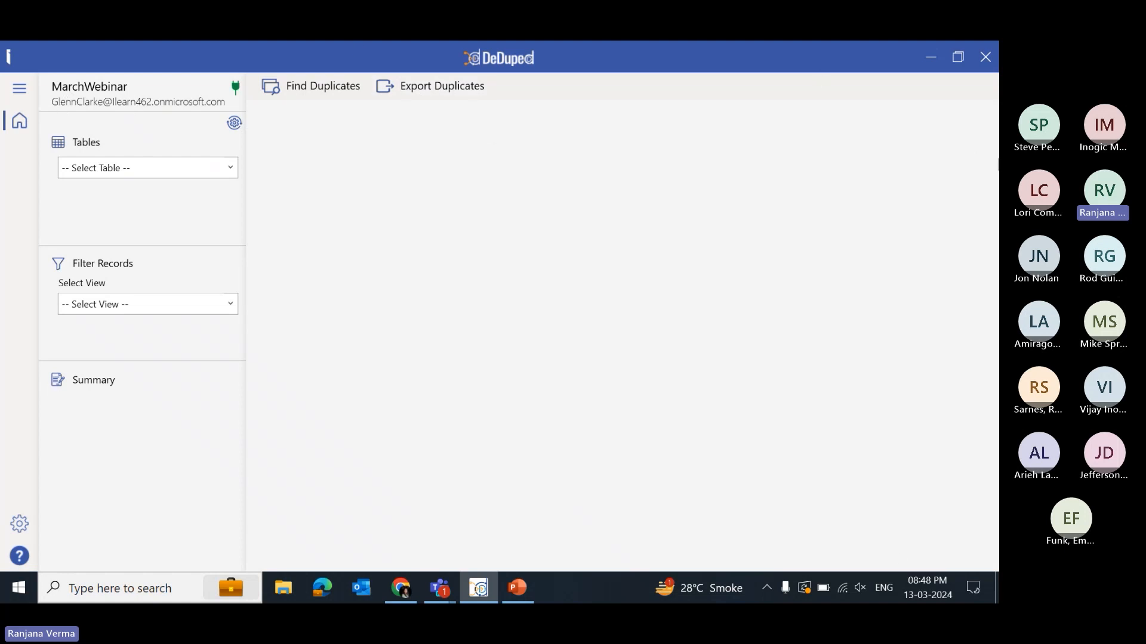
click(232, 167)
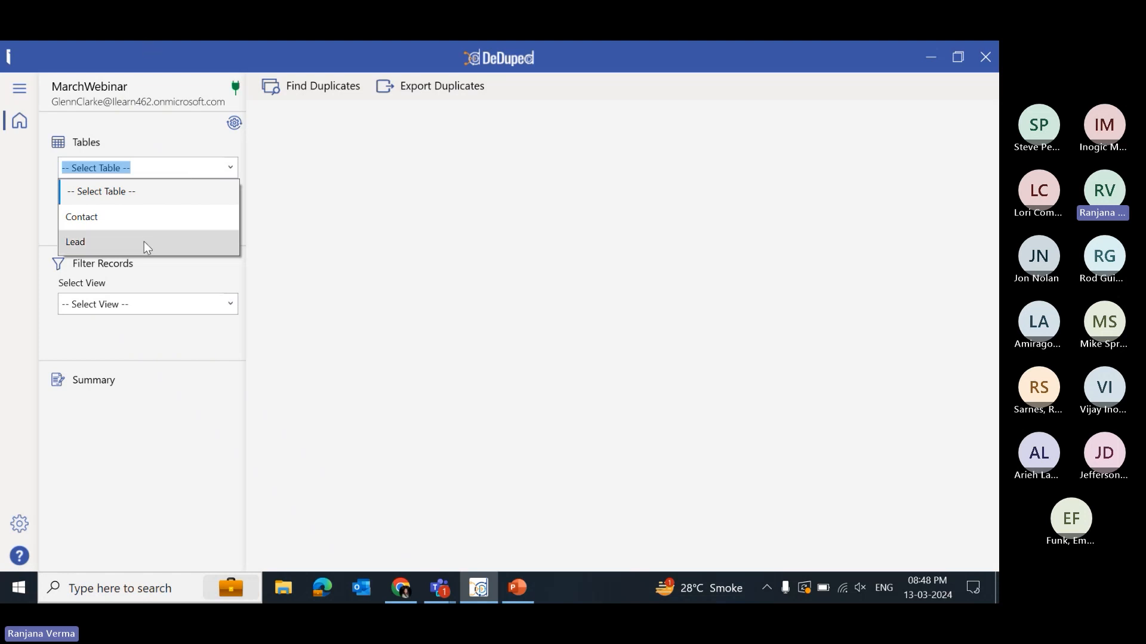
click(99, 241)
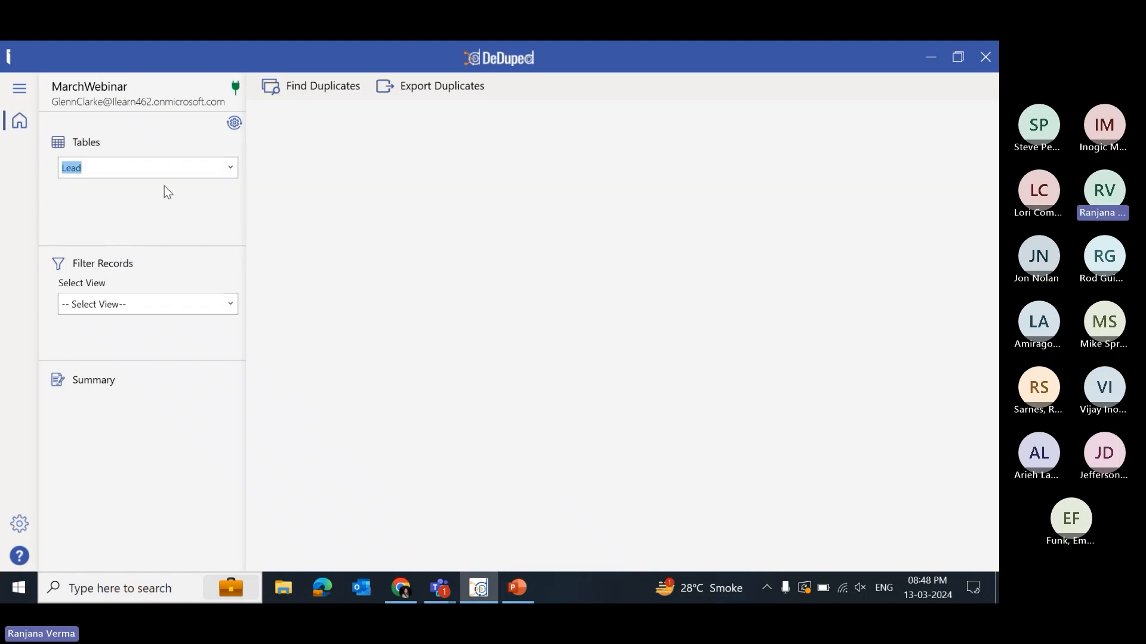
click(234, 303)
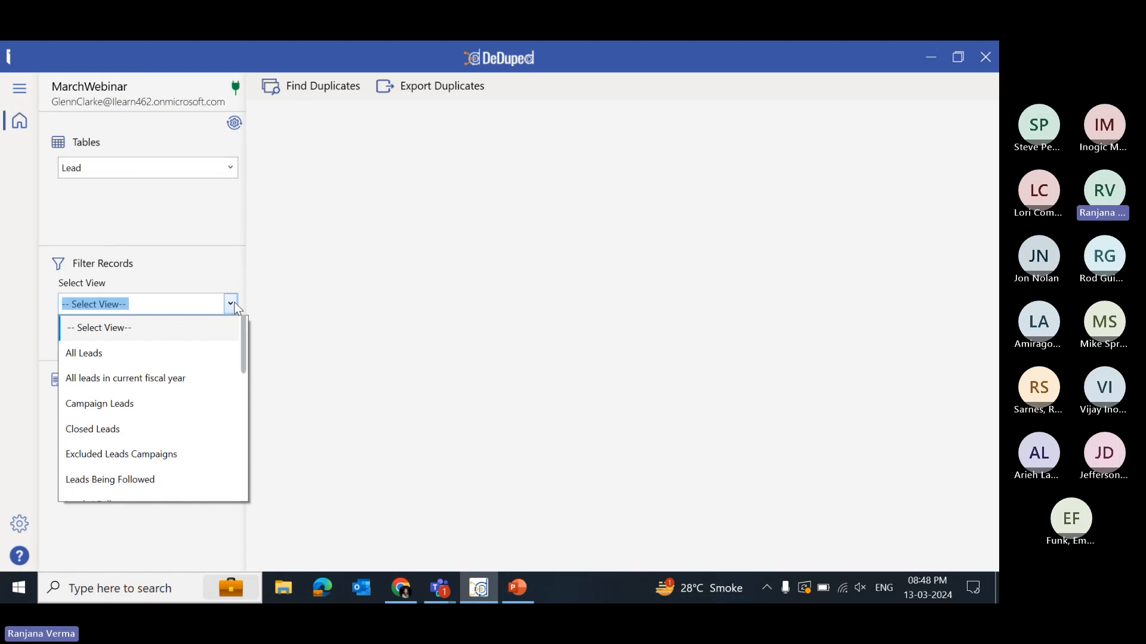
scroll(172, 334, down, 1)
scroll(176, 349, down, 1)
scroll(177, 357, down, 3)
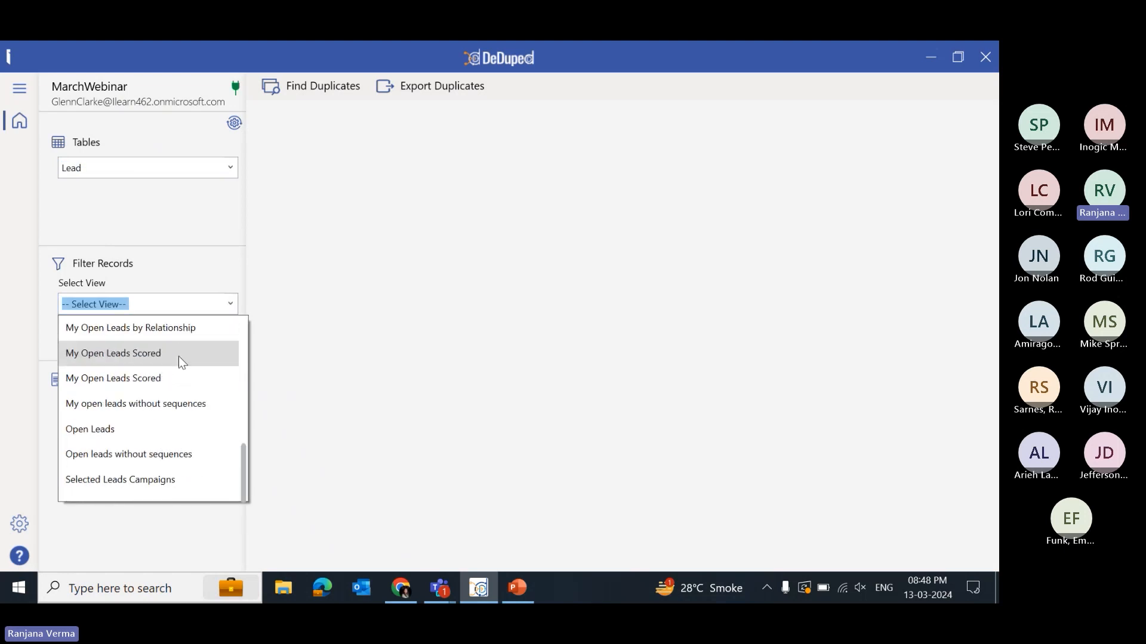
click(122, 425)
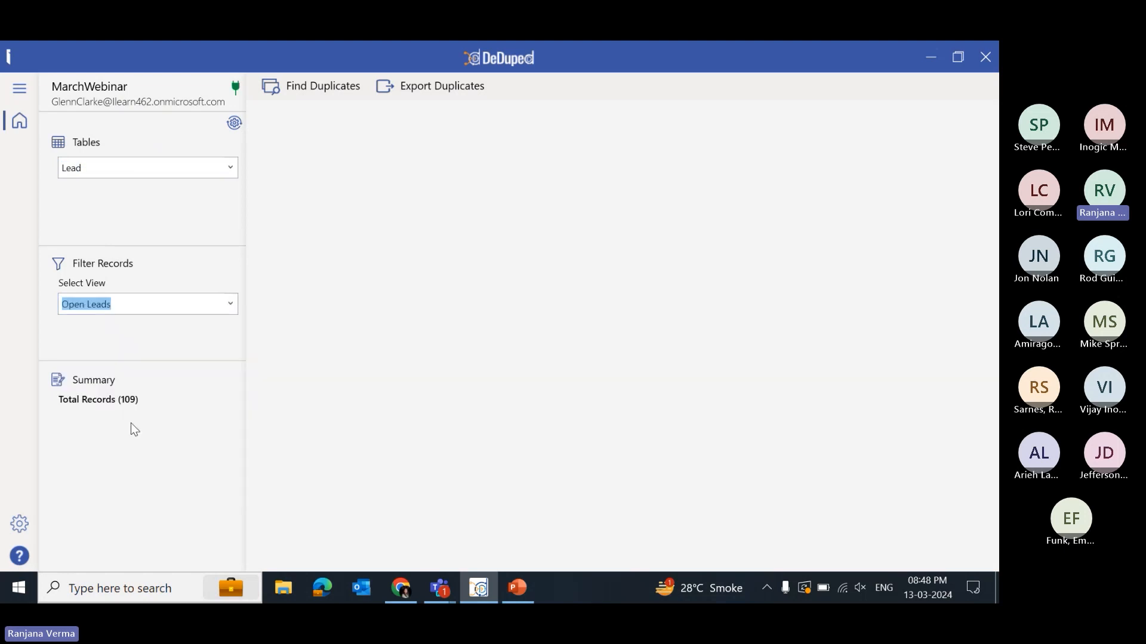
- Switch back to the browser and open the Leads list
click(406, 588)
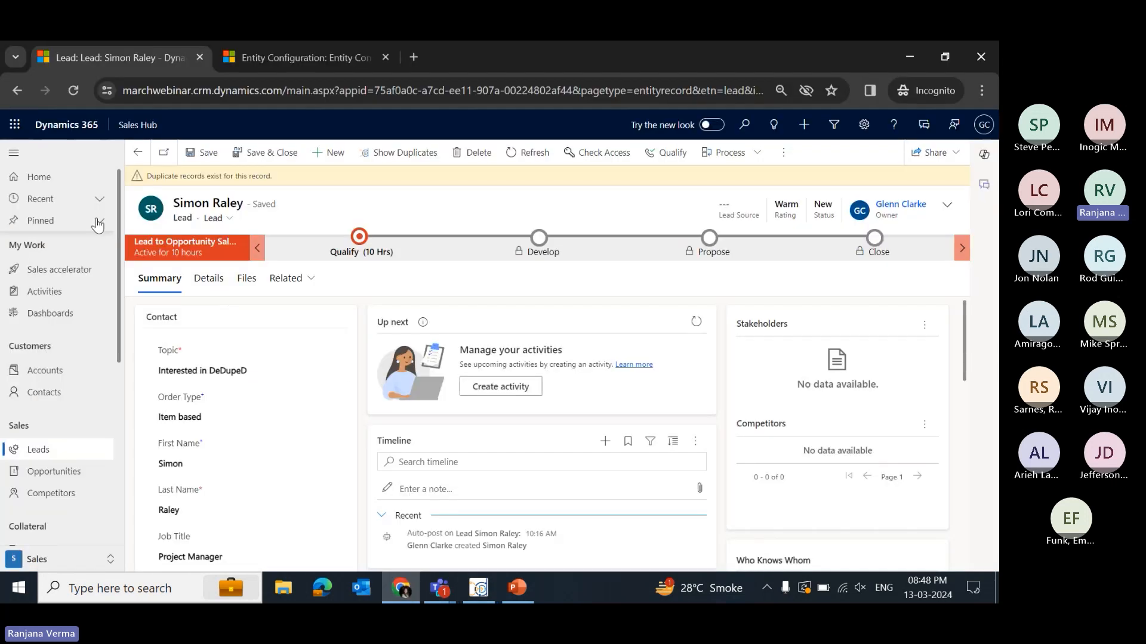
click(48, 447)
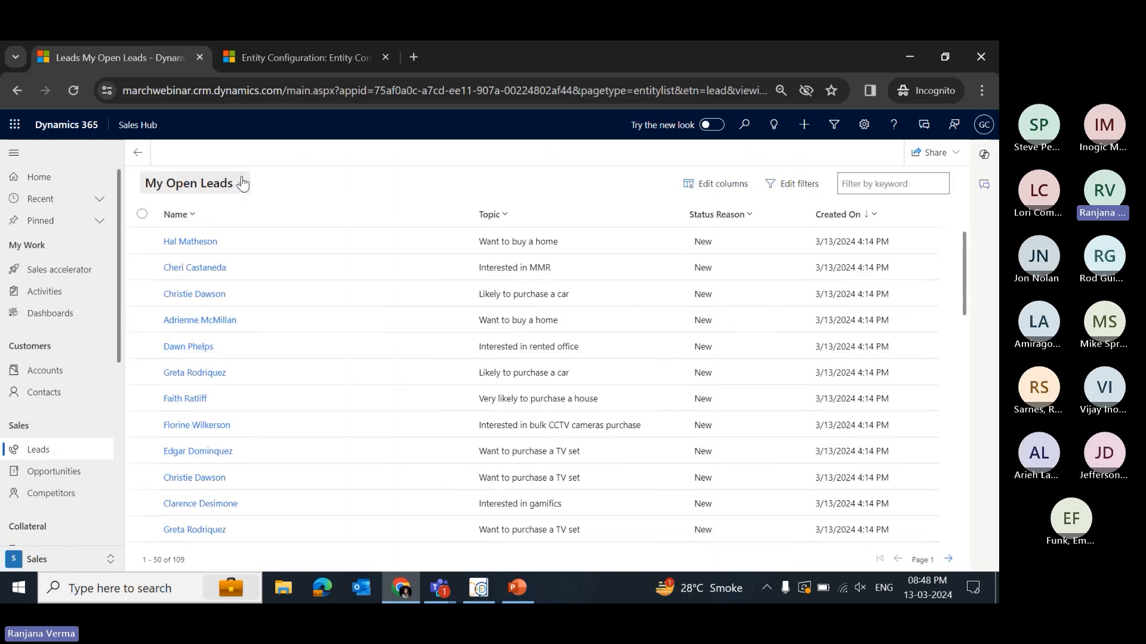
- Switch the leads list to the Open Leads view and highlight its record count
click(241, 184)
scroll(308, 495, down, 1)
click(287, 493)
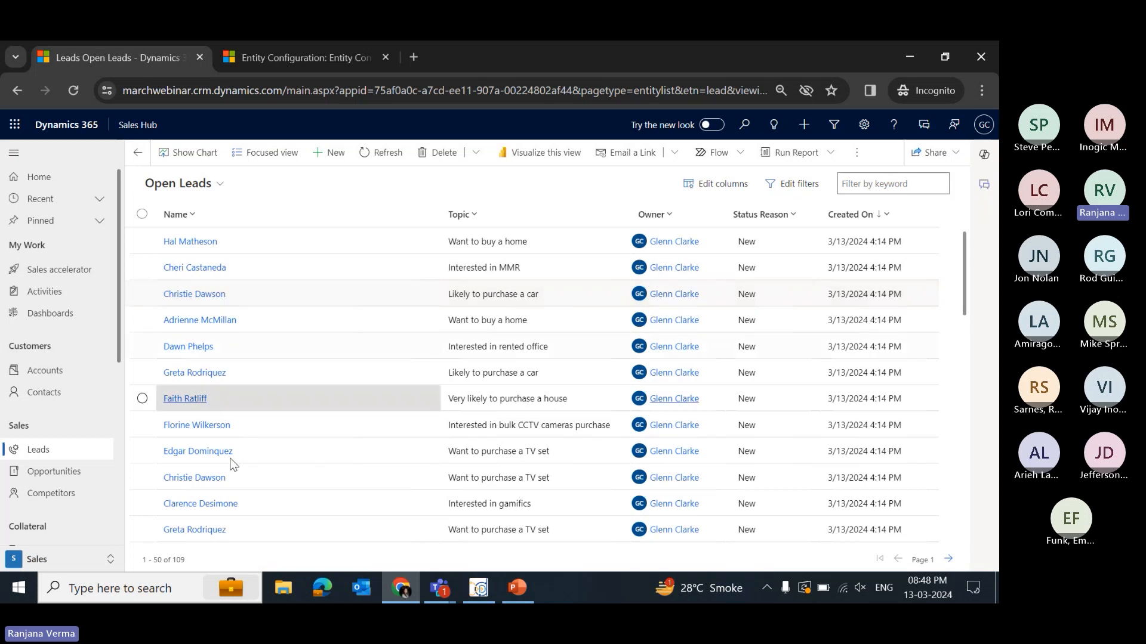
drag(200, 565, 130, 566)
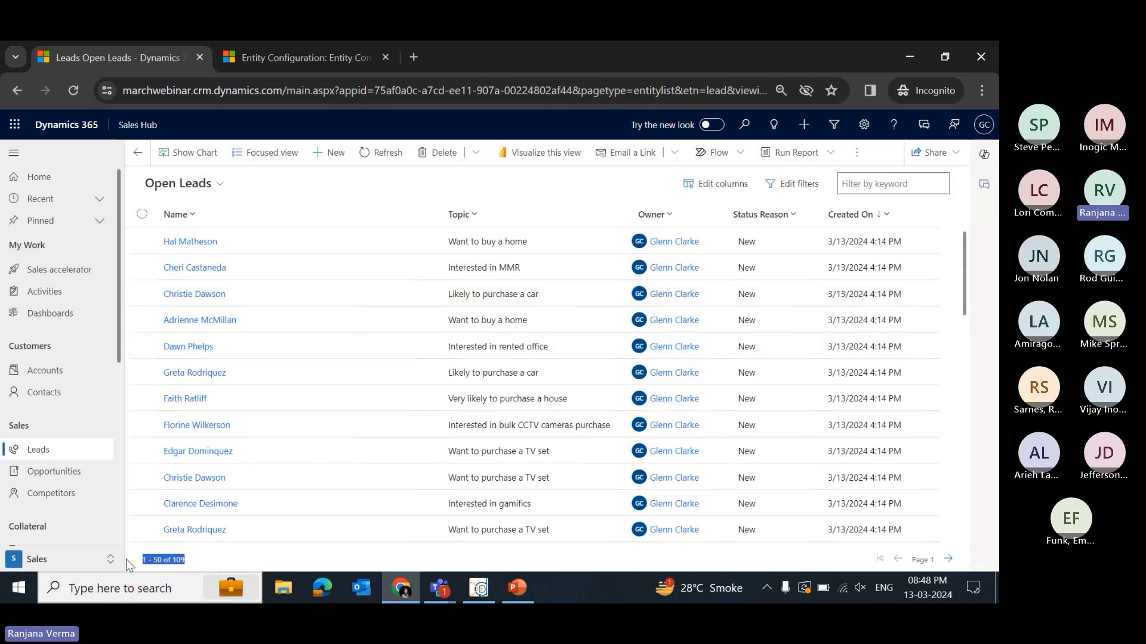
- Switch to the DeDupeD desktop app and find duplicates for the Lead table
click(479, 588)
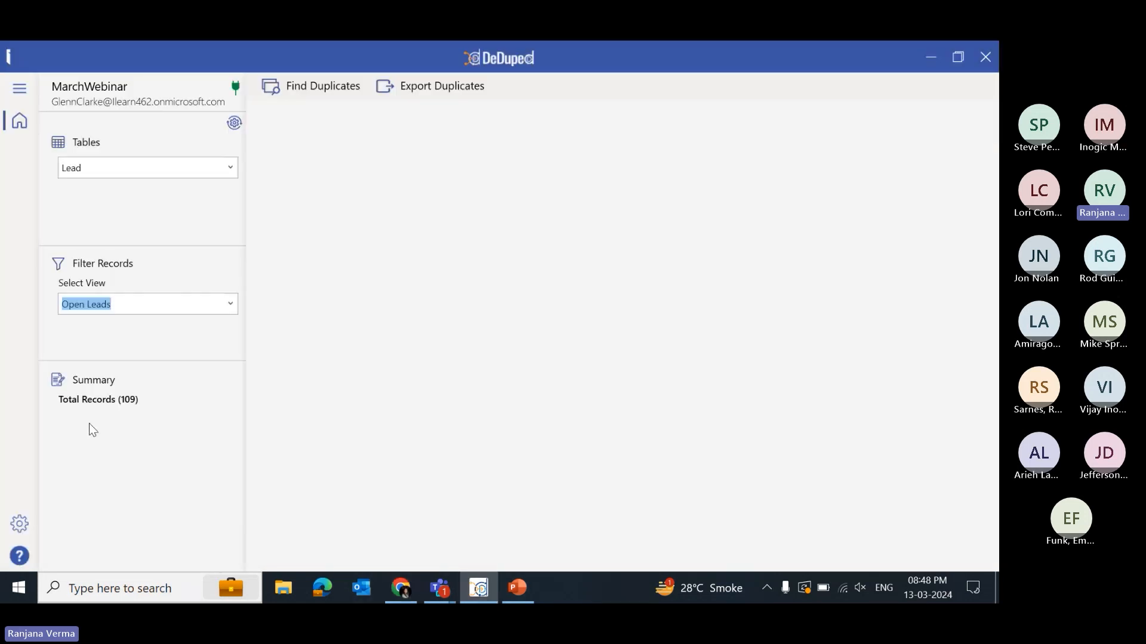
click(304, 89)
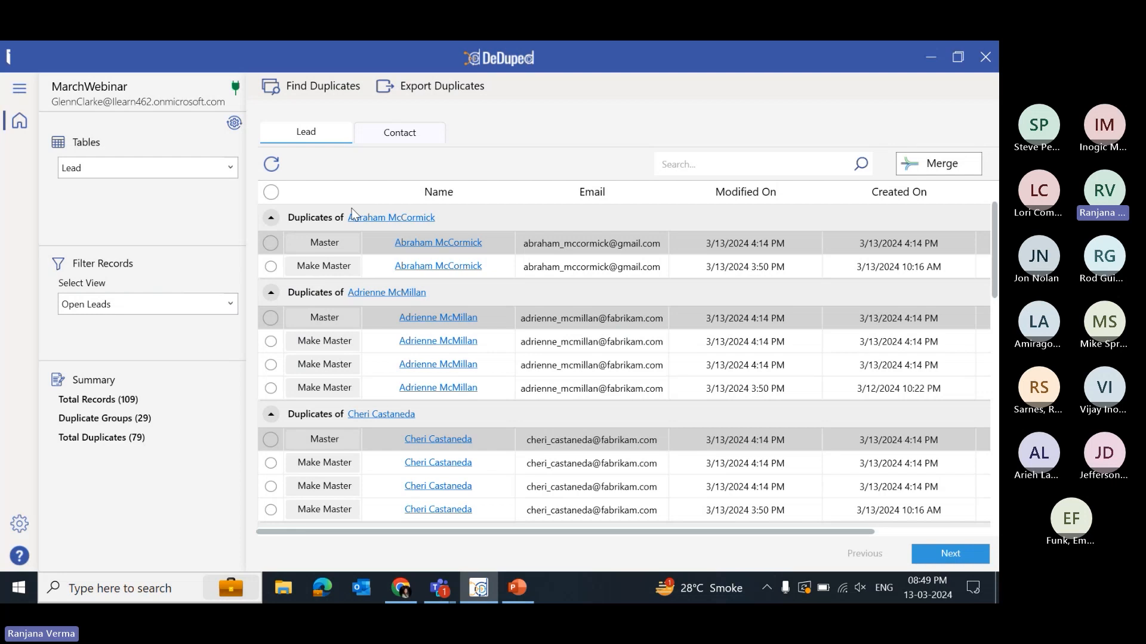
- Scroll through the duplicate lead groups found
scroll(529, 340, down, 3)
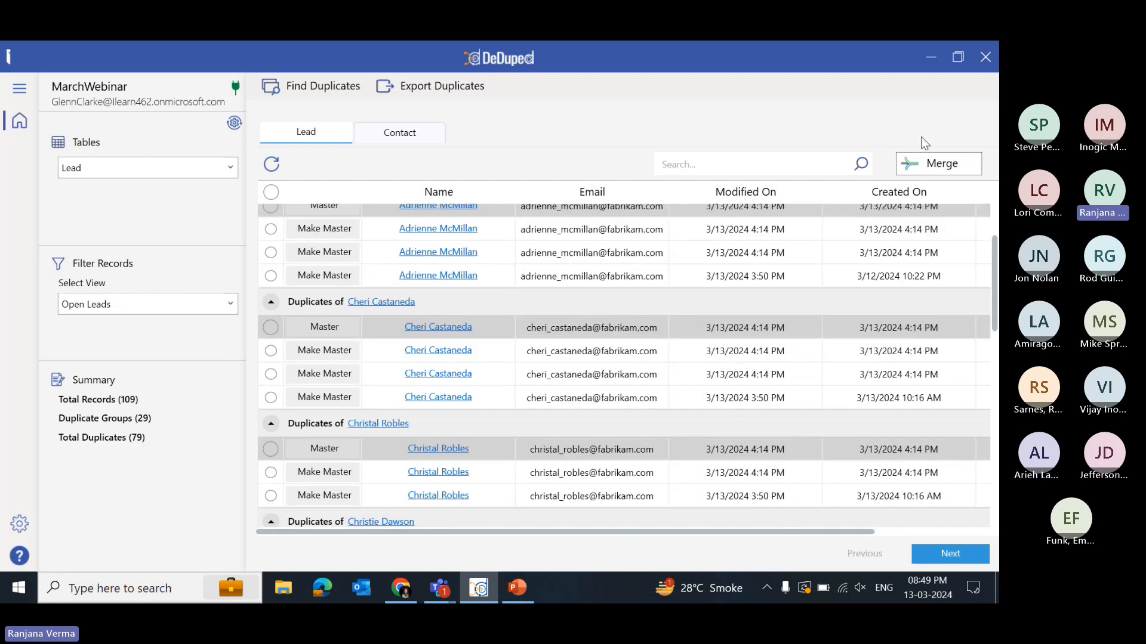
scroll(505, 444, up, 3)
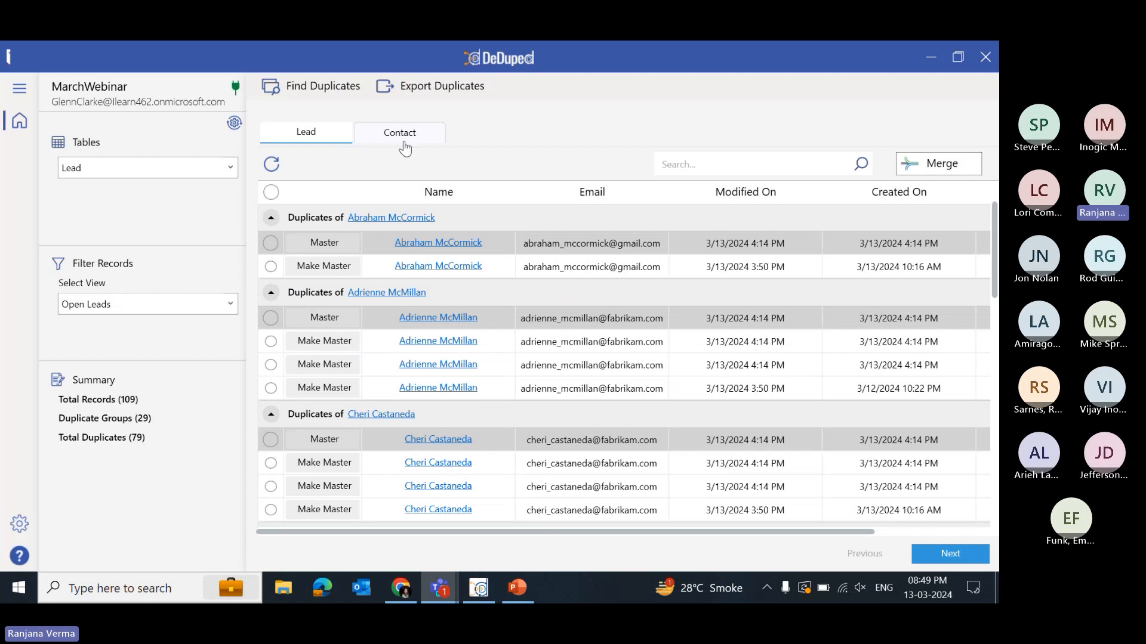
click(725, 171)
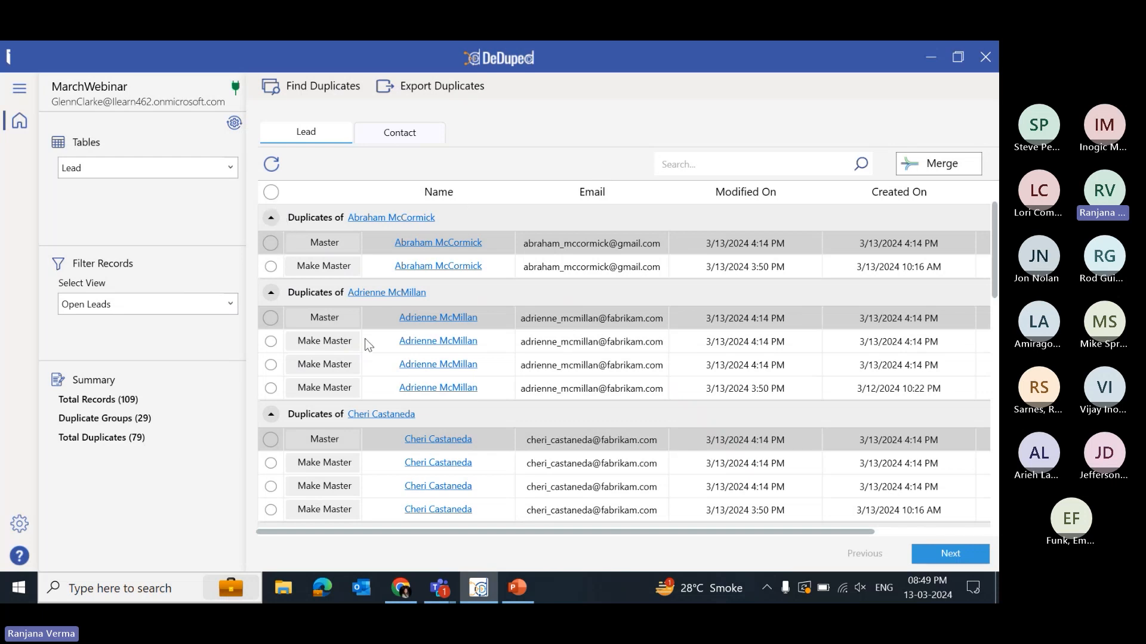
- Try selecting individual duplicate groups and then all groups, and clear the selection again
click(267, 245)
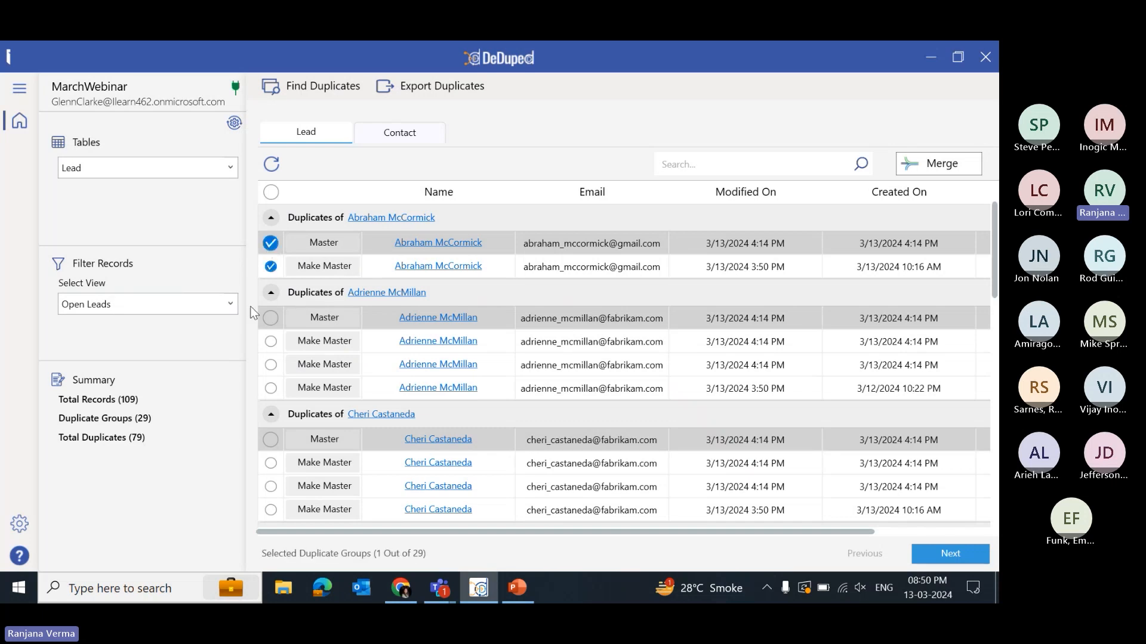
click(271, 319)
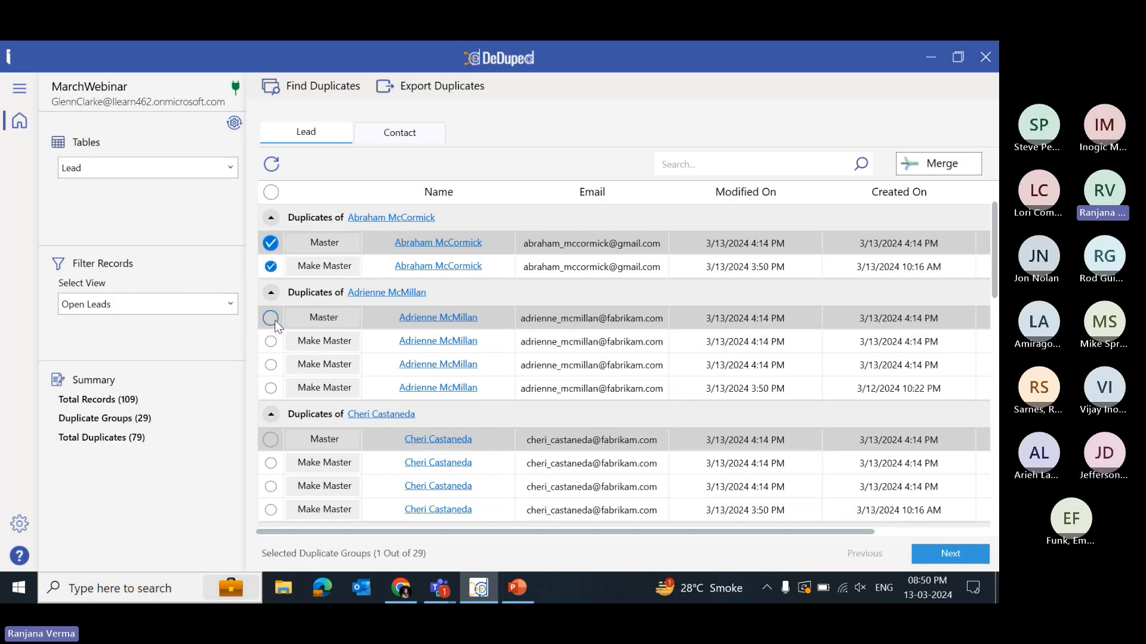
click(269, 440)
click(271, 192)
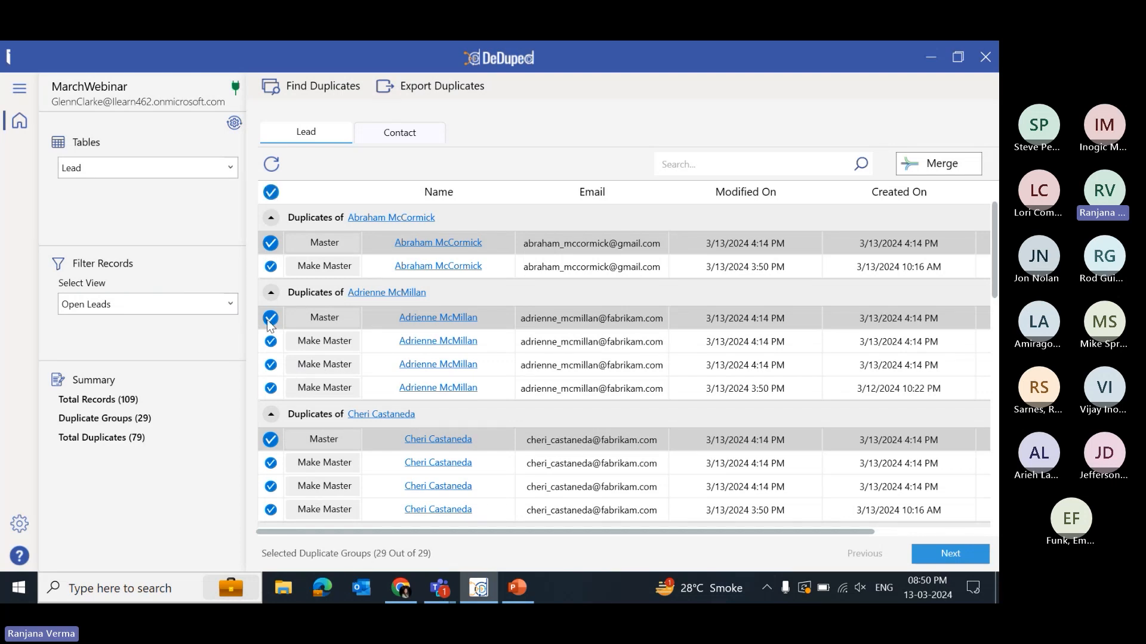
click(272, 193)
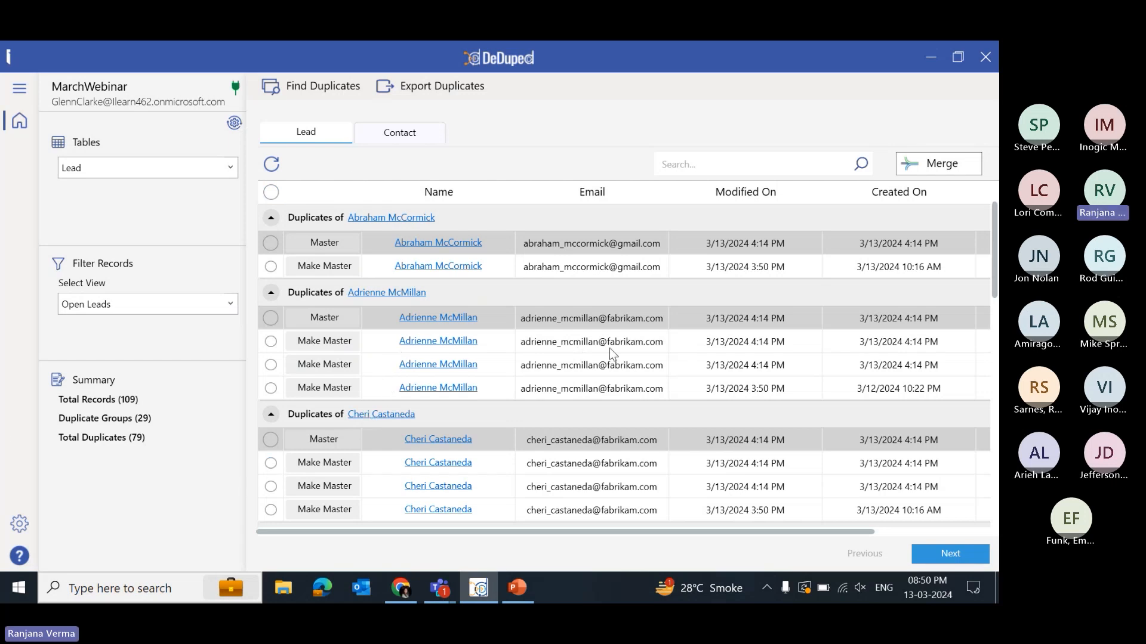
scroll(698, 370, down, 2)
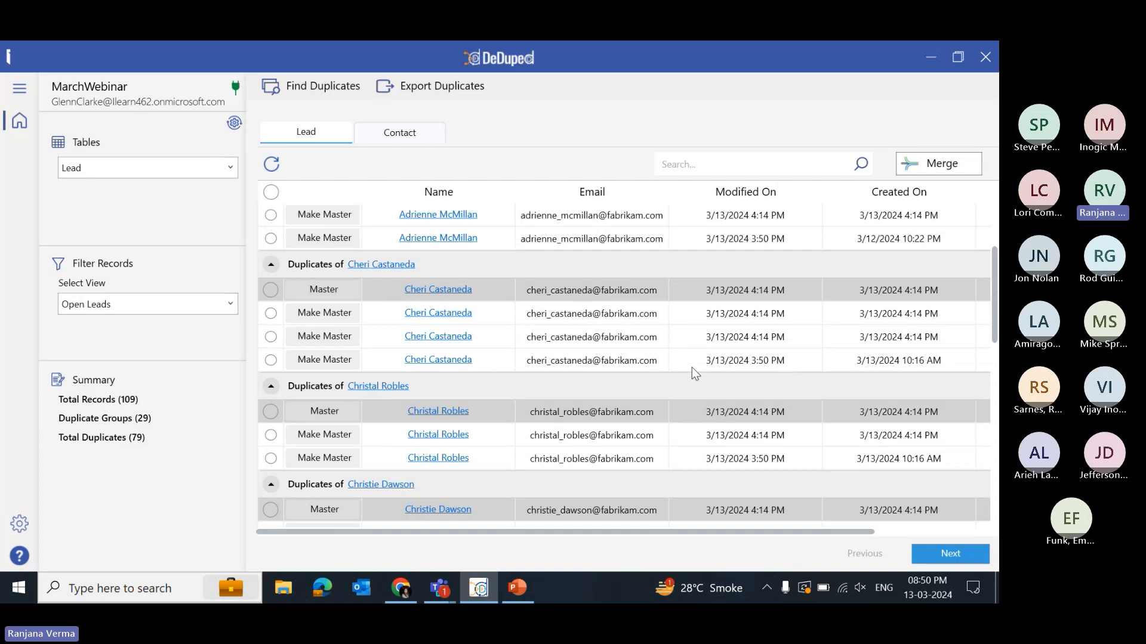
scroll(696, 365, up, 2)
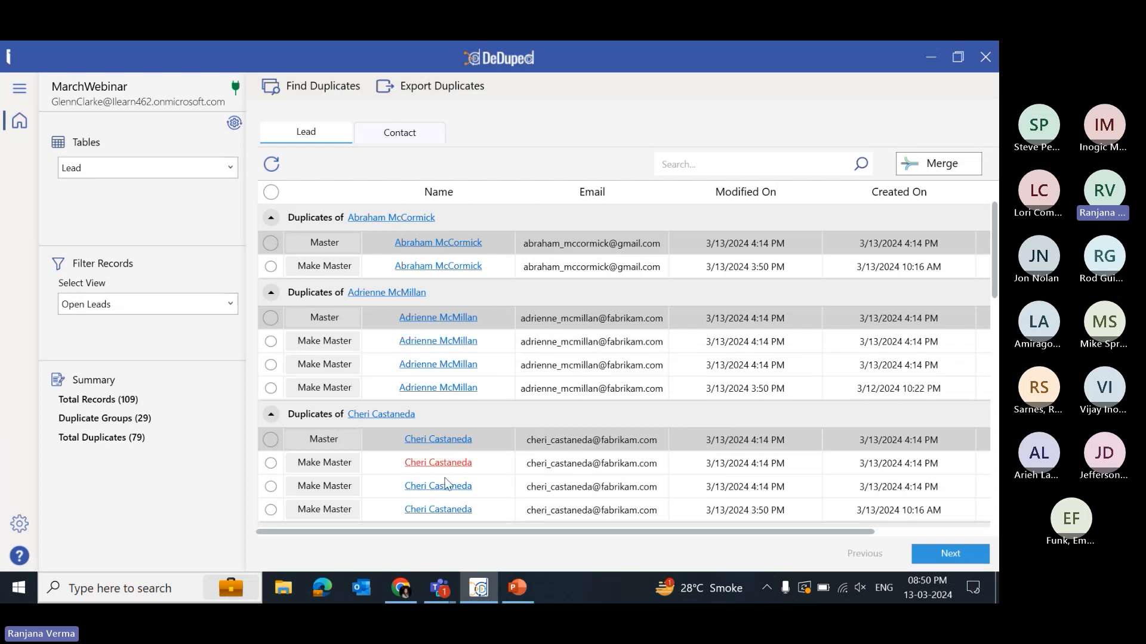
scroll(440, 382, down, 1)
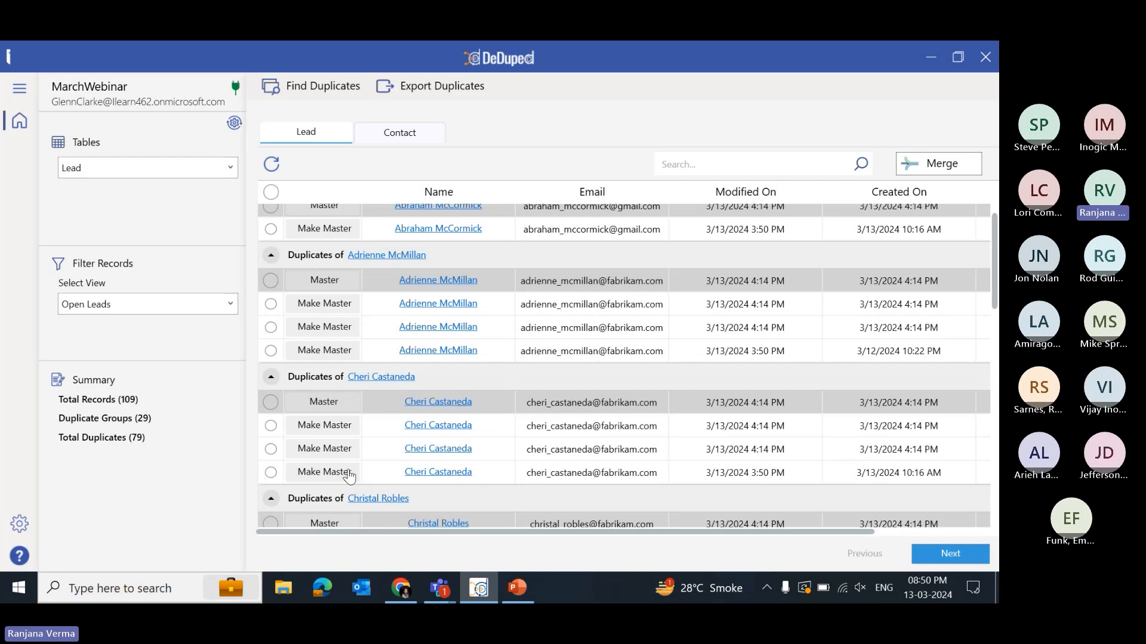
click(314, 473)
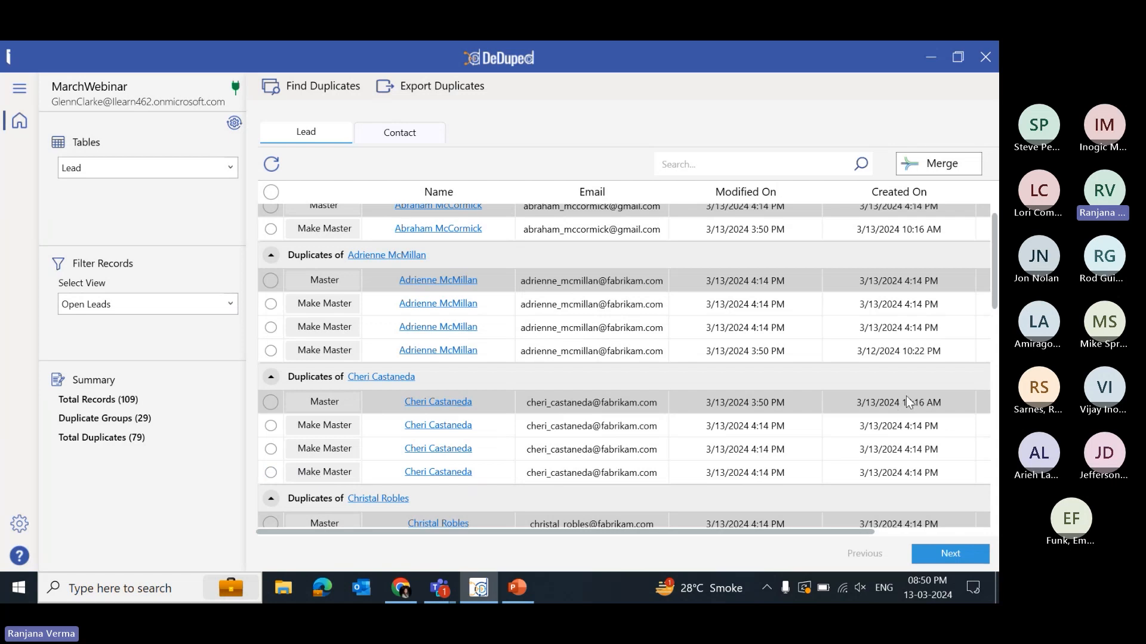
scroll(813, 410, up, 1)
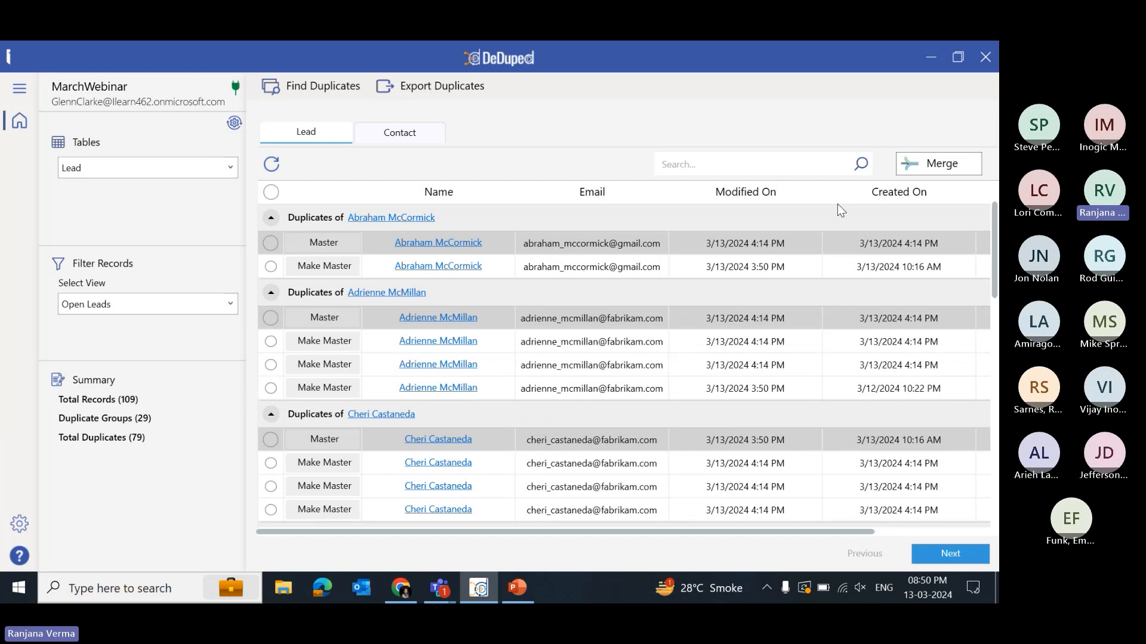
- Select all duplicate groups and merge them into their master records, confirming to proceed
click(271, 192)
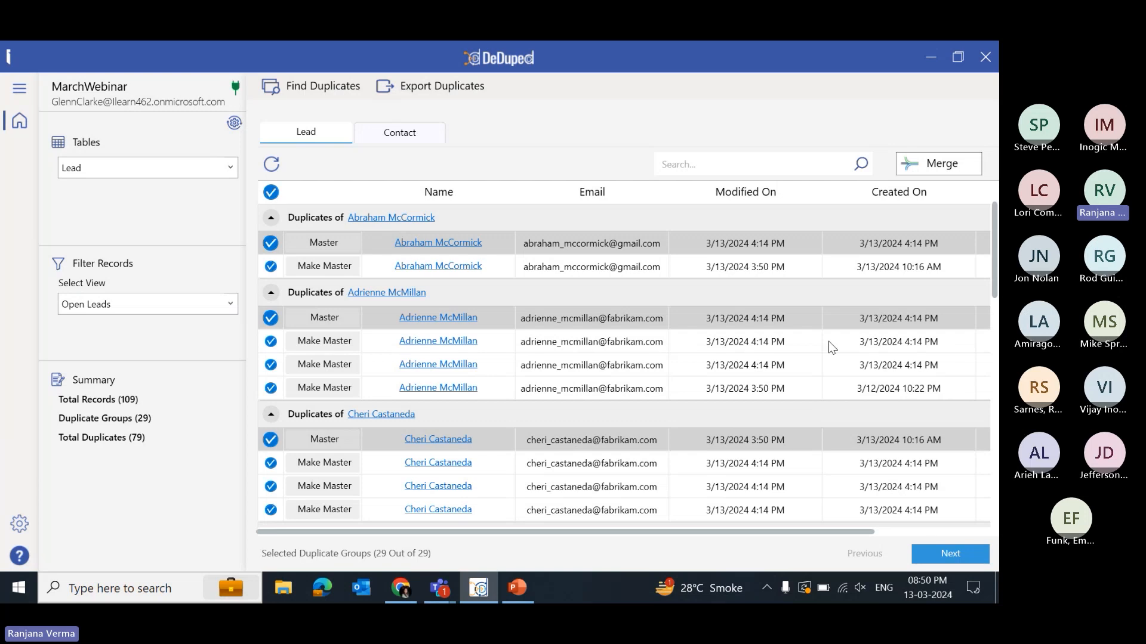
click(942, 170)
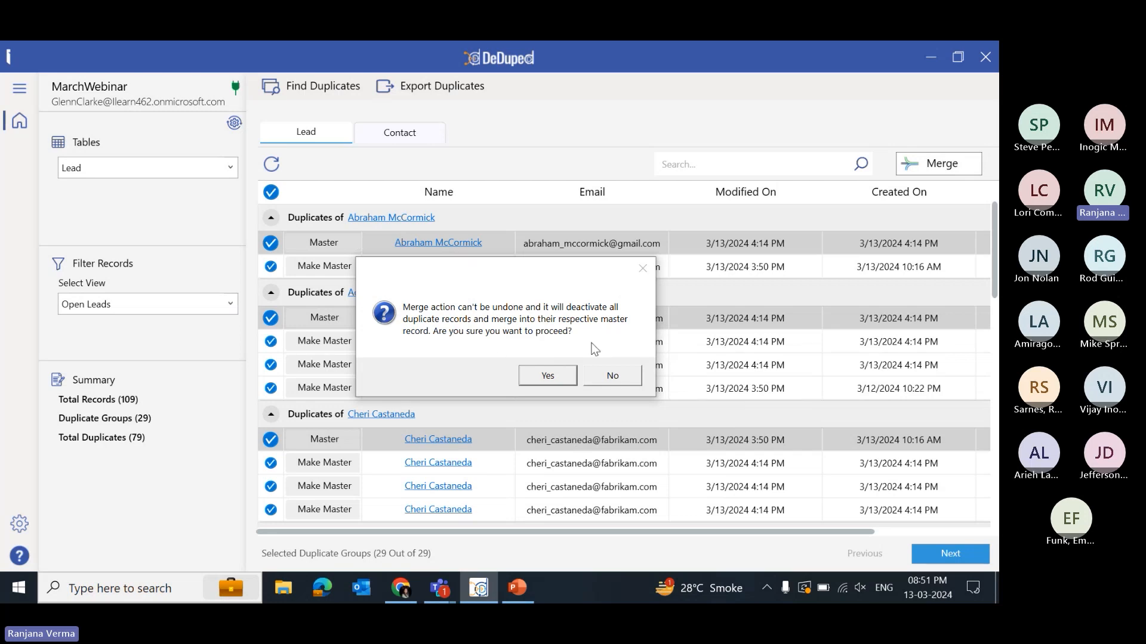
click(572, 377)
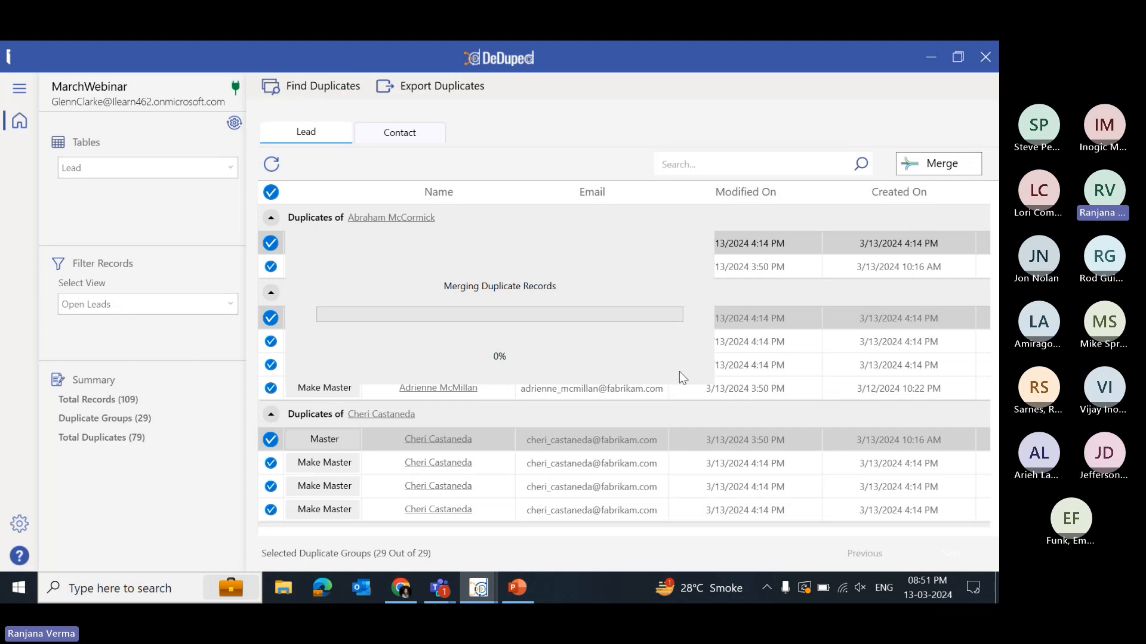
- Open the Entity Configurations list in the browser's DeDupeD app and check the merge progress in the desktop app
click(402, 593)
click(299, 58)
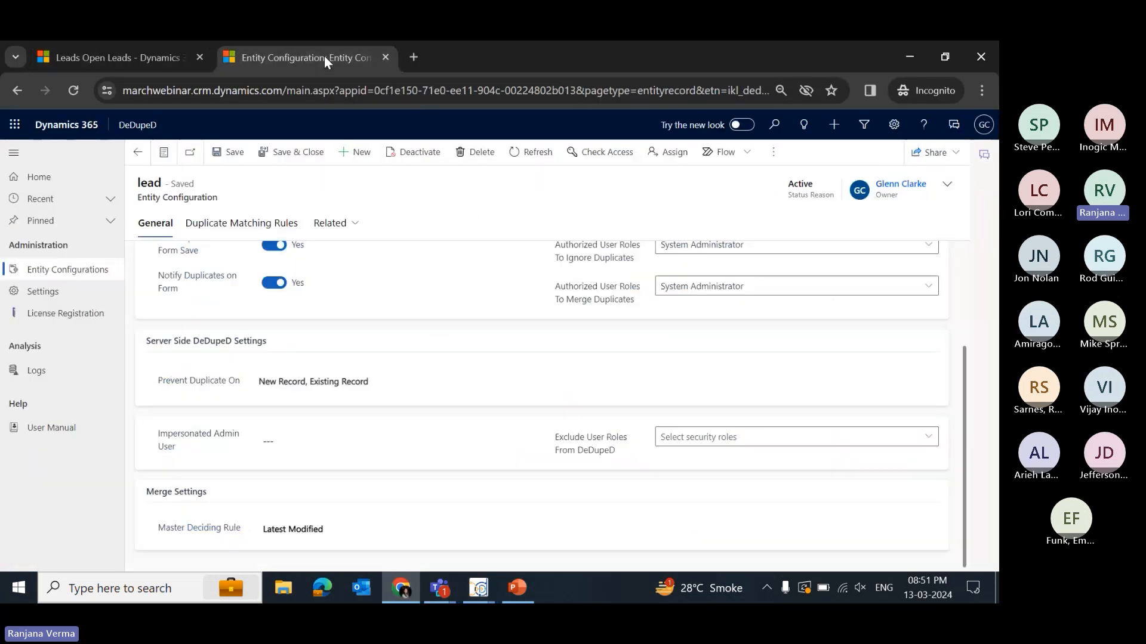
click(92, 273)
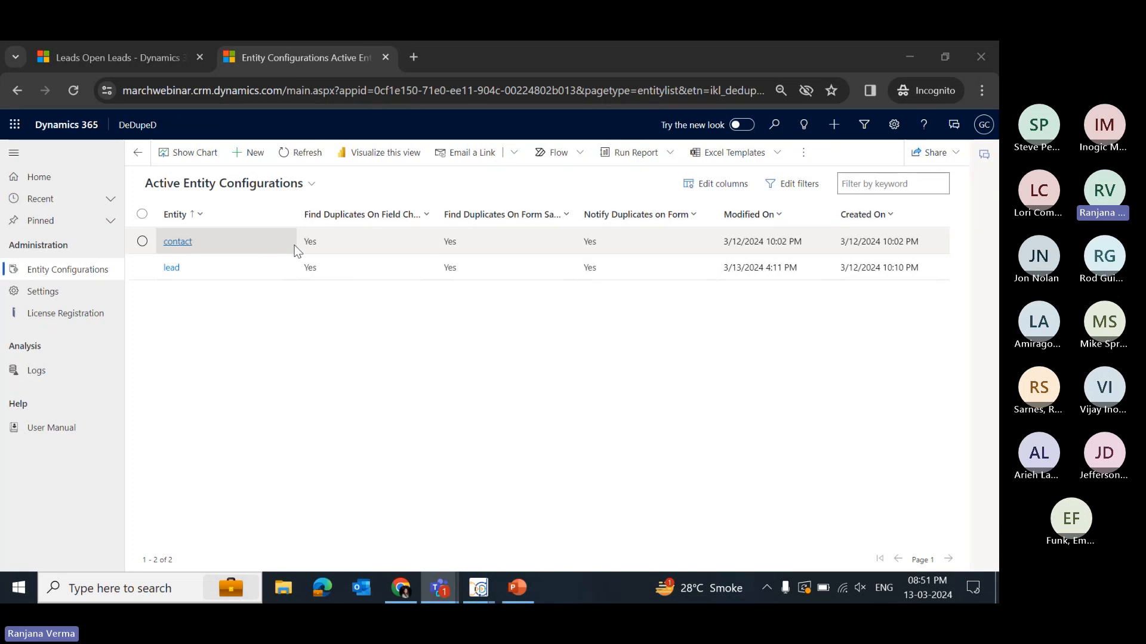
click(482, 600)
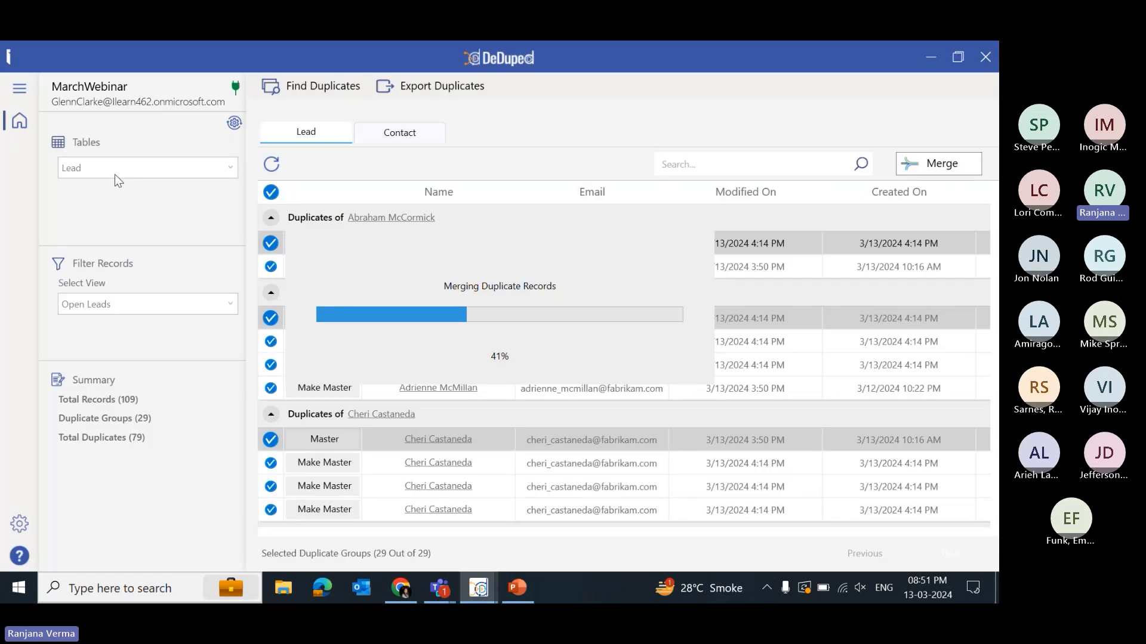
click(930, 57)
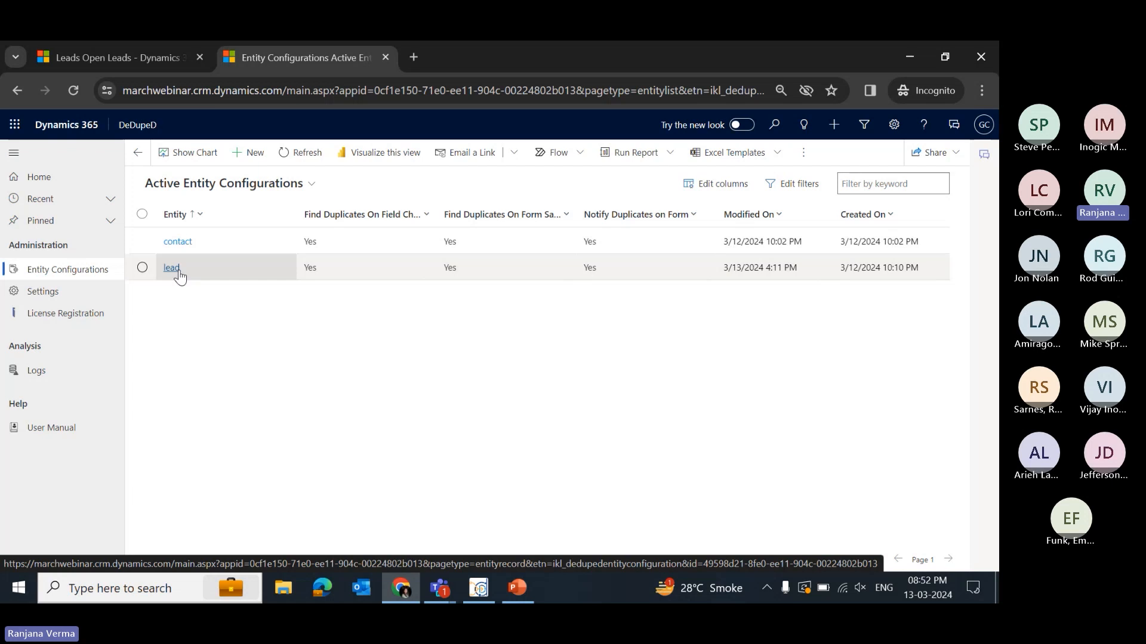
- Open the lead entity configuration and its Lead to Lead duplicate matching rule
click(387, 272)
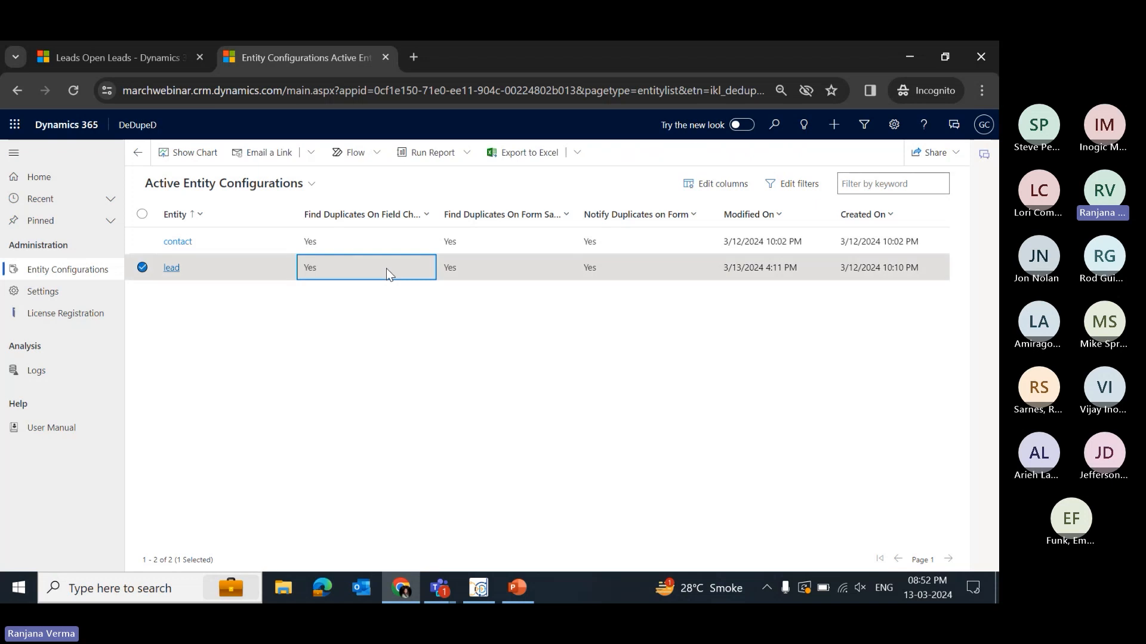
double_click(320, 272)
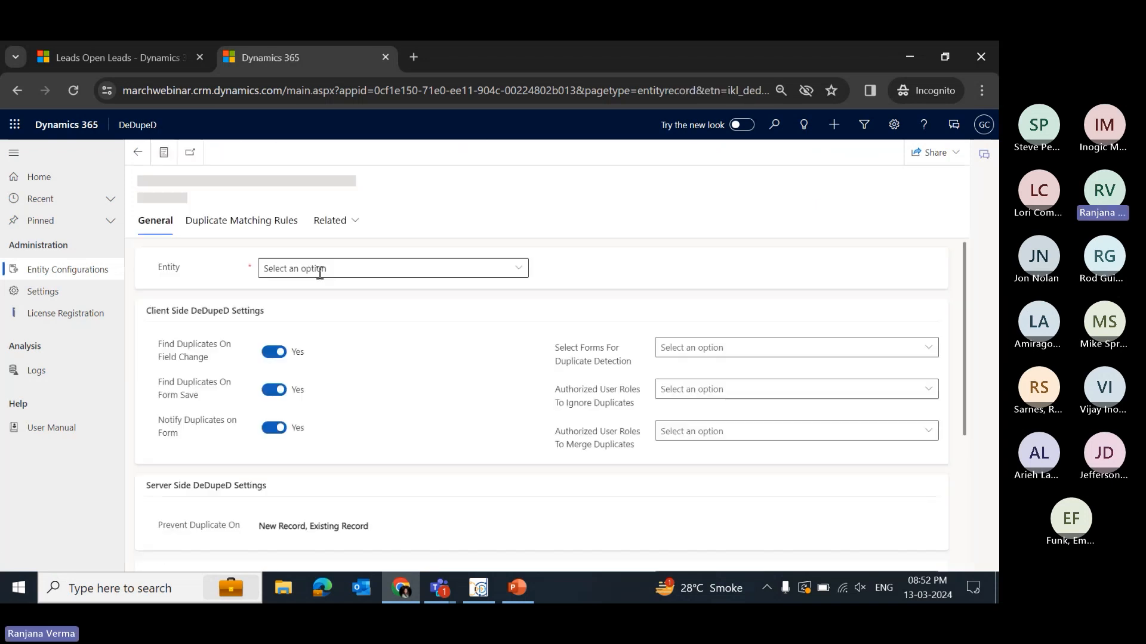
click(258, 227)
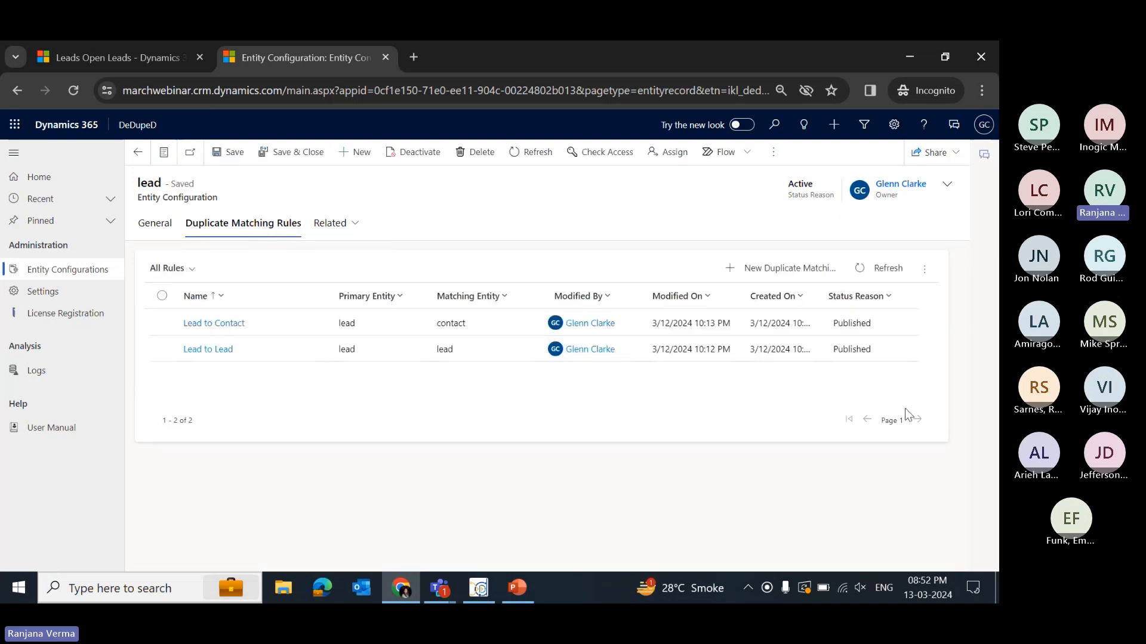
double_click(478, 356)
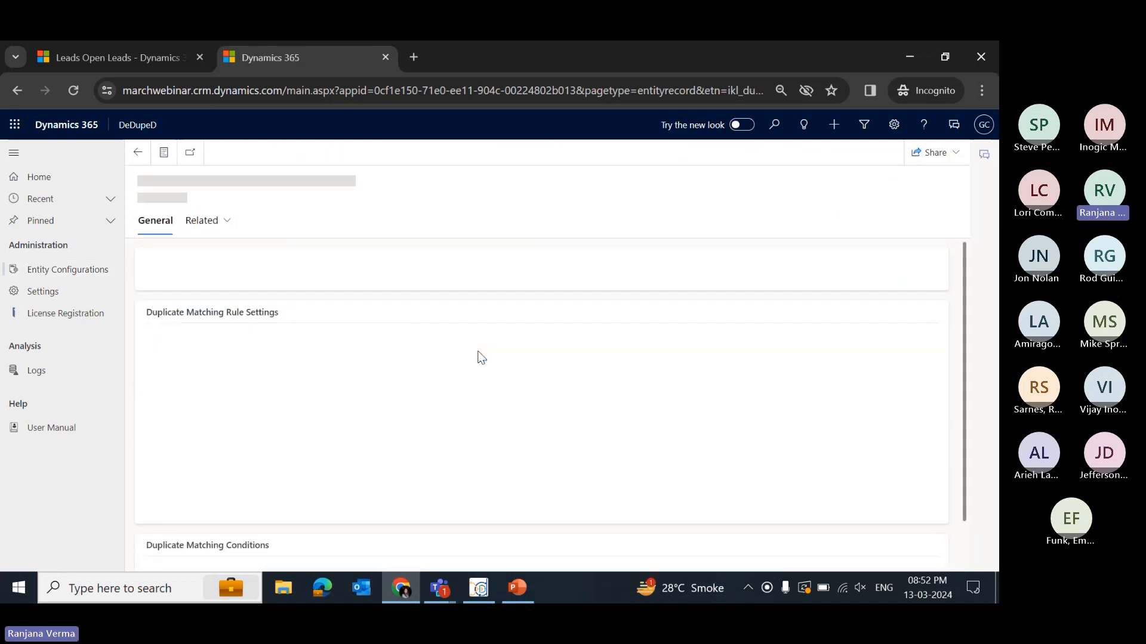
- Try to add a Name-to-Name duplicate matching condition to the Lead to Lead rule using the Fuzzy matching method
scroll(445, 386, down, 3)
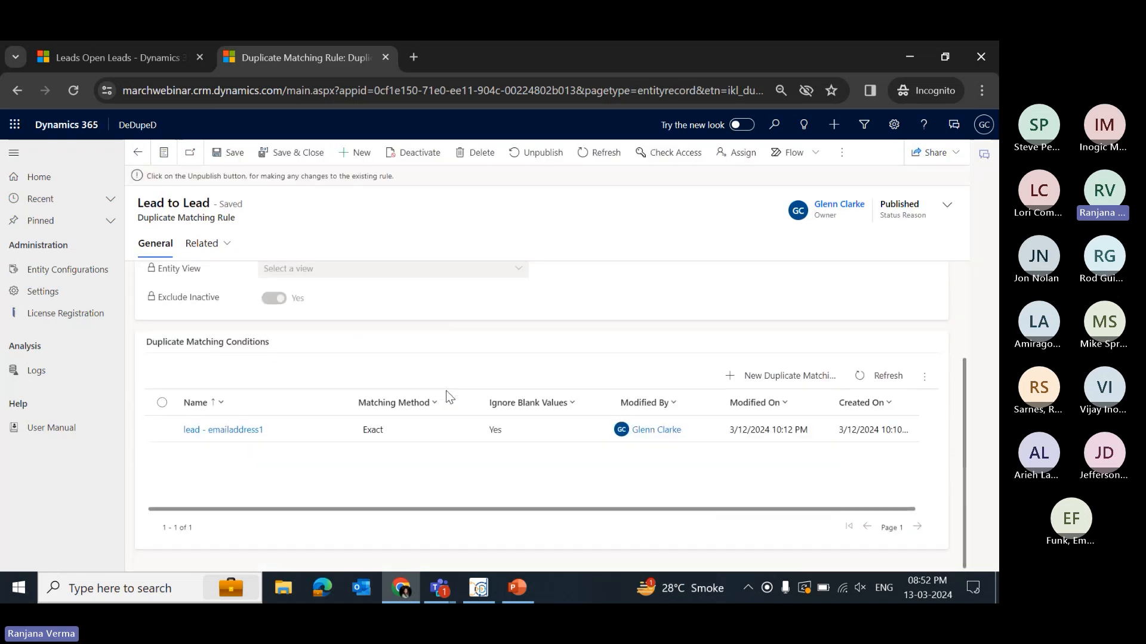
scroll(353, 356, up, 1)
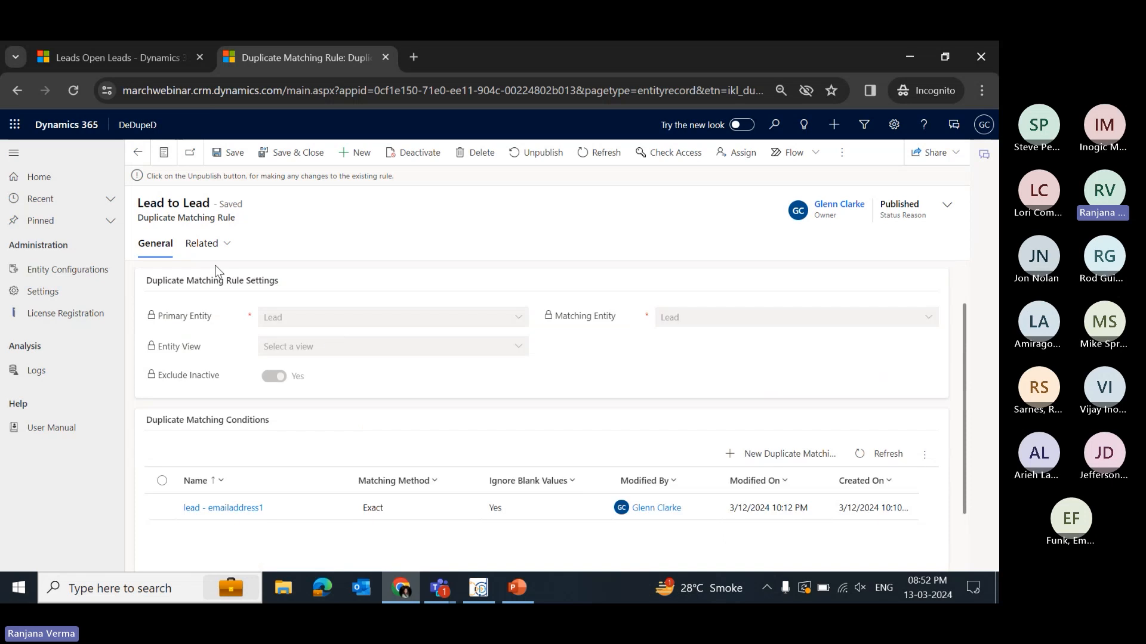
scroll(256, 452, down, 1)
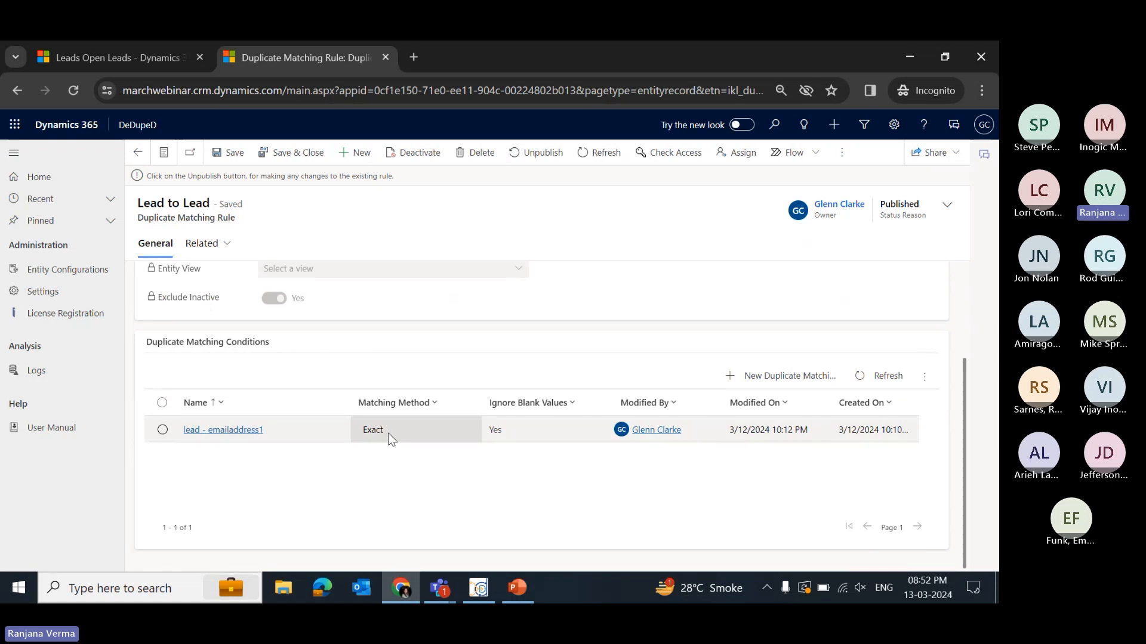
click(810, 387)
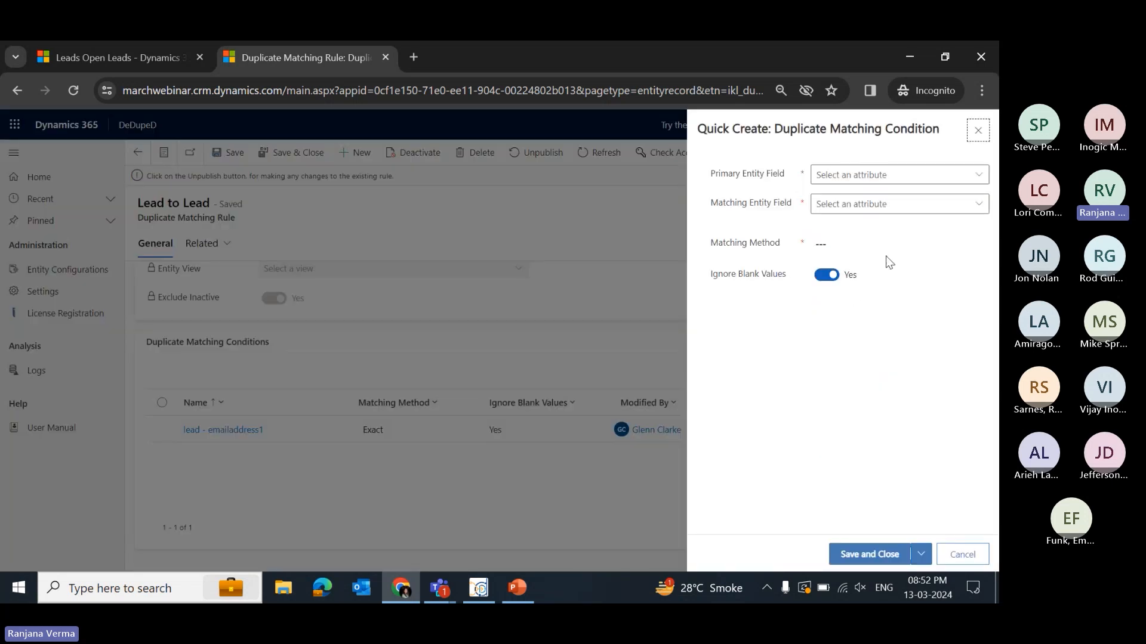
click(922, 175)
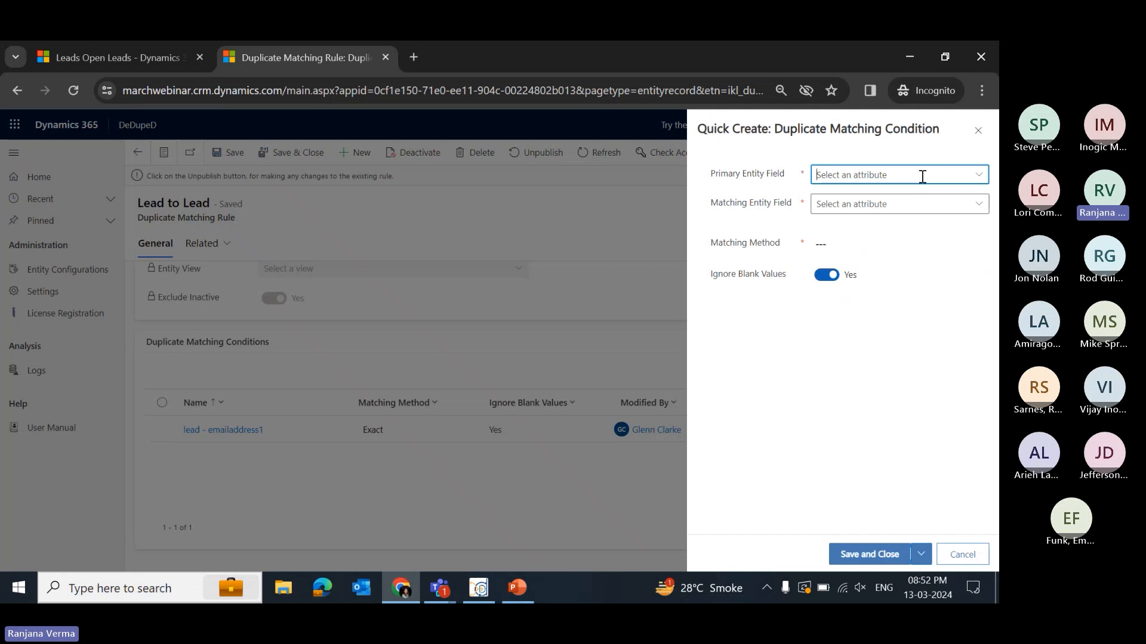
text(Name)
click(925, 204)
text(Nam)
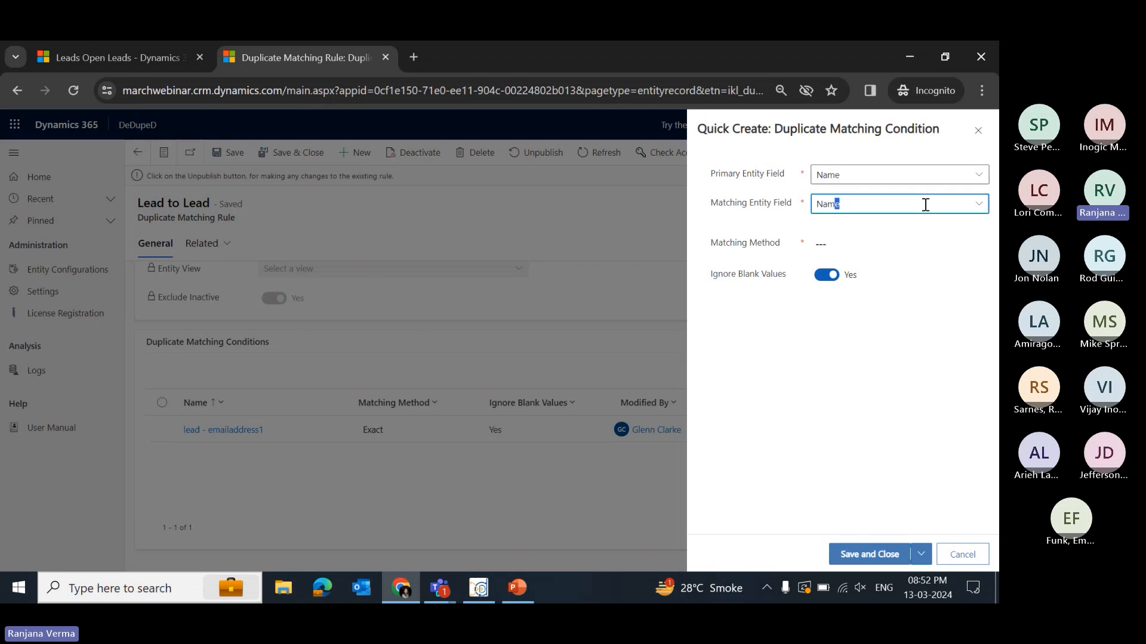
click(873, 243)
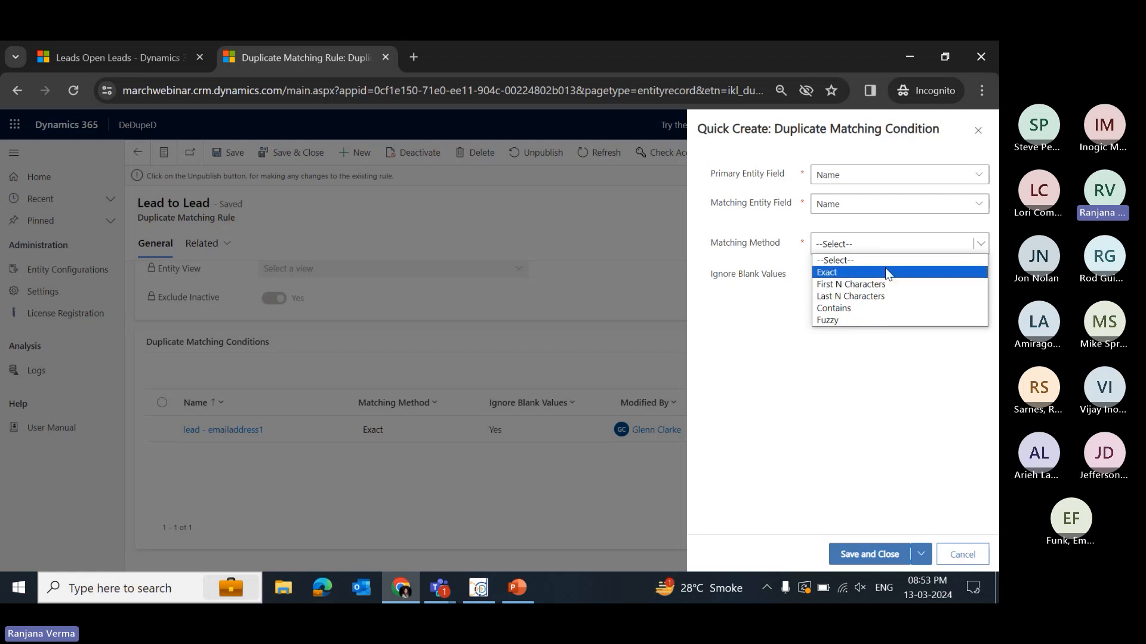
click(870, 320)
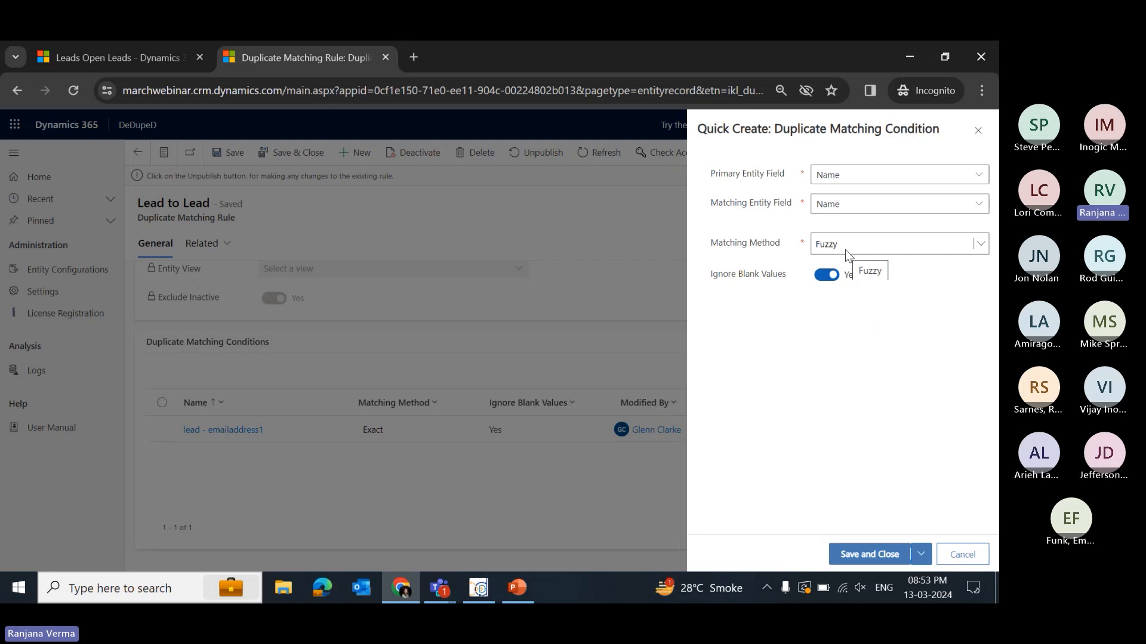
click(845, 250)
click(895, 262)
click(901, 249)
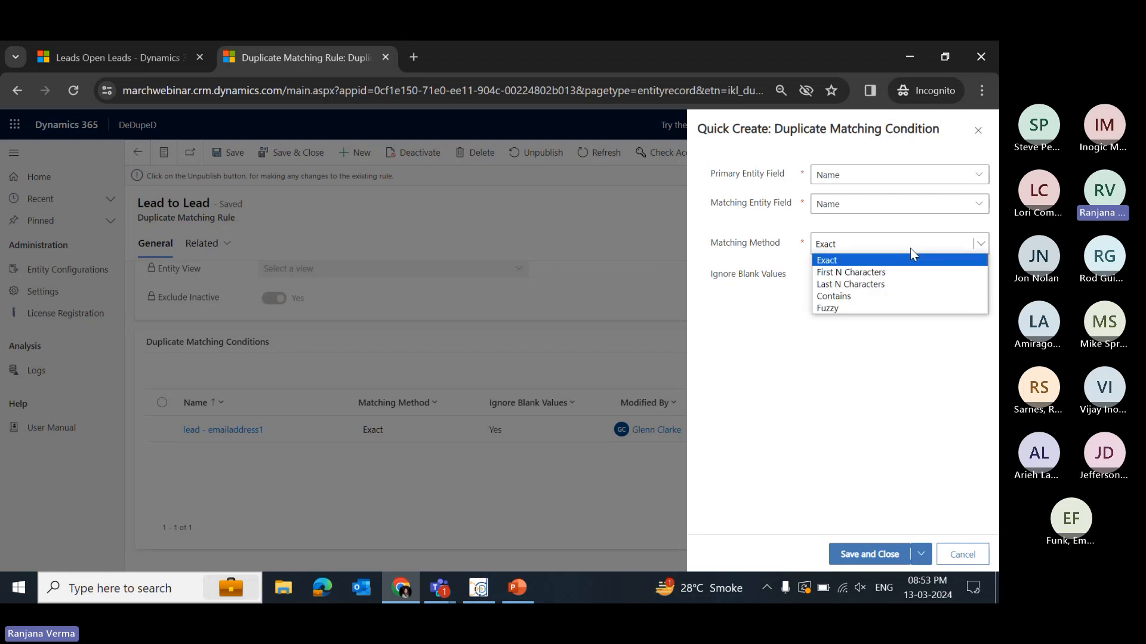
click(854, 307)
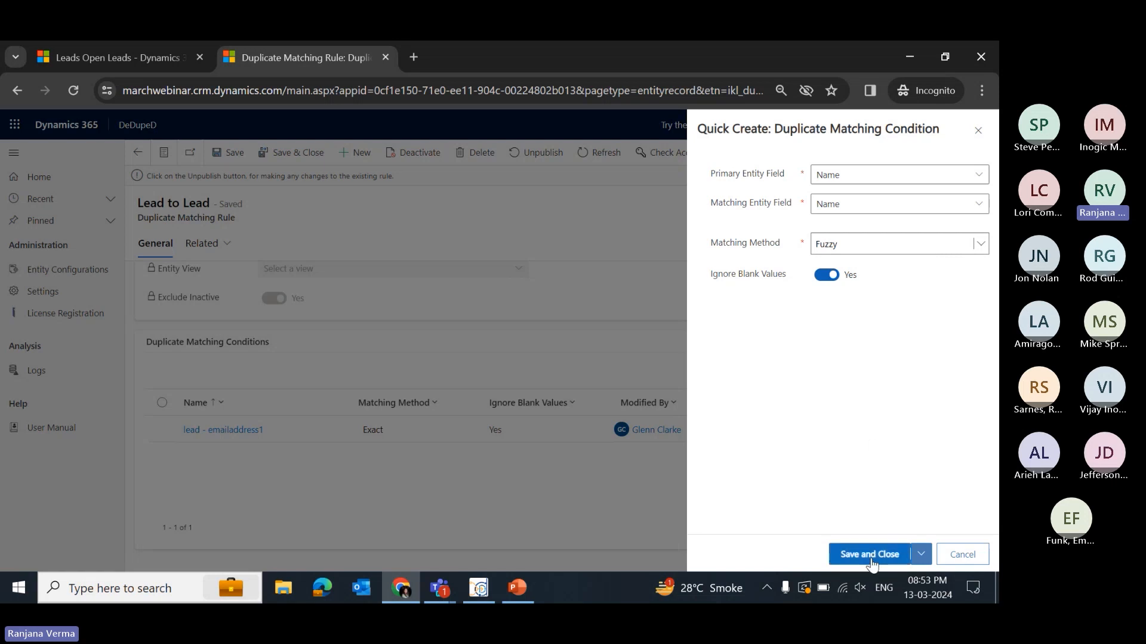
- Try to save the new matching condition, then close its quick create form
click(848, 553)
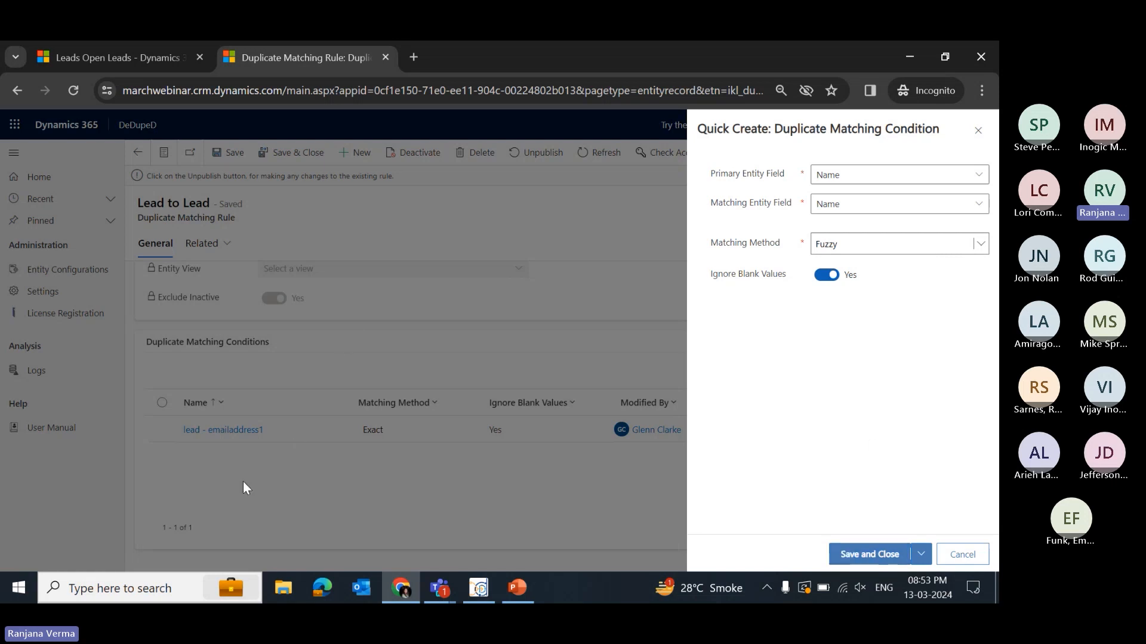
click(975, 133)
click(569, 404)
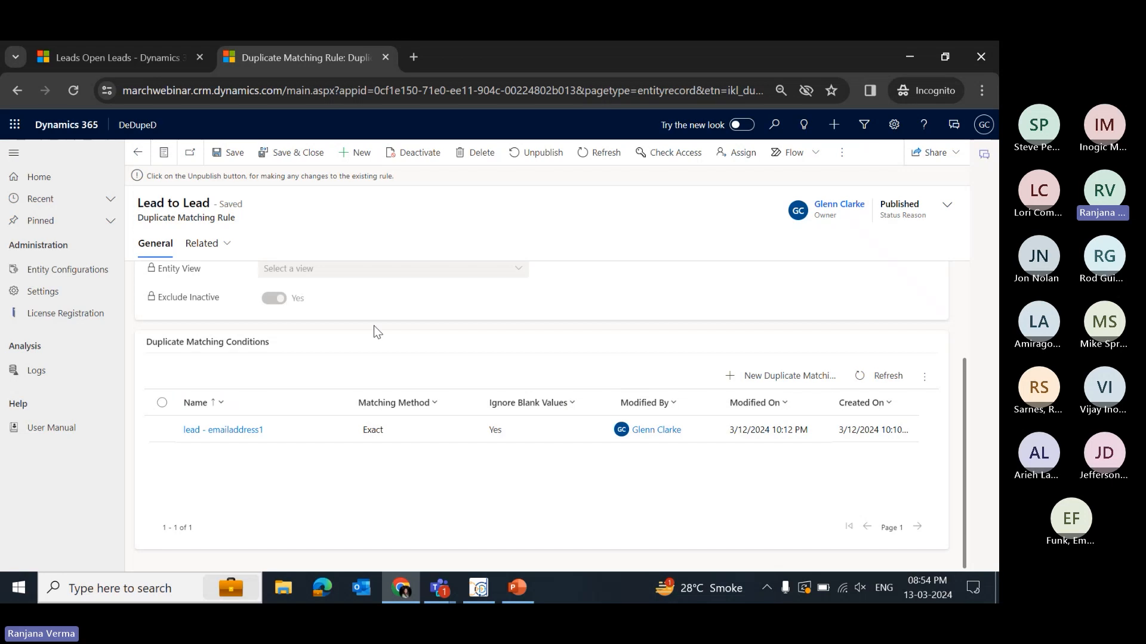
- Go back to the lead entity configuration and view its settings
scroll(438, 389, up, 2)
scroll(436, 405, down, 1)
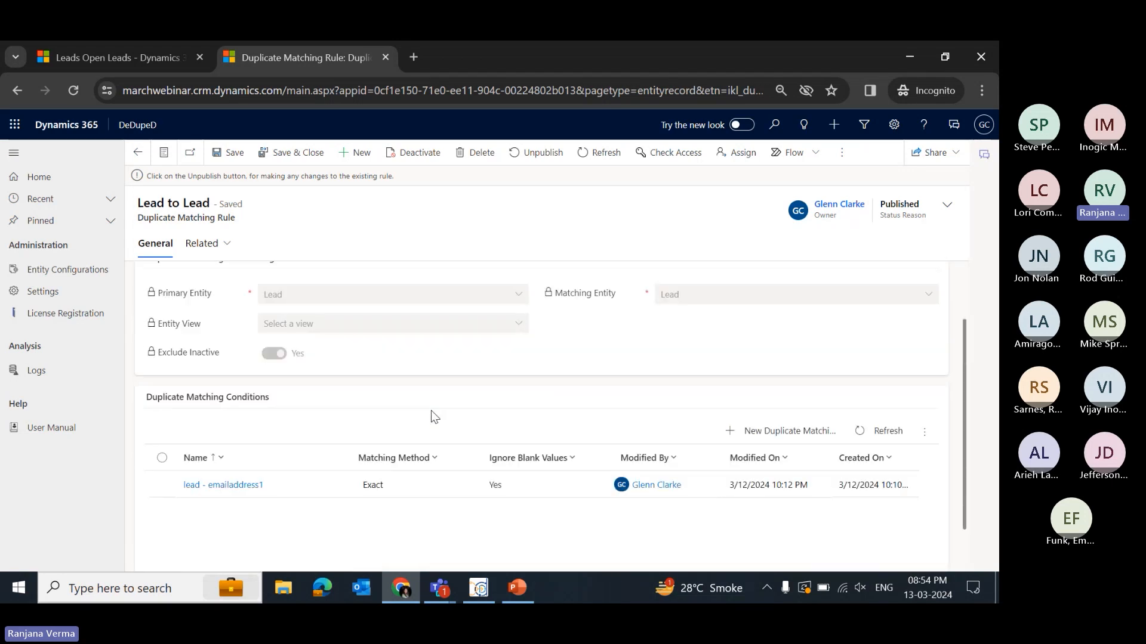
scroll(249, 427, down, 1)
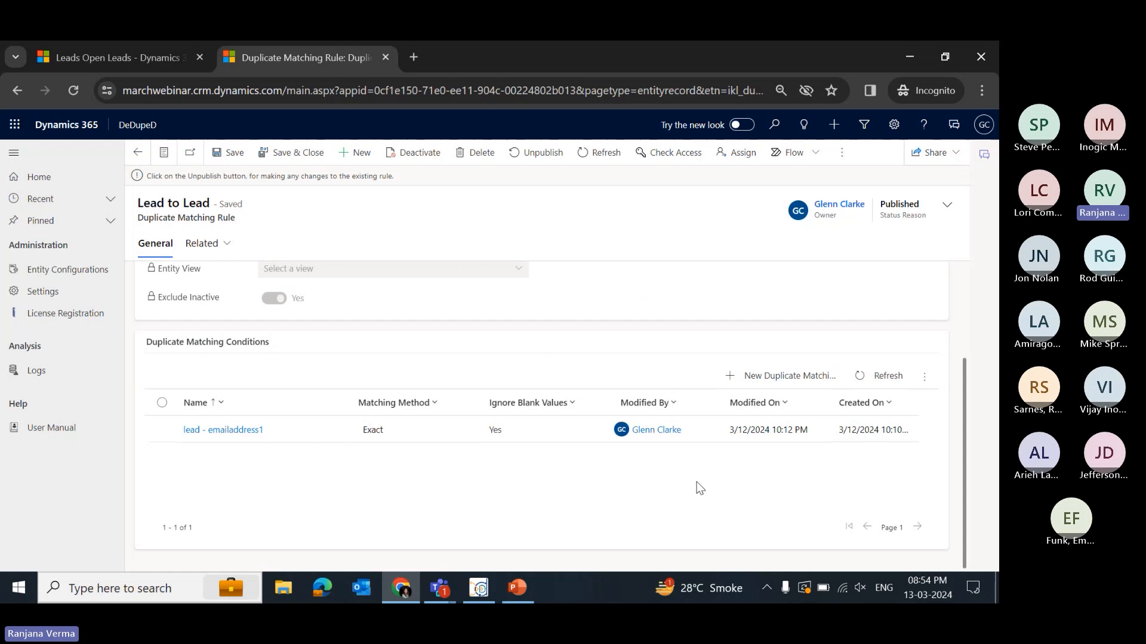
click(157, 250)
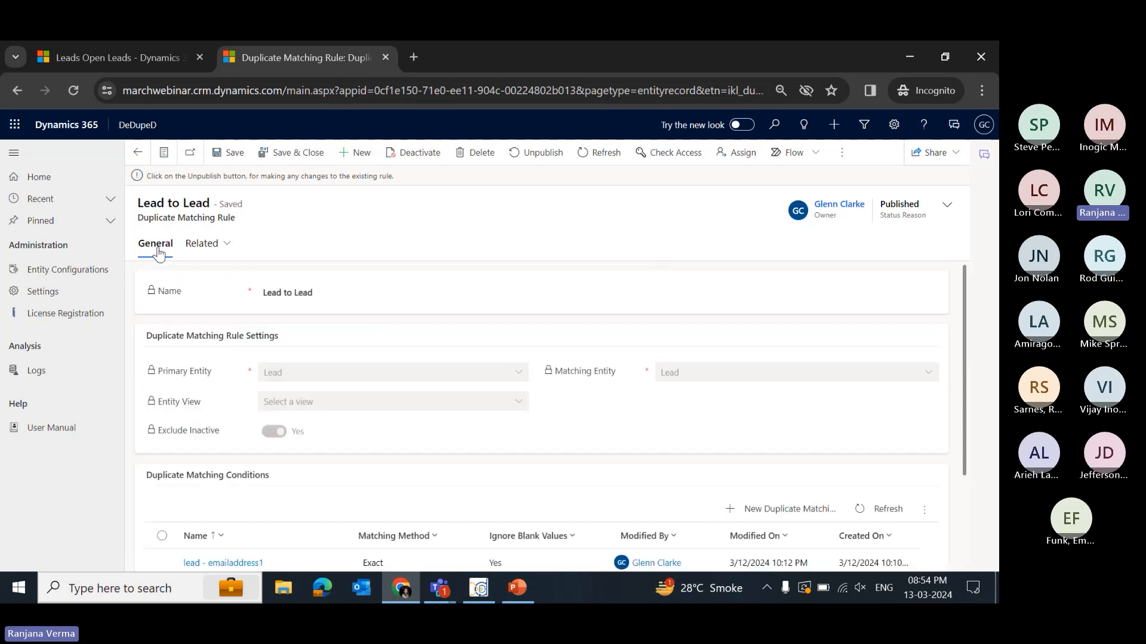
scroll(423, 325, down, 2)
click(95, 266)
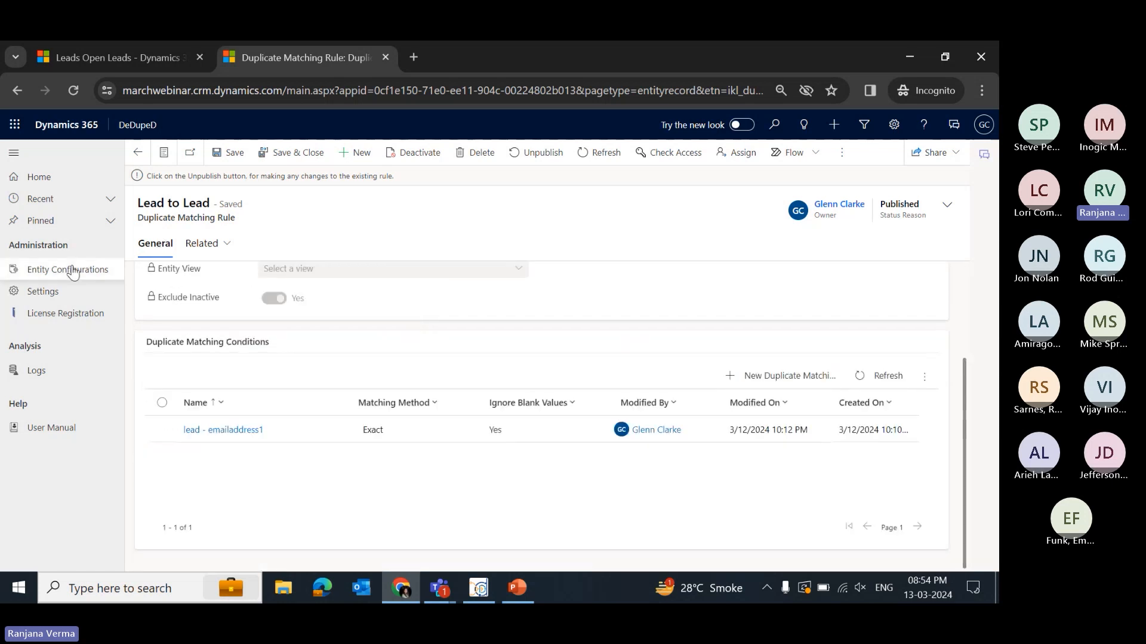
double_click(437, 268)
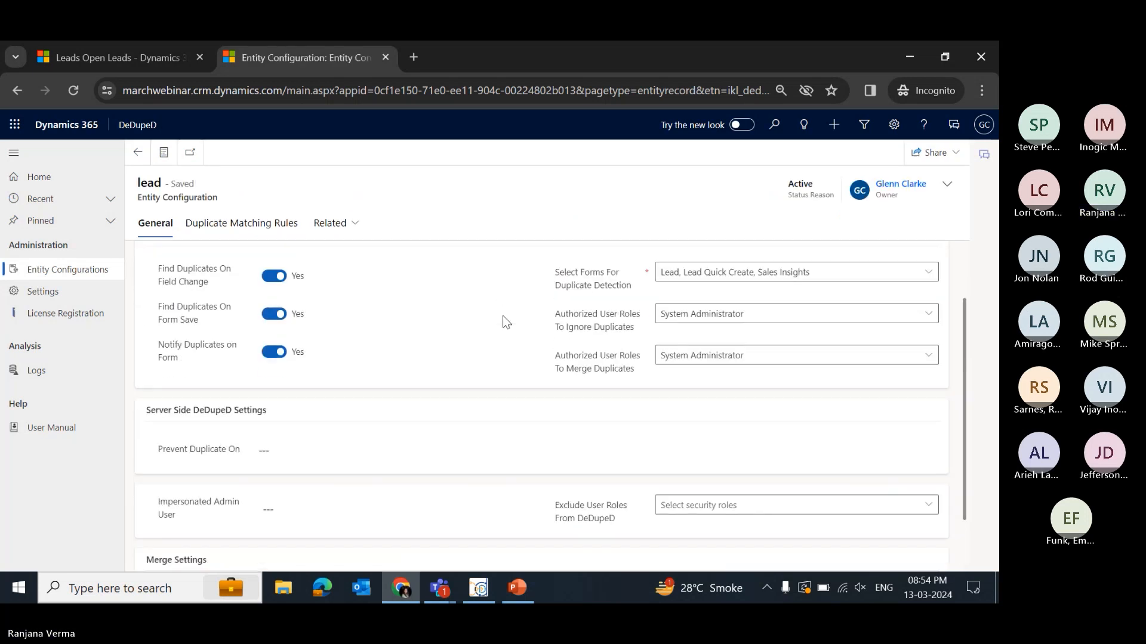
scroll(504, 323, down, 2)
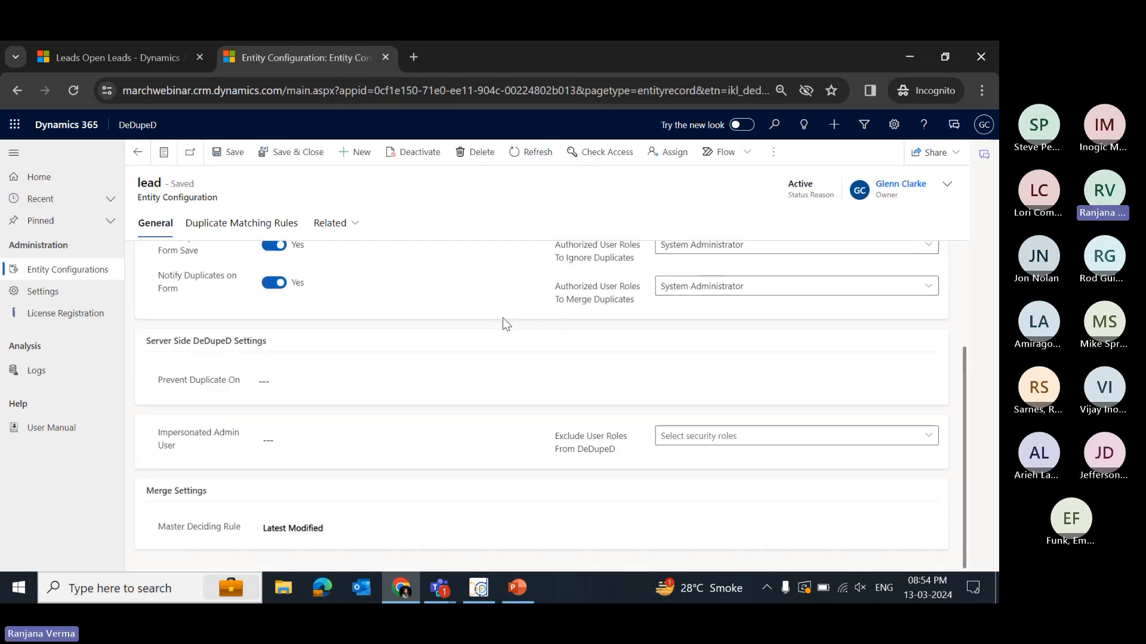
- Change the lead's Master Deciding Rule to Criteria Based, then set it back to Latest Modified
drag(159, 528, 253, 530)
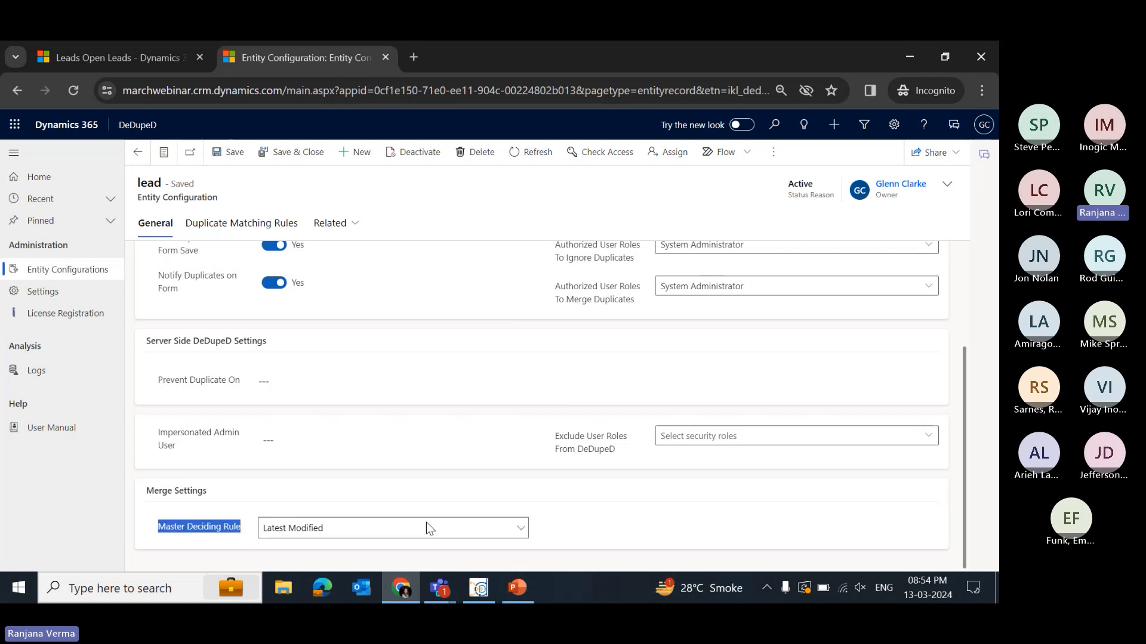
click(442, 530)
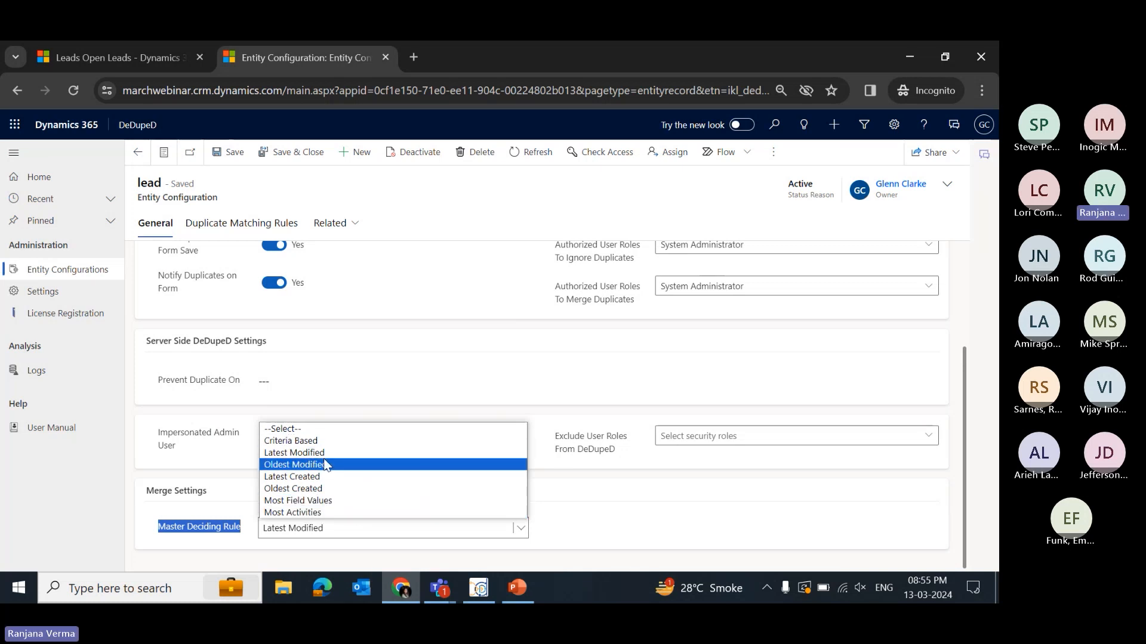
click(373, 443)
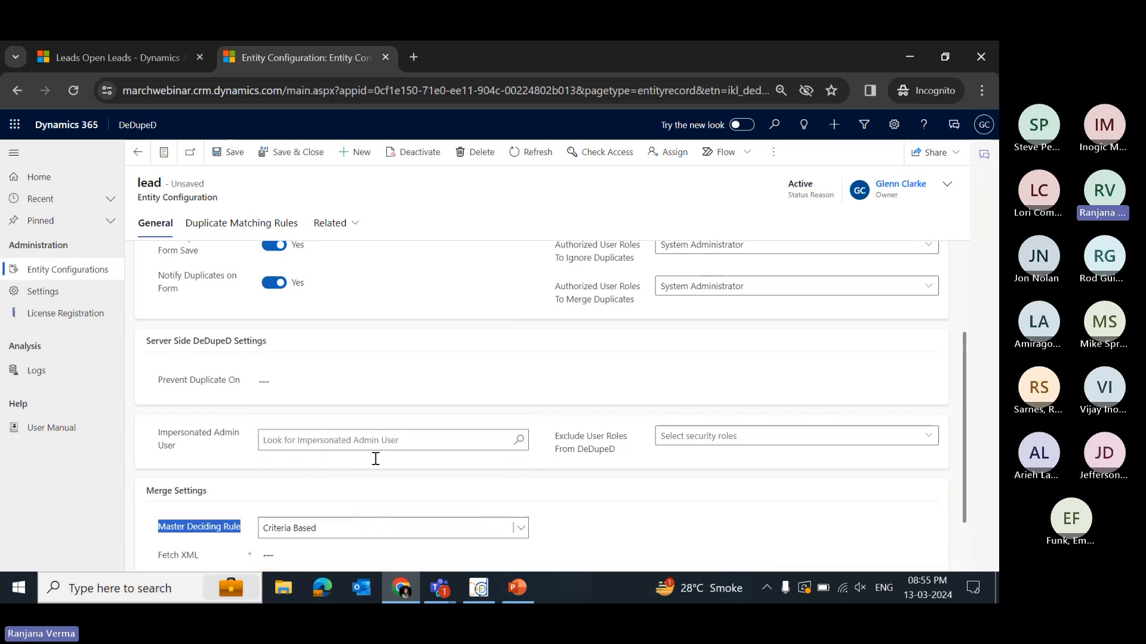
scroll(376, 465, down, 1)
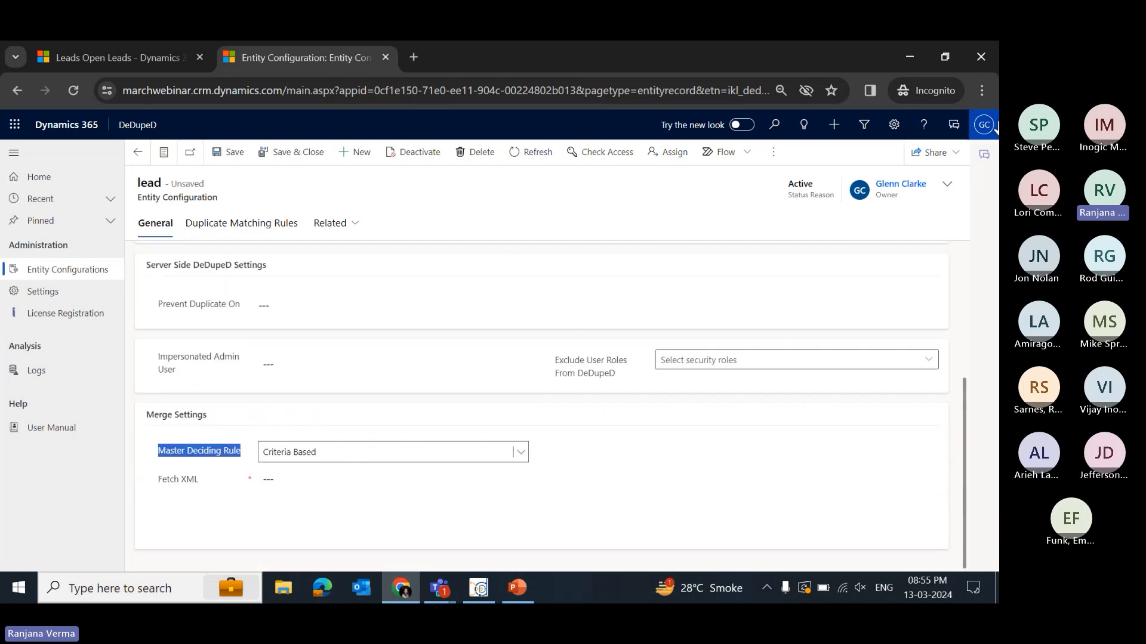
click(892, 131)
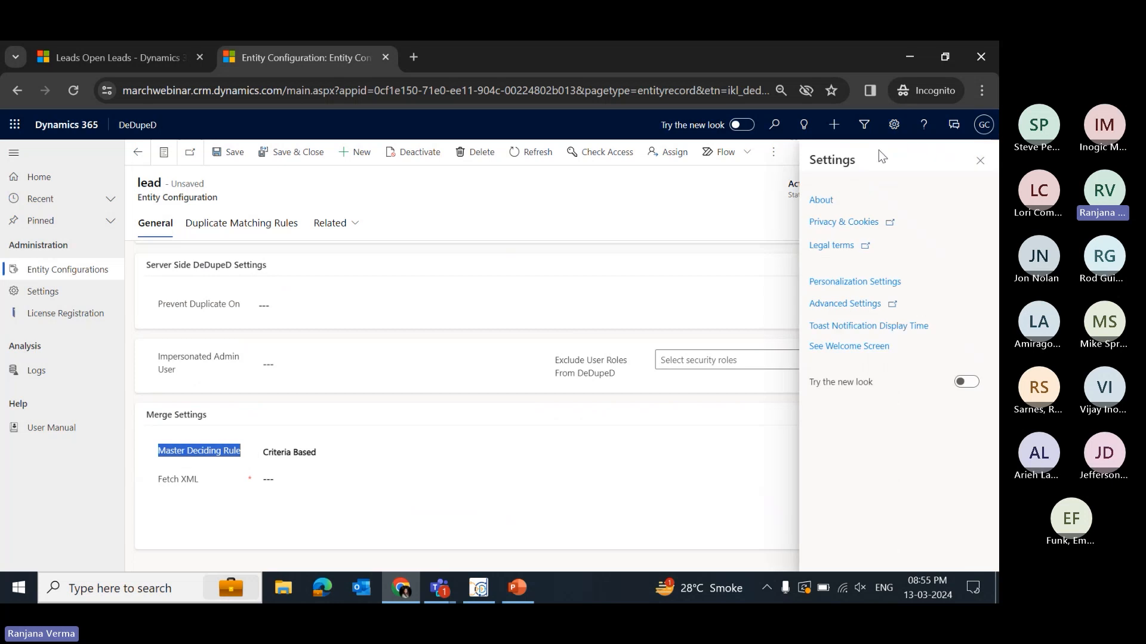
click(495, 212)
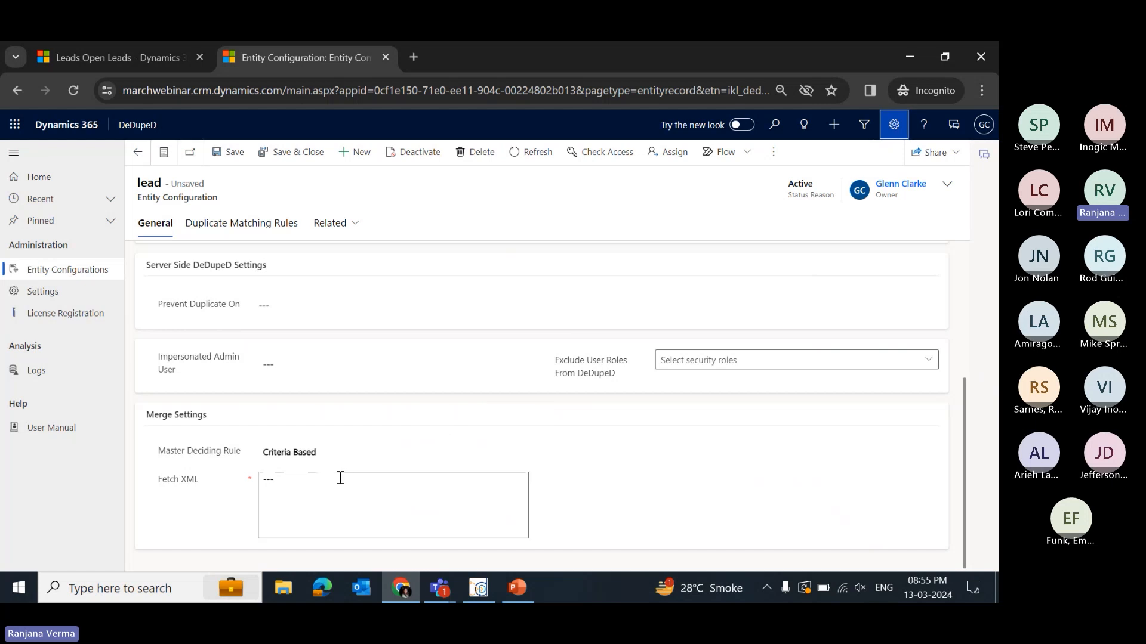
click(409, 458)
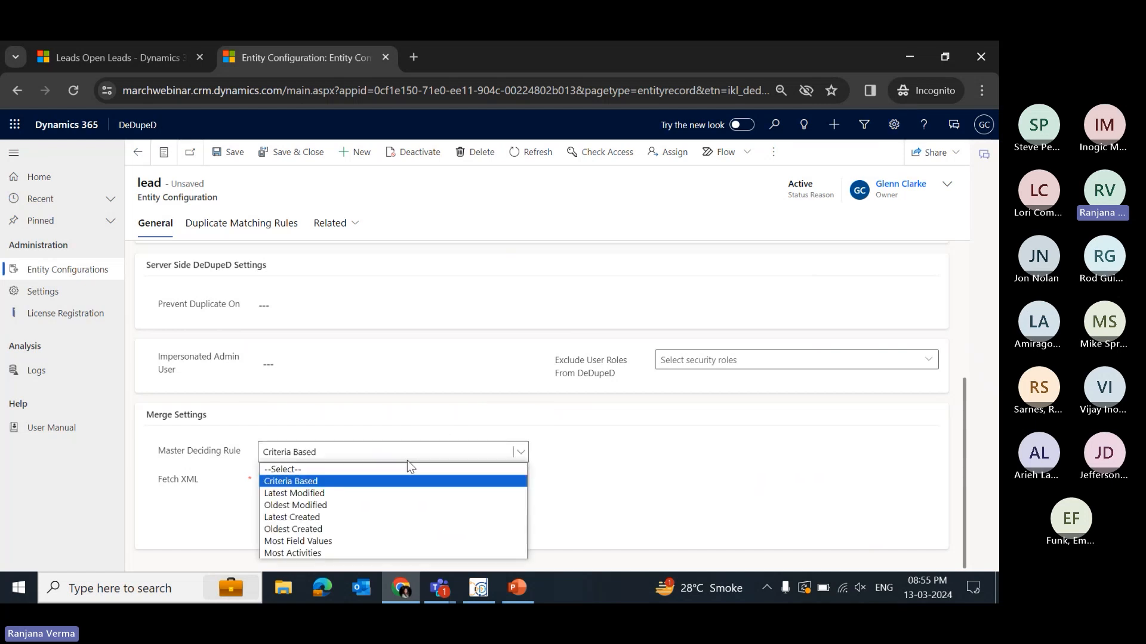
click(392, 493)
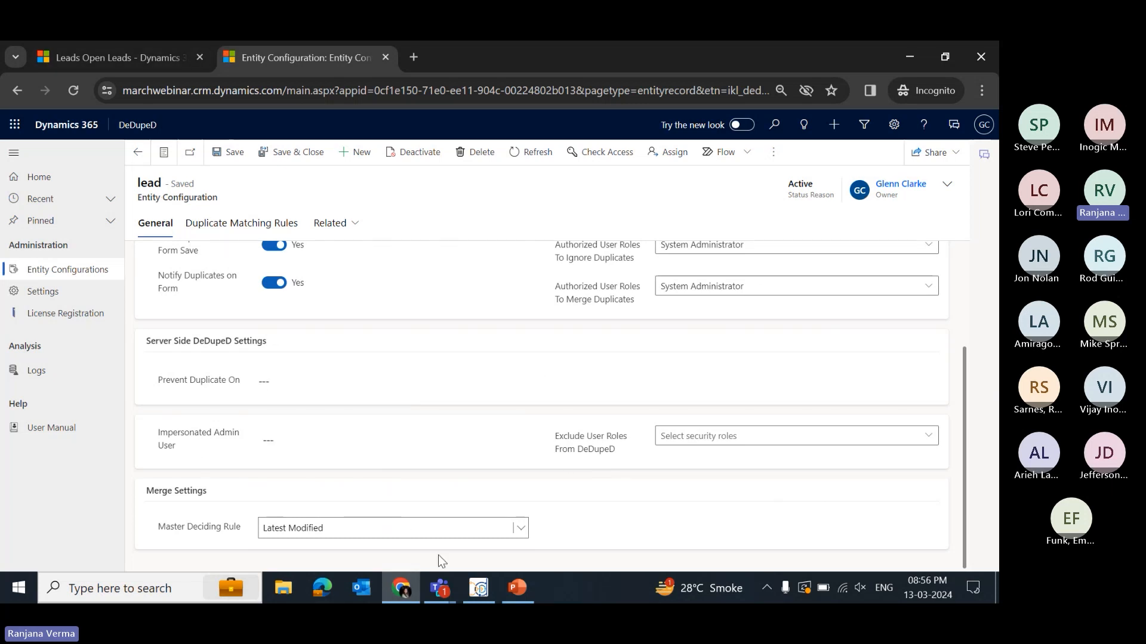
- Switch to the DeDupeD desktop app and download the merge results as the lead_Merge CSV file
click(479, 589)
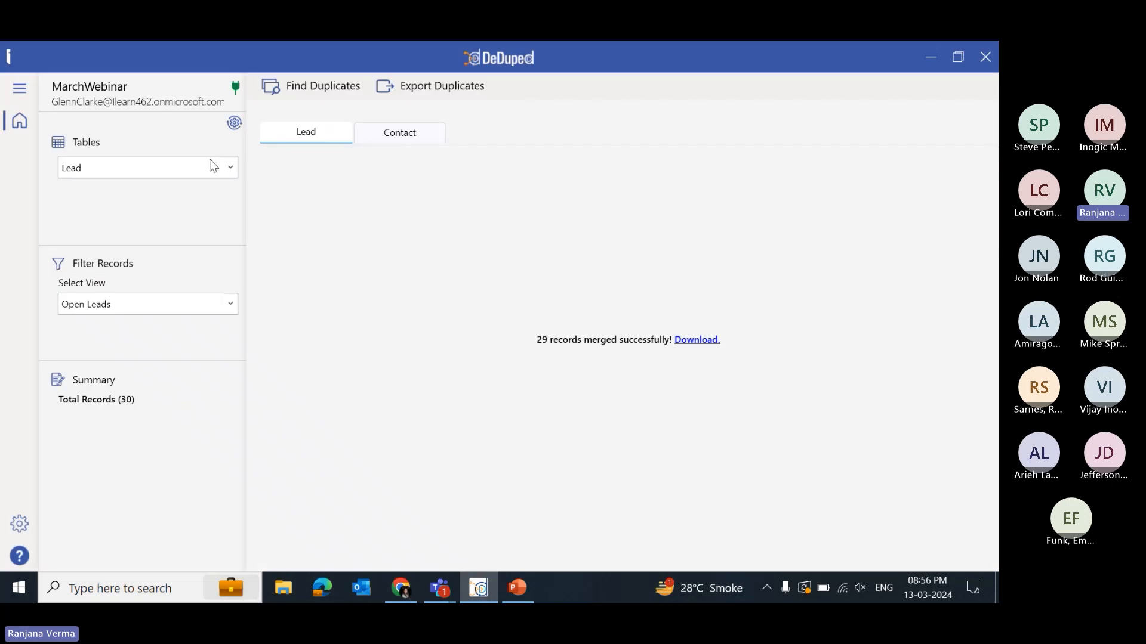
click(700, 341)
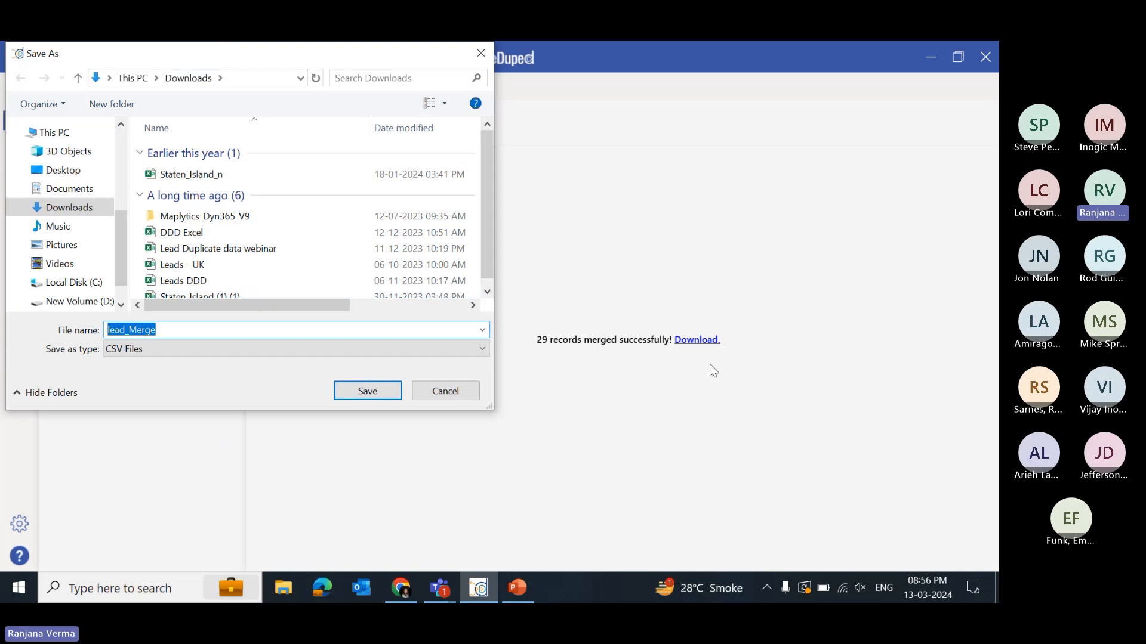
click(362, 392)
click(521, 369)
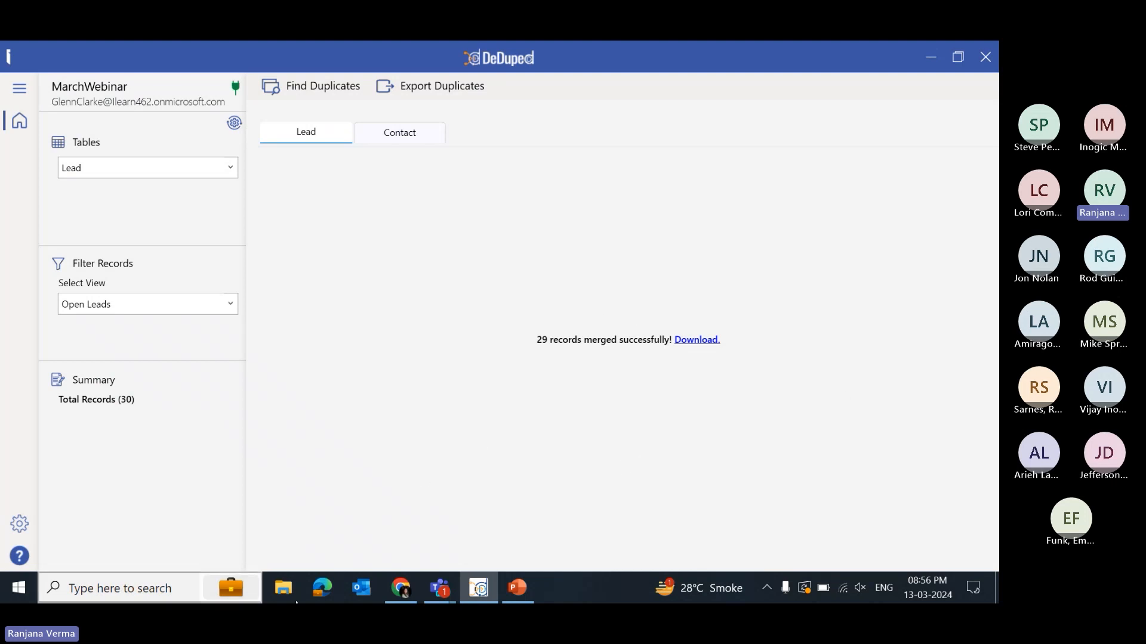
- Open the downloaded lead_Merge file in Excel and autofit columns A to H
click(284, 587)
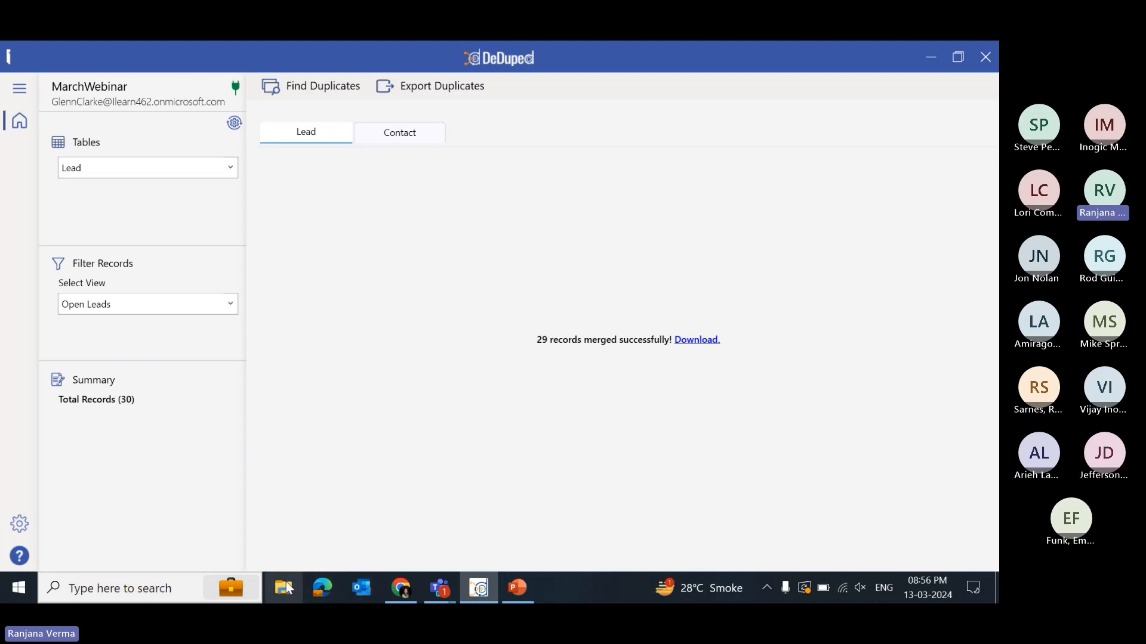
double_click(239, 410)
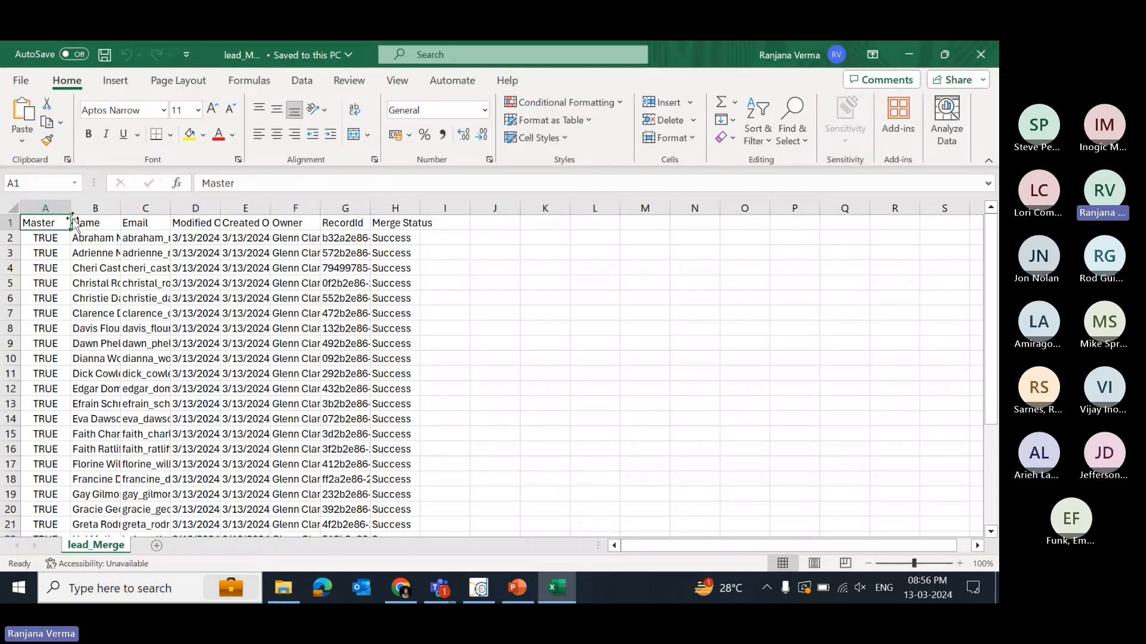
click(43, 207)
drag(43, 207, 364, 207)
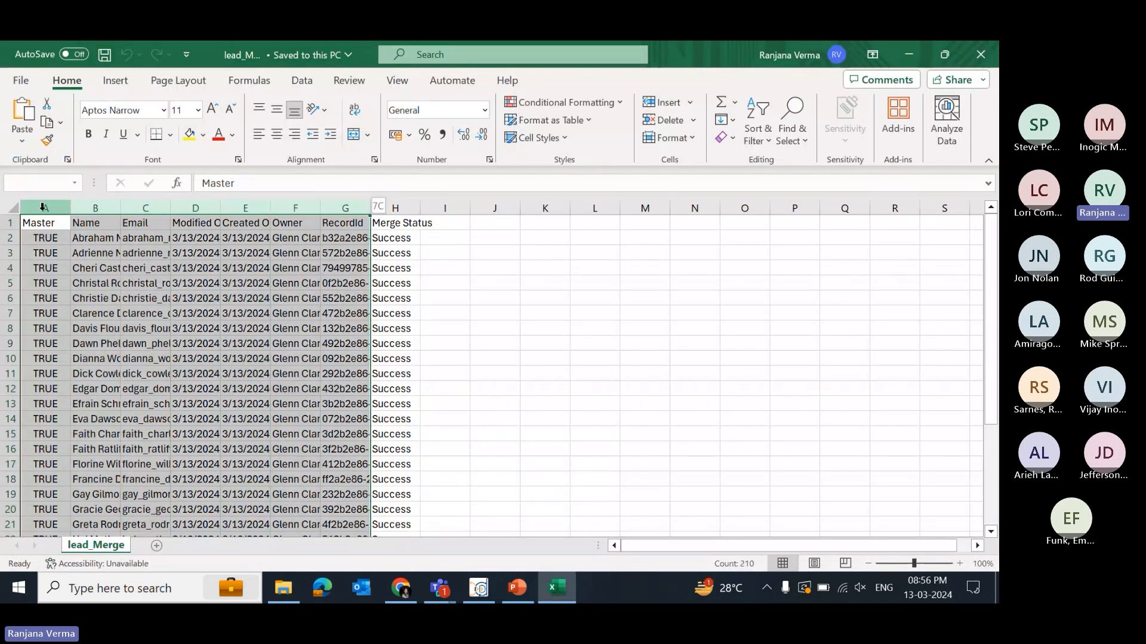
drag(42, 207, 395, 207)
double_click(220, 207)
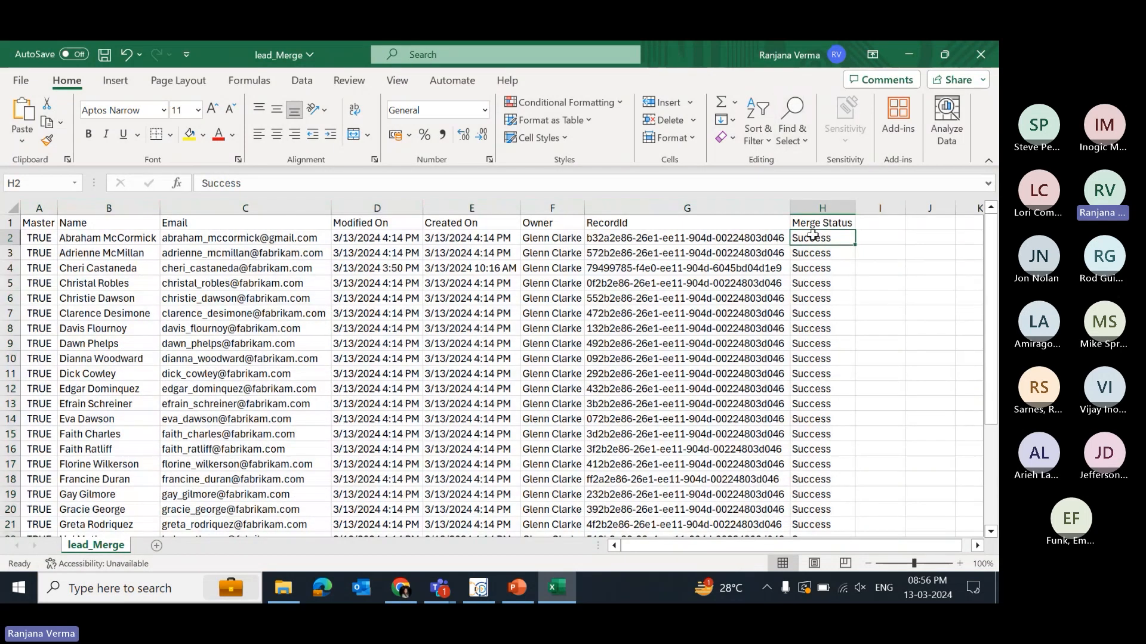
- Review the Merge Status column of the merged lead records
click(813, 237)
key(Down)
key(Down)
key(Down)
key(Down)
key(Down)
key(Down)
key(Down)
key(Down)
key(Down)
key(Down)
key(Down)
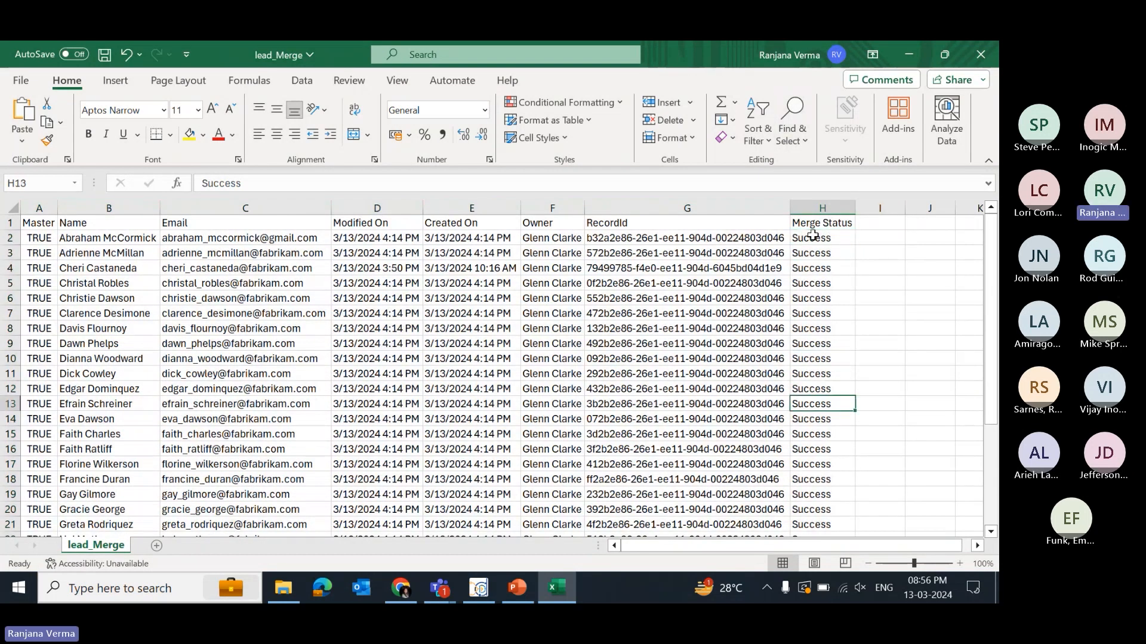
key(Down)
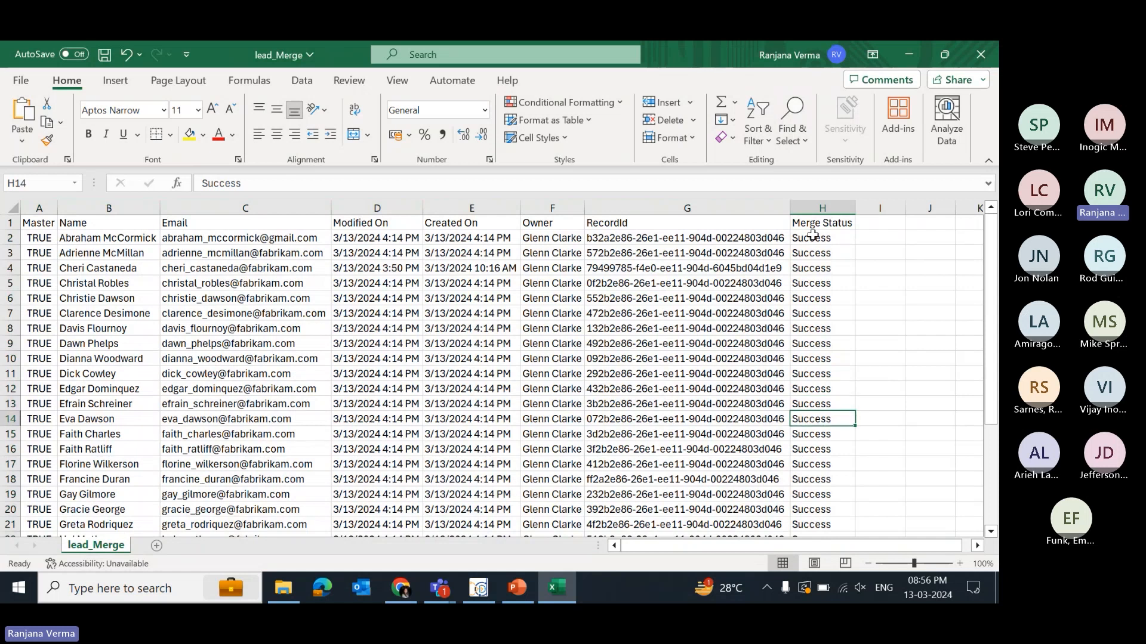
- Return to the Open Leads view in the browser and reload it
key(Left)
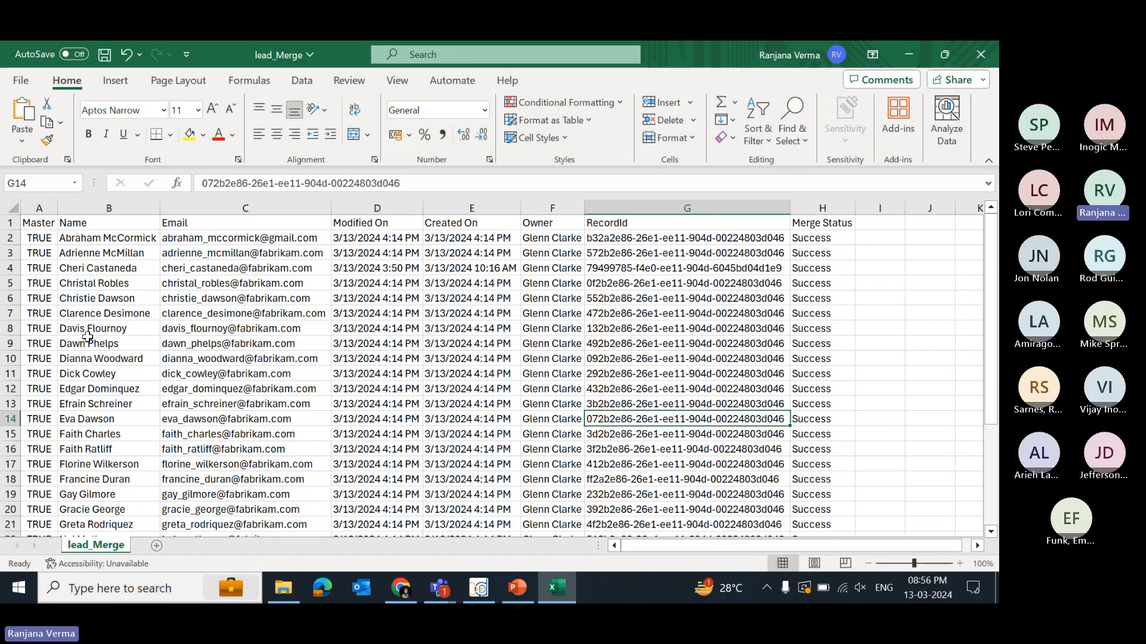
click(911, 55)
click(629, 75)
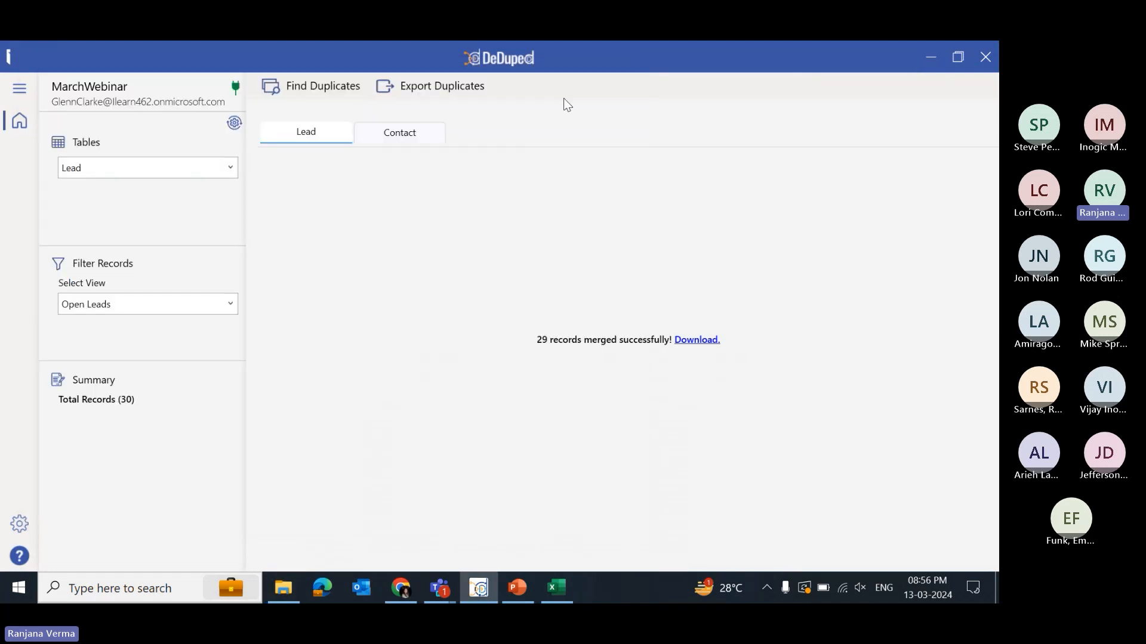
click(401, 590)
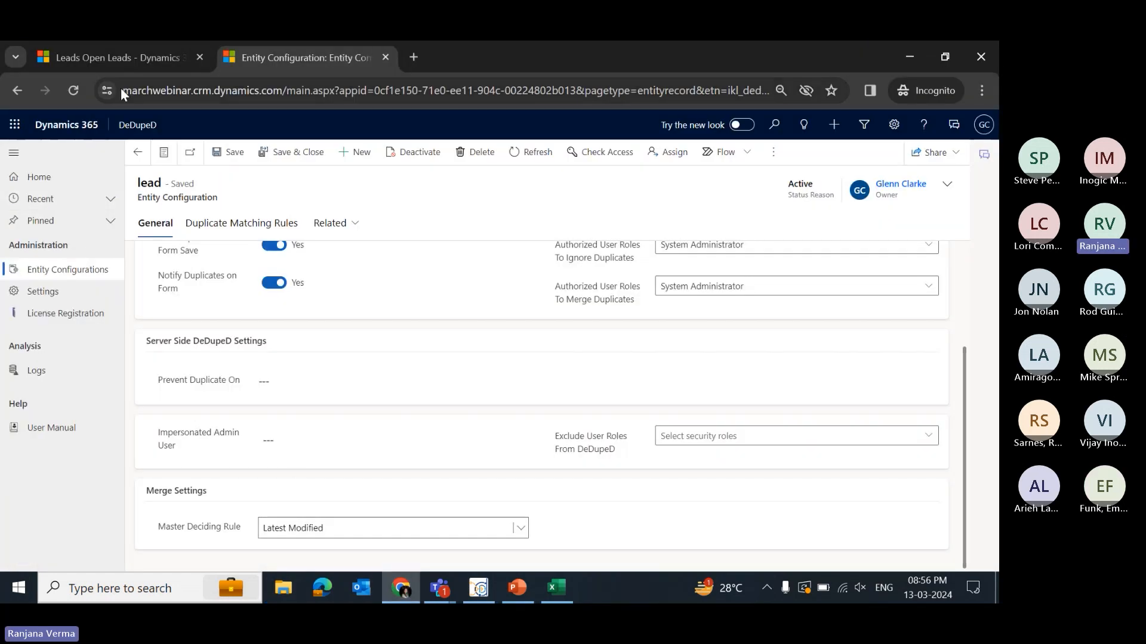
click(123, 55)
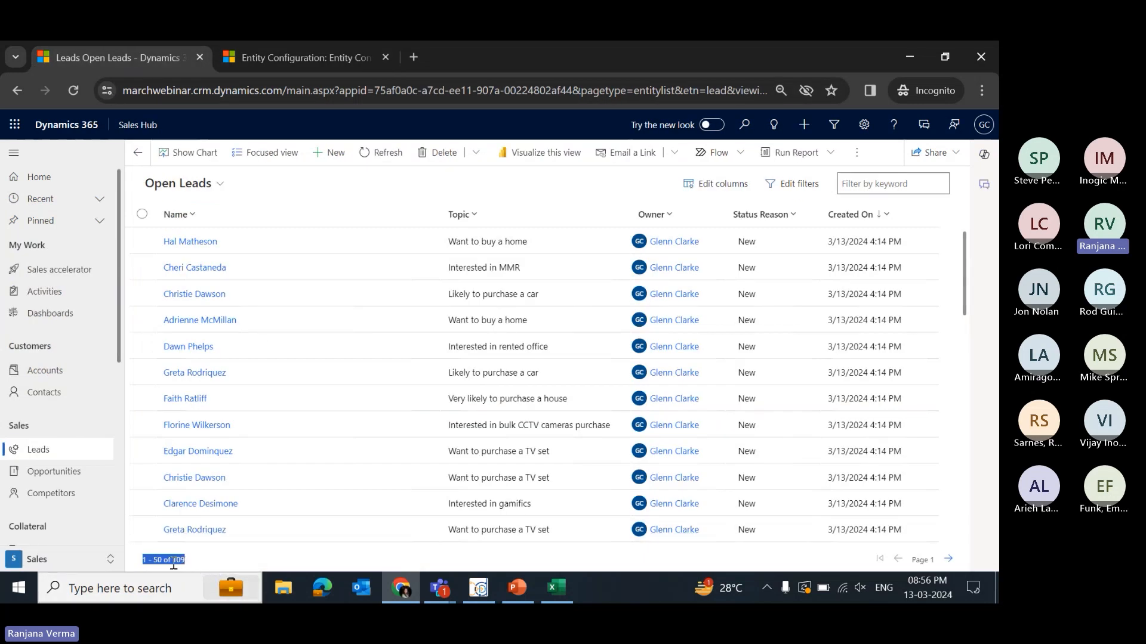
click(368, 154)
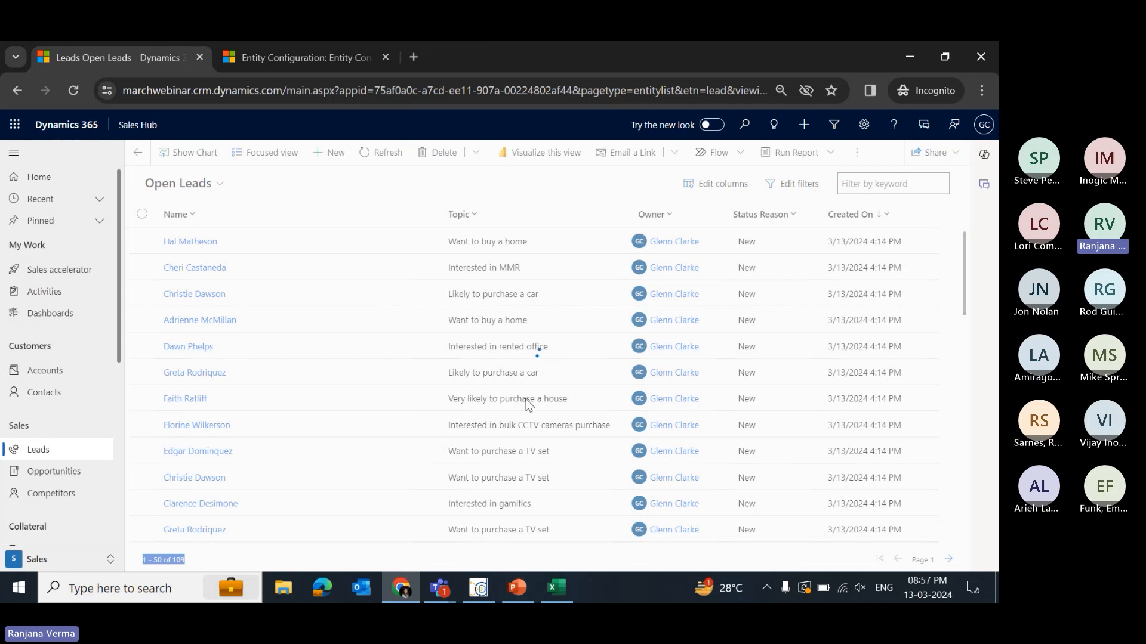
click(176, 95)
key(Return)
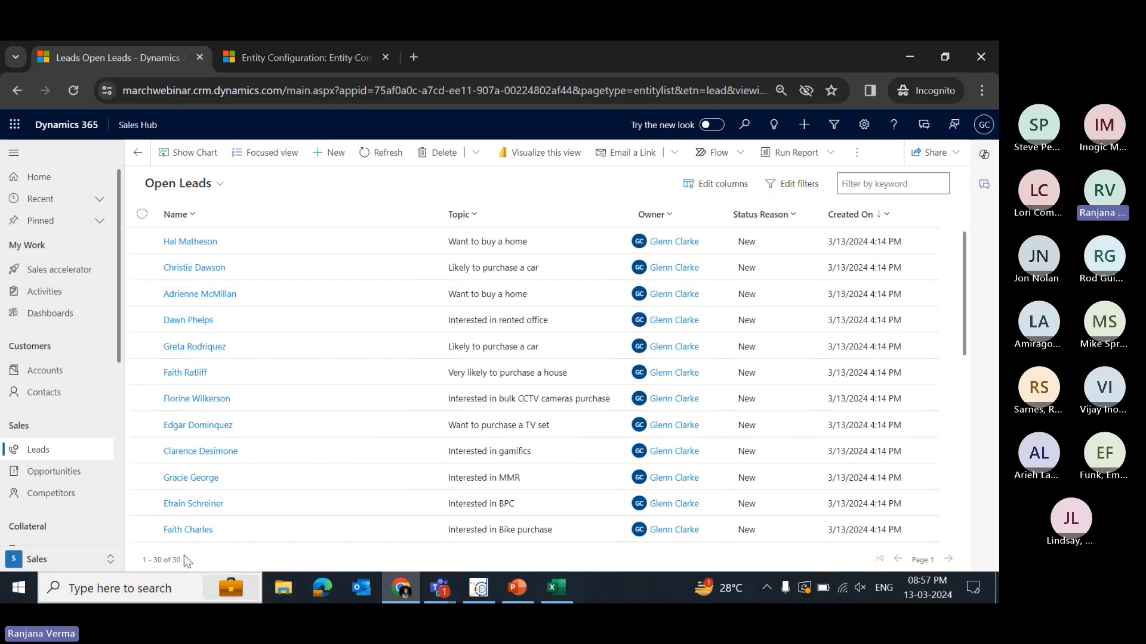
- Scroll through the reloaded Open Leads list to review the remaining leads
drag(184, 559, 141, 559)
scroll(488, 461, down, 5)
scroll(488, 461, up, 10)
click(478, 588)
click(926, 60)
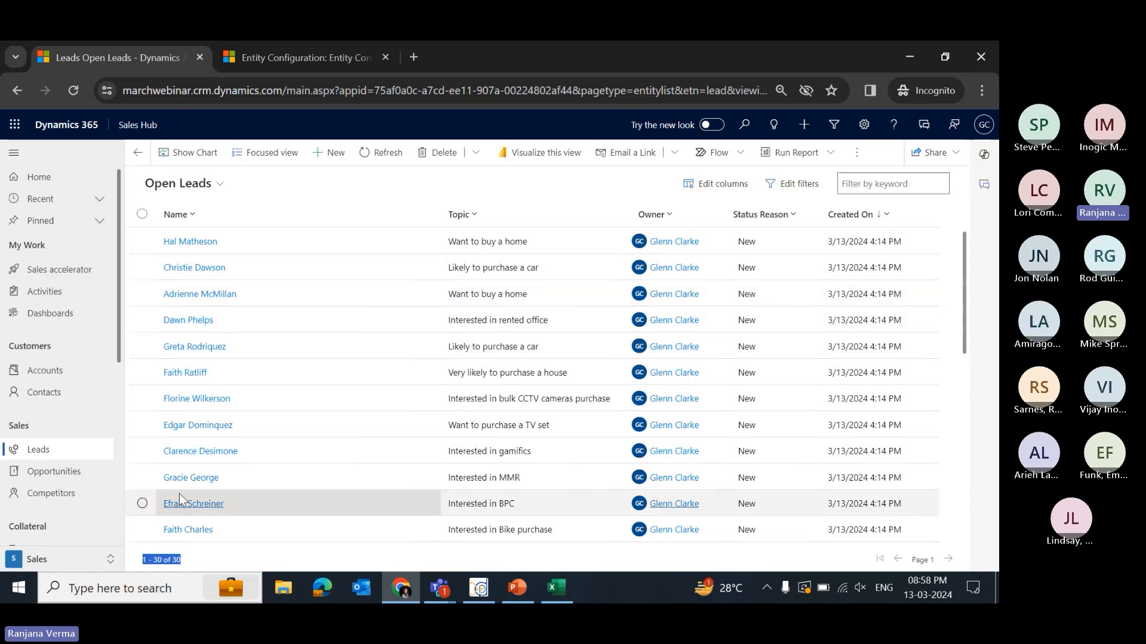
scroll(200, 311, down, 3)
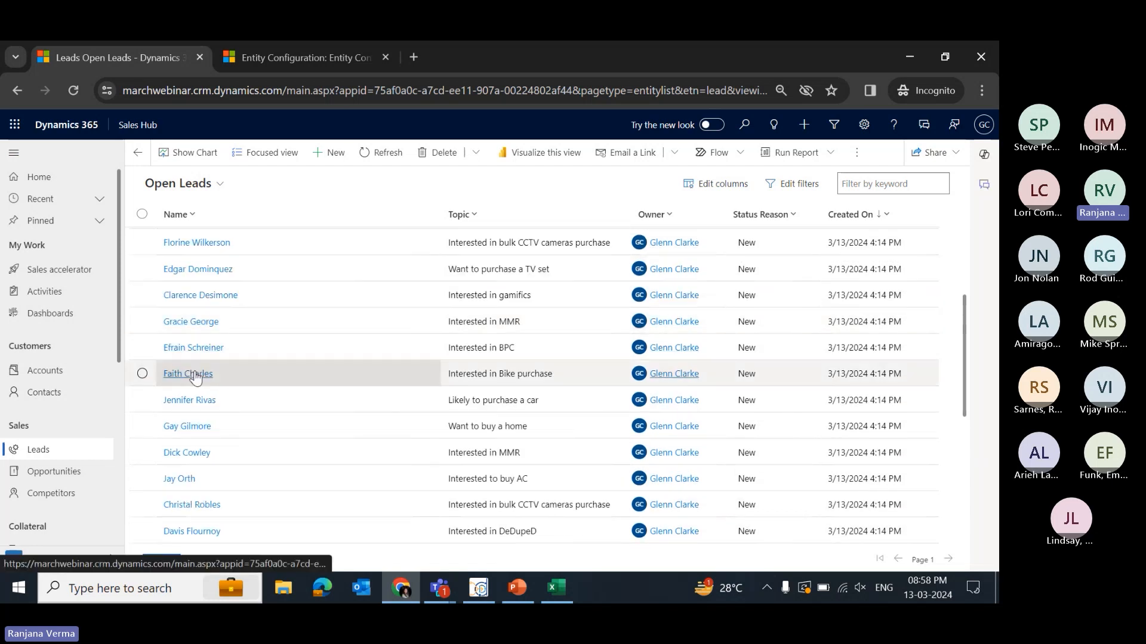
scroll(206, 416, up, 3)
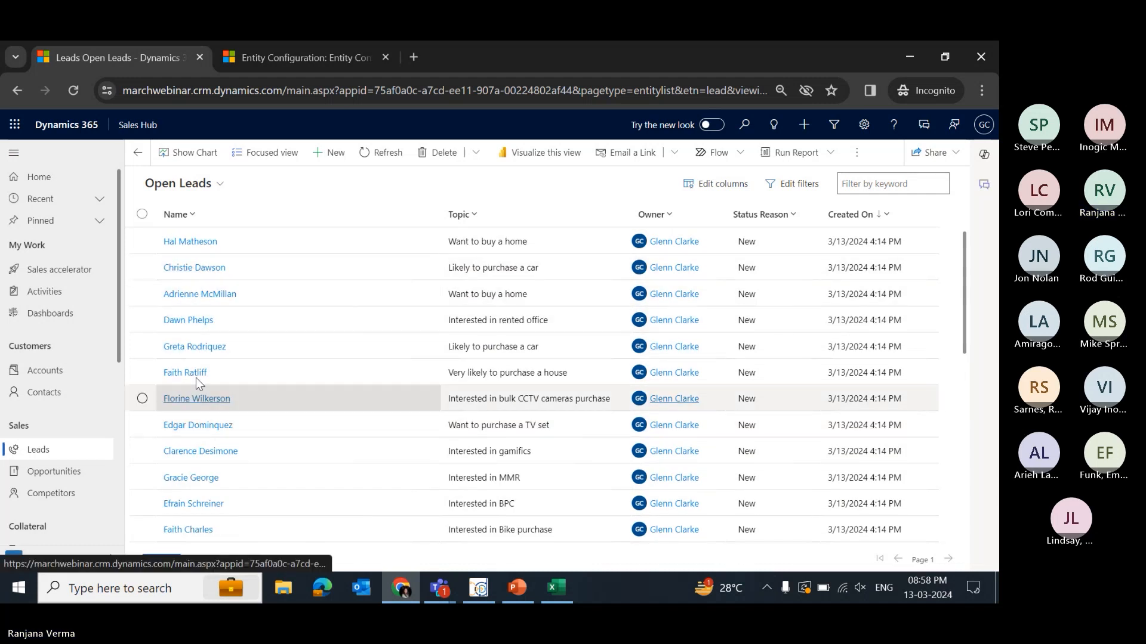
scroll(263, 370, down, 5)
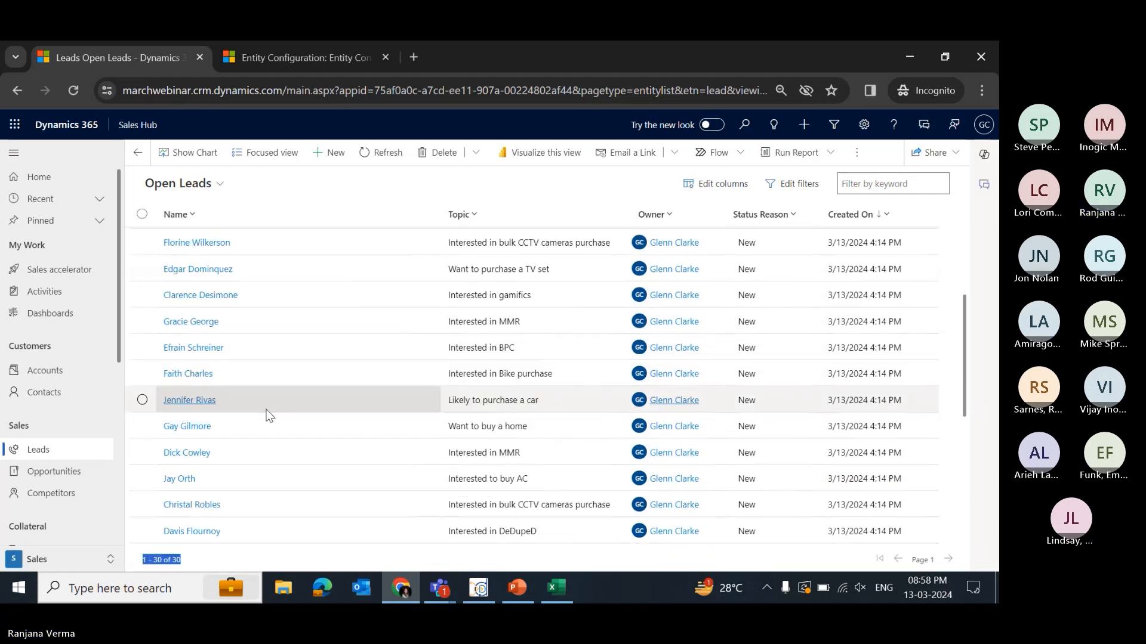
scroll(269, 414, down, 5)
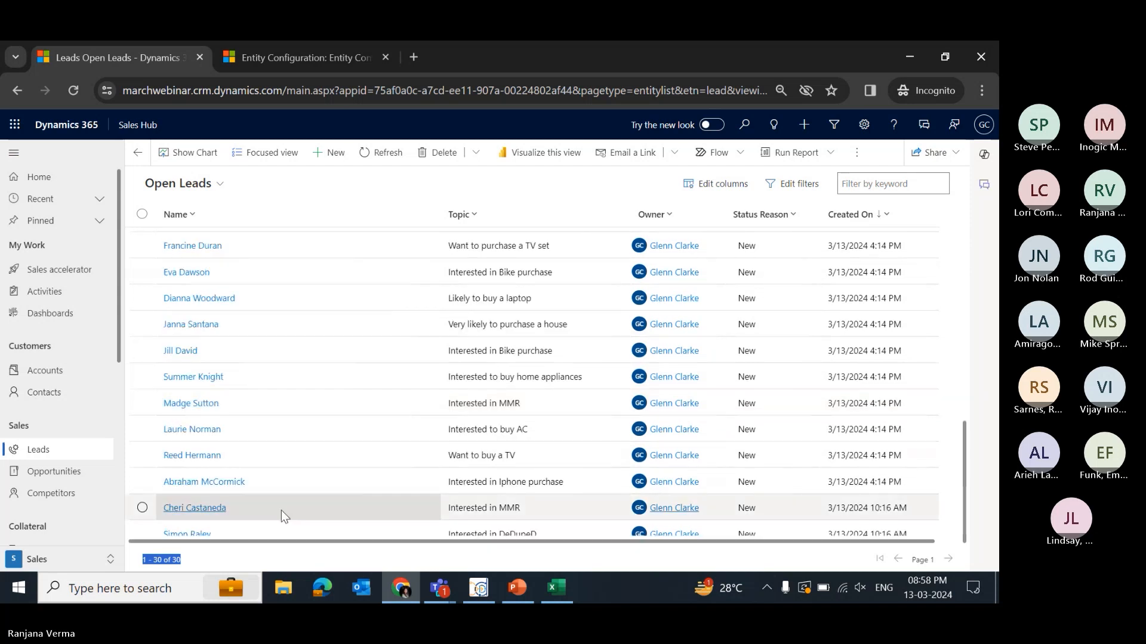
- Open the last lead in the list and duplicate its browser tab
click(398, 534)
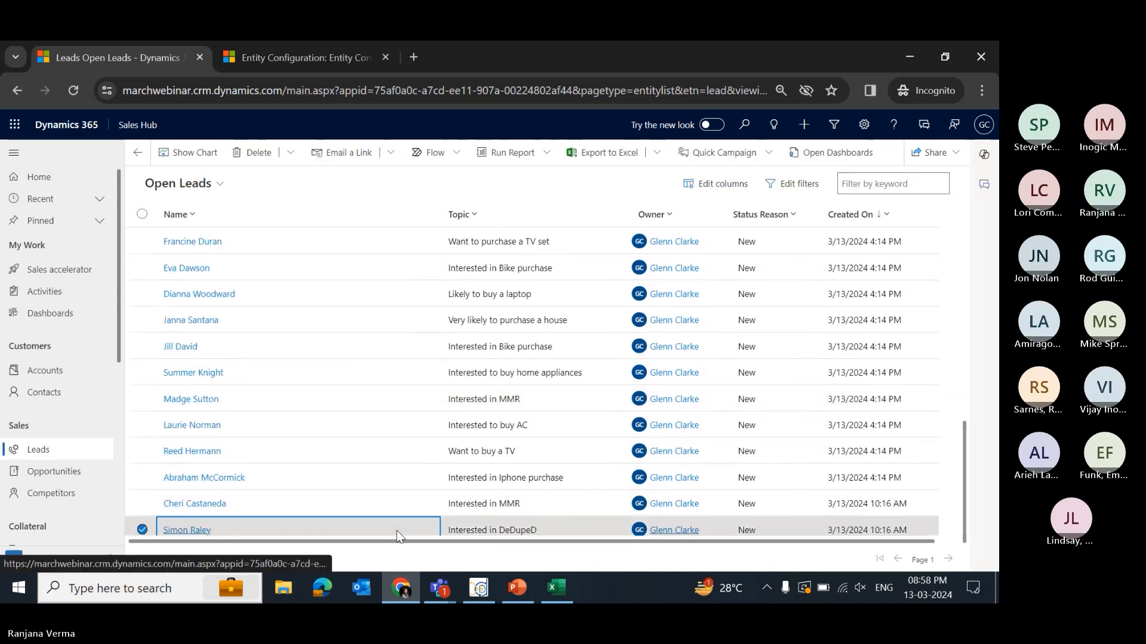
click(175, 531)
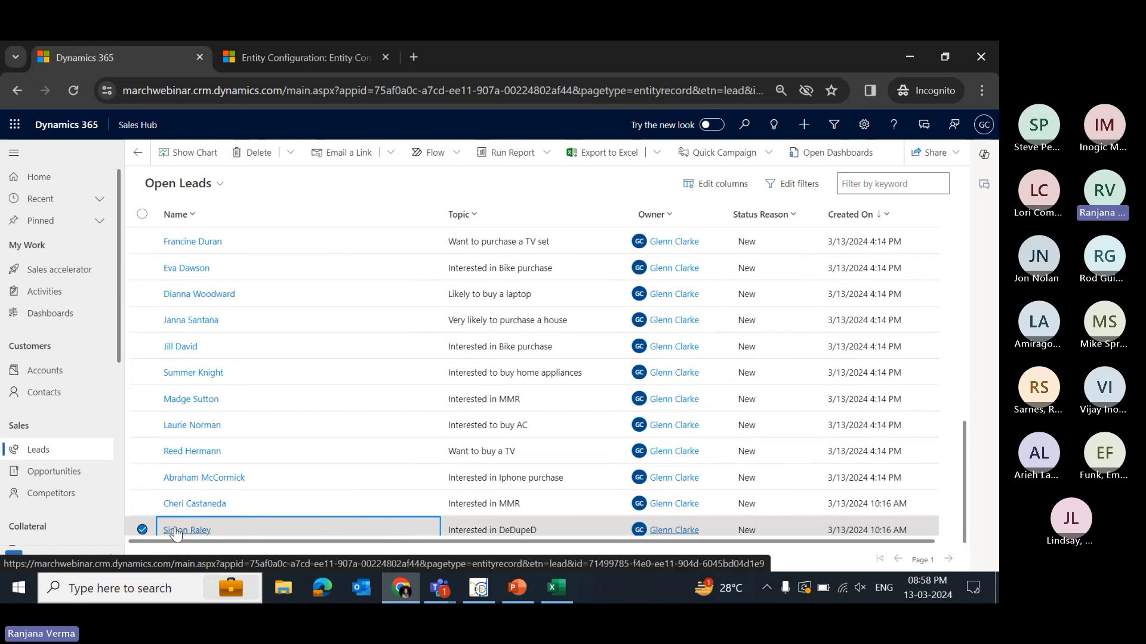
right_click(86, 57)
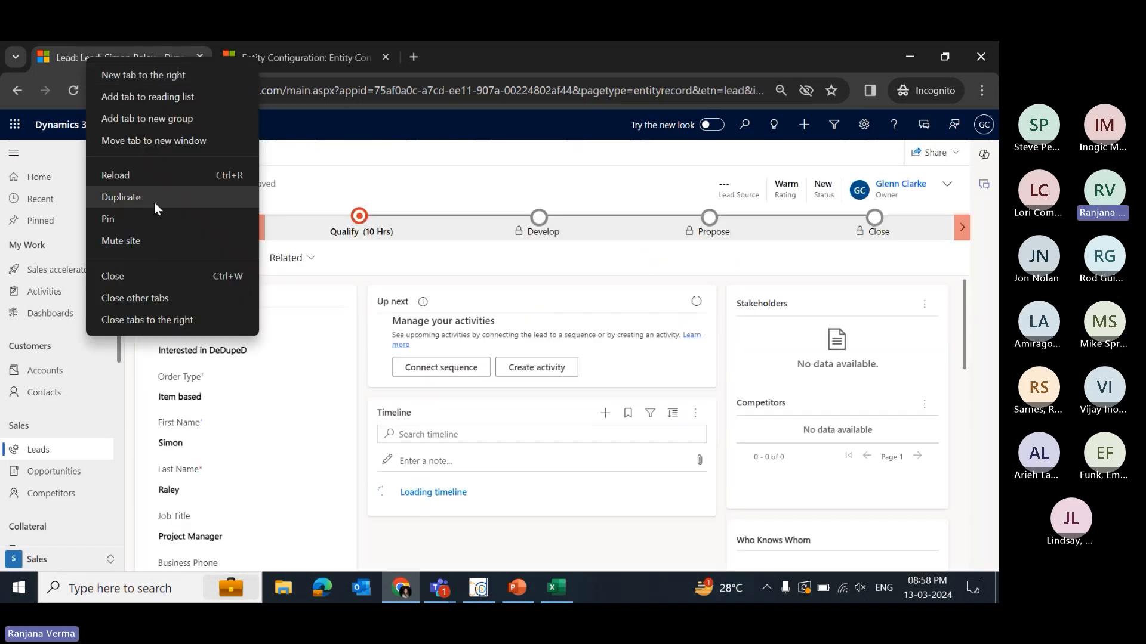
click(155, 198)
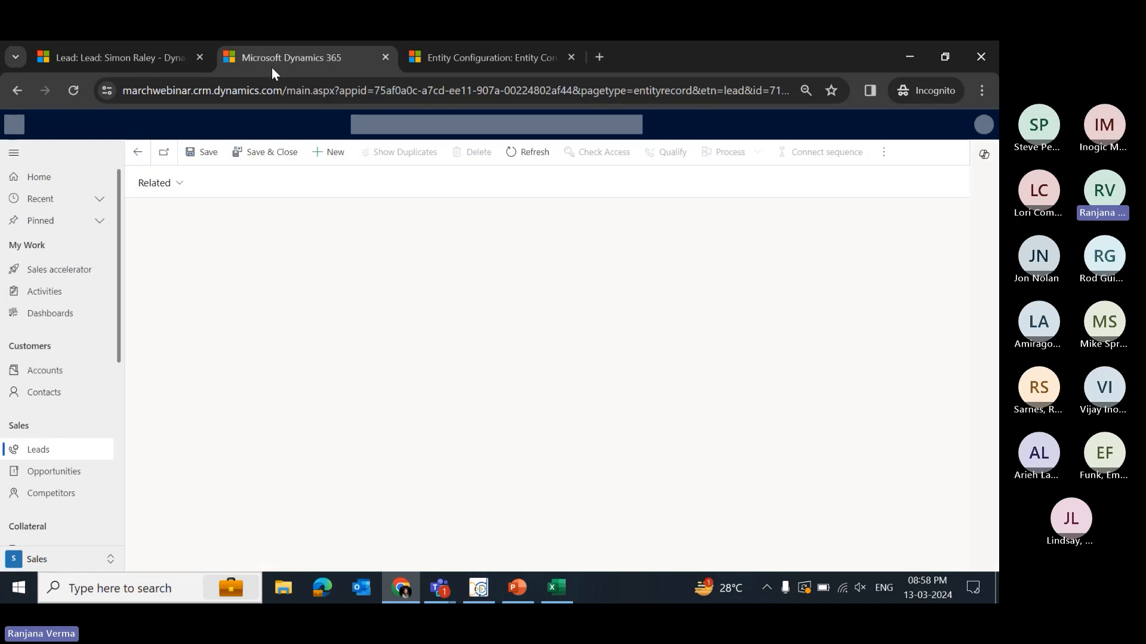
- Start a new lead, copy the existing lead's email into its Email field, and ignore the DeDupeD duplicate alert
click(320, 160)
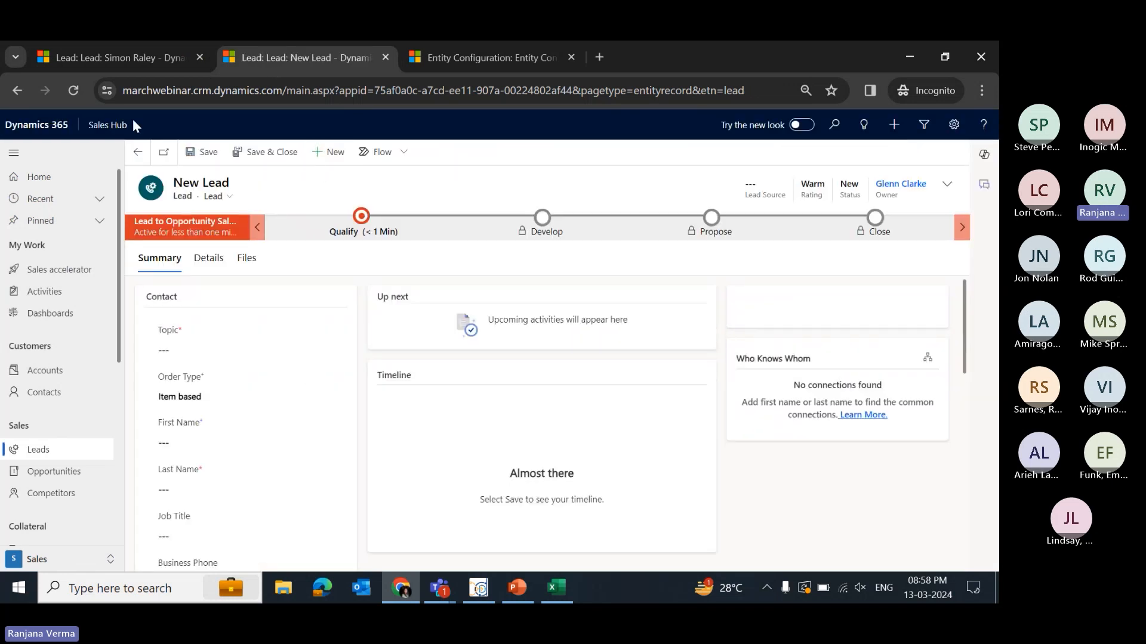
click(143, 54)
scroll(257, 463, down, 4)
drag(276, 468, 134, 452)
key(ctrl+c)
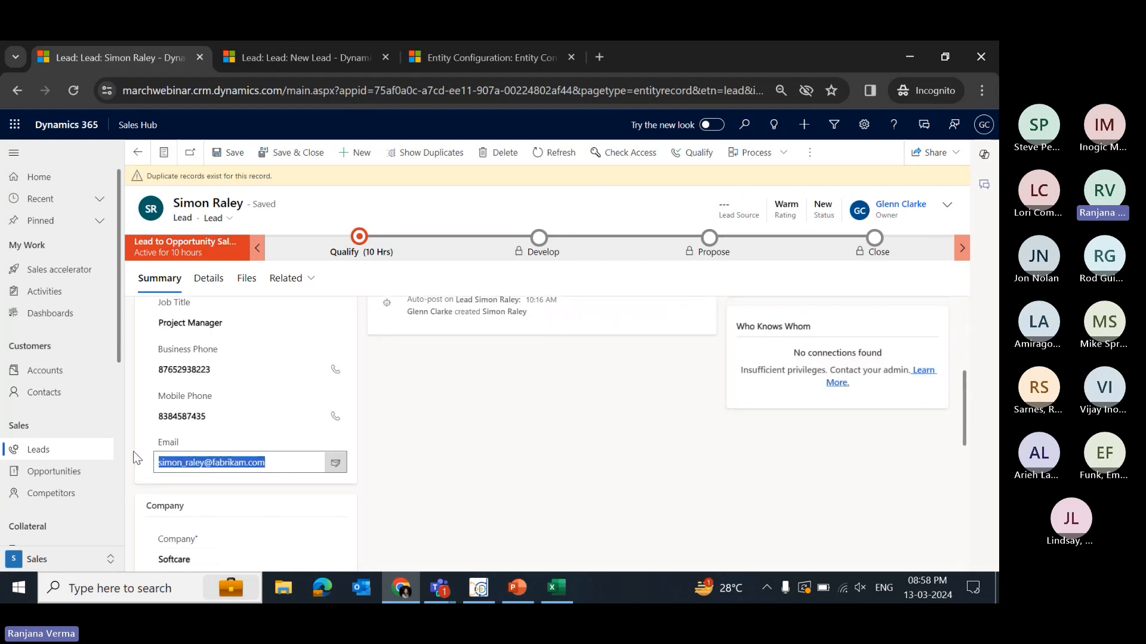
click(310, 54)
scroll(274, 468, down, 5)
click(225, 363)
key(ctrl+v)
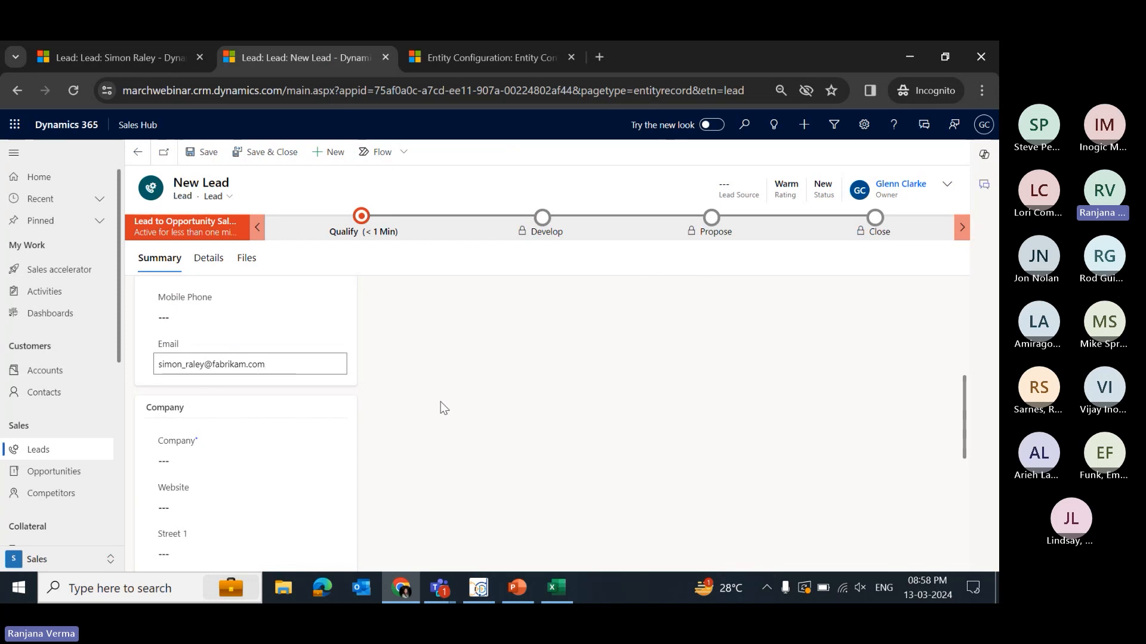
click(448, 388)
scroll(358, 338, up, 5)
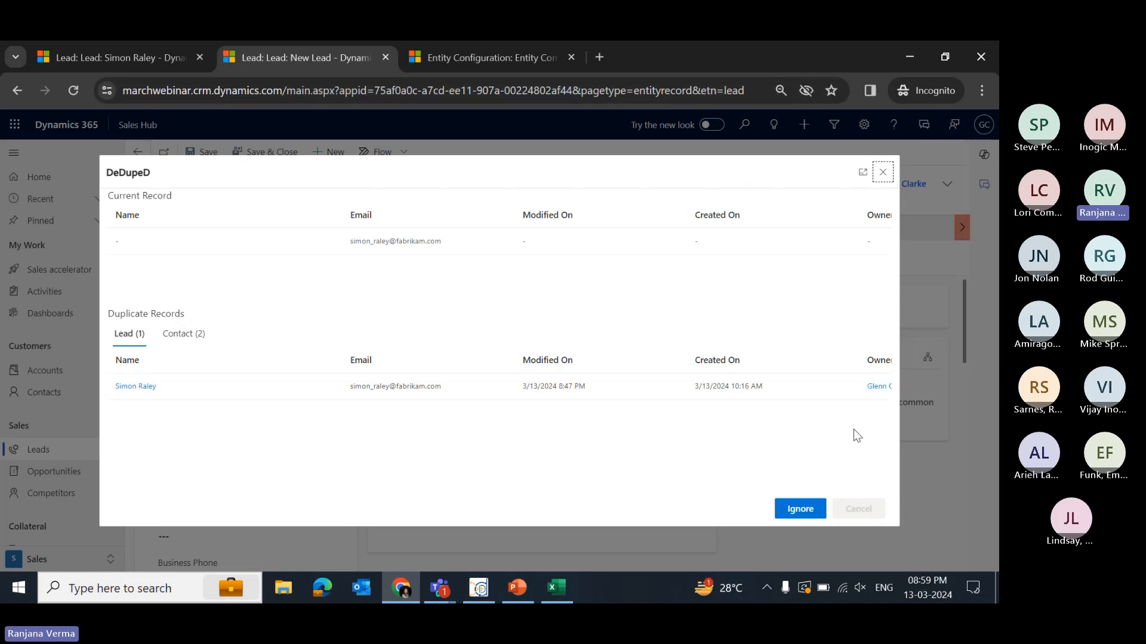
click(799, 508)
- Set the new lead's Topic to Interested in DDD
click(240, 343)
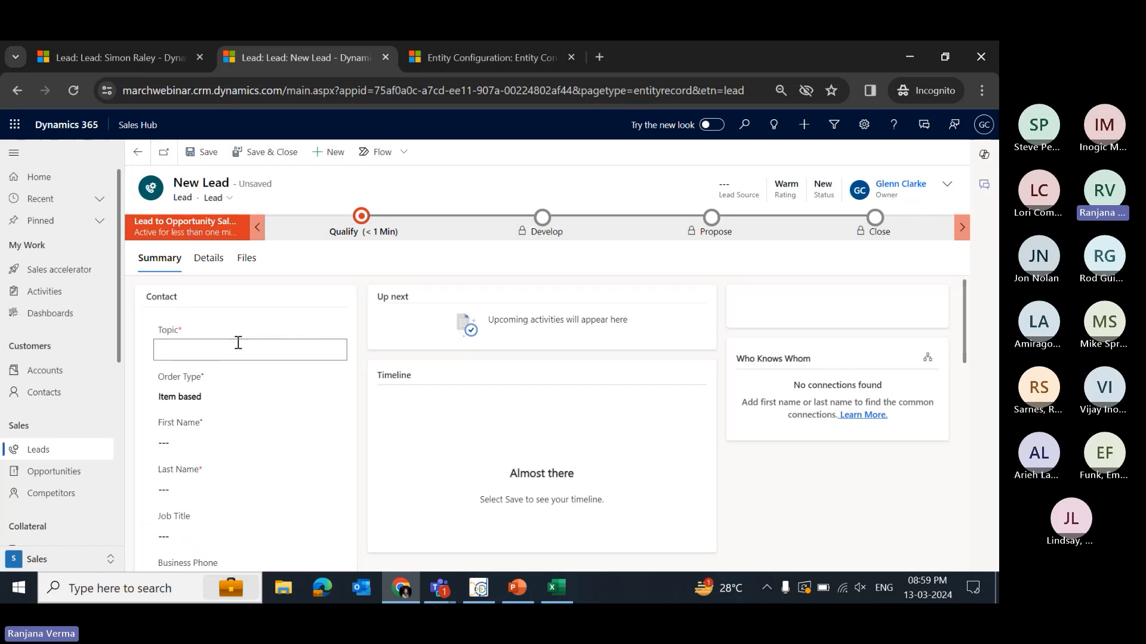
text(In)
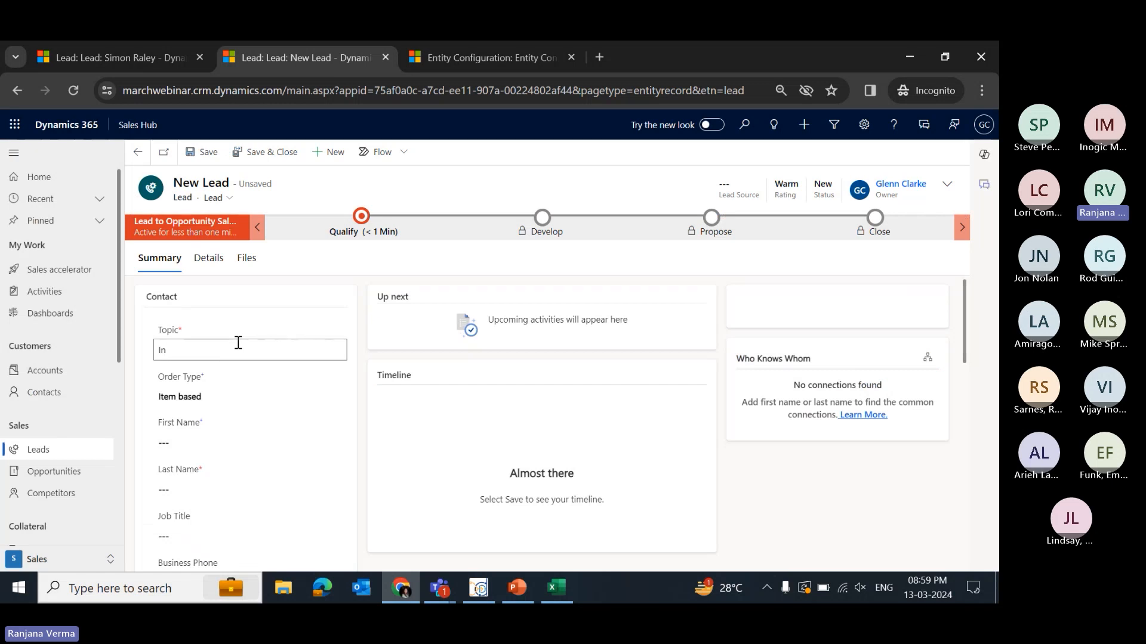
text(terested)
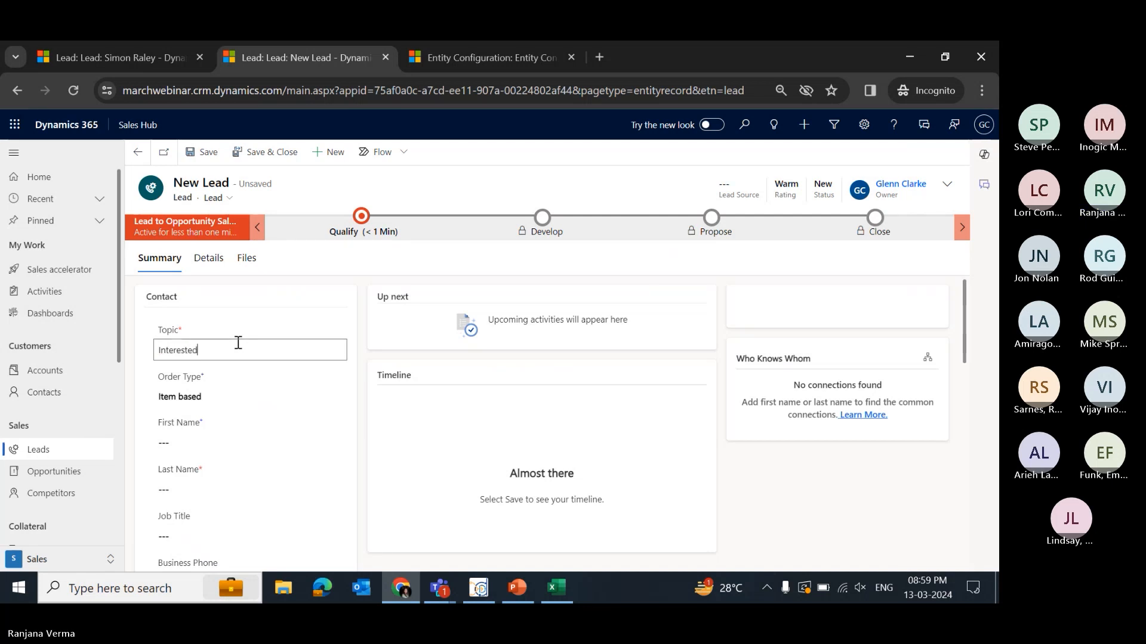
text( in DDD)
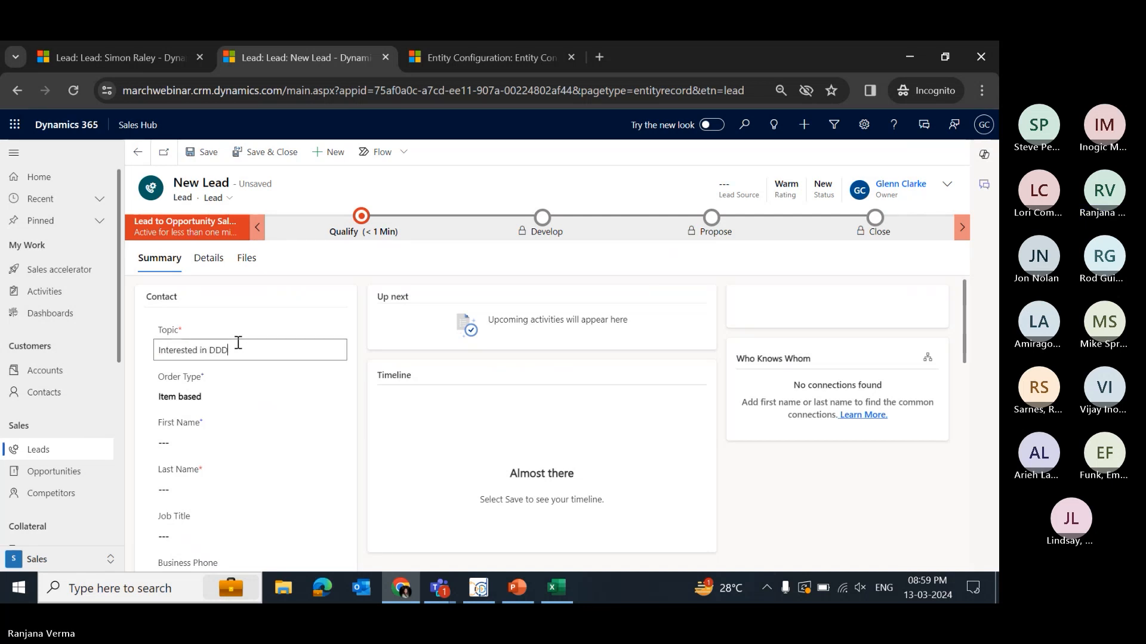
- Enter the new lead's first name and the last name initial, then save it with Ignore and Save on the duplicate alert
scroll(239, 418, down, 2)
click(224, 369)
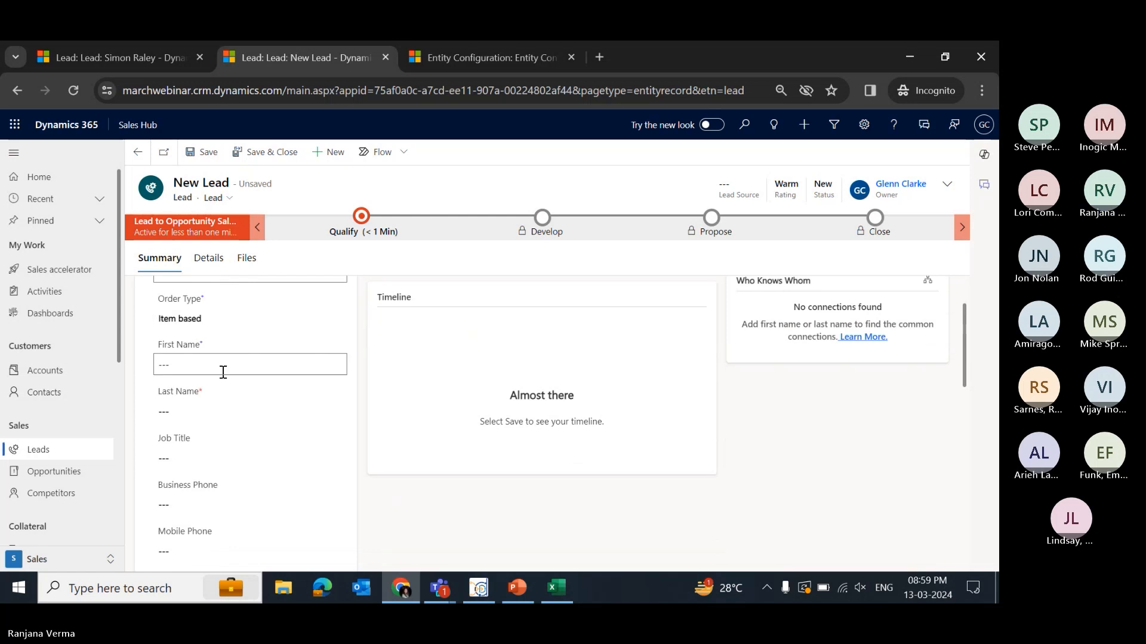
text(Simone)
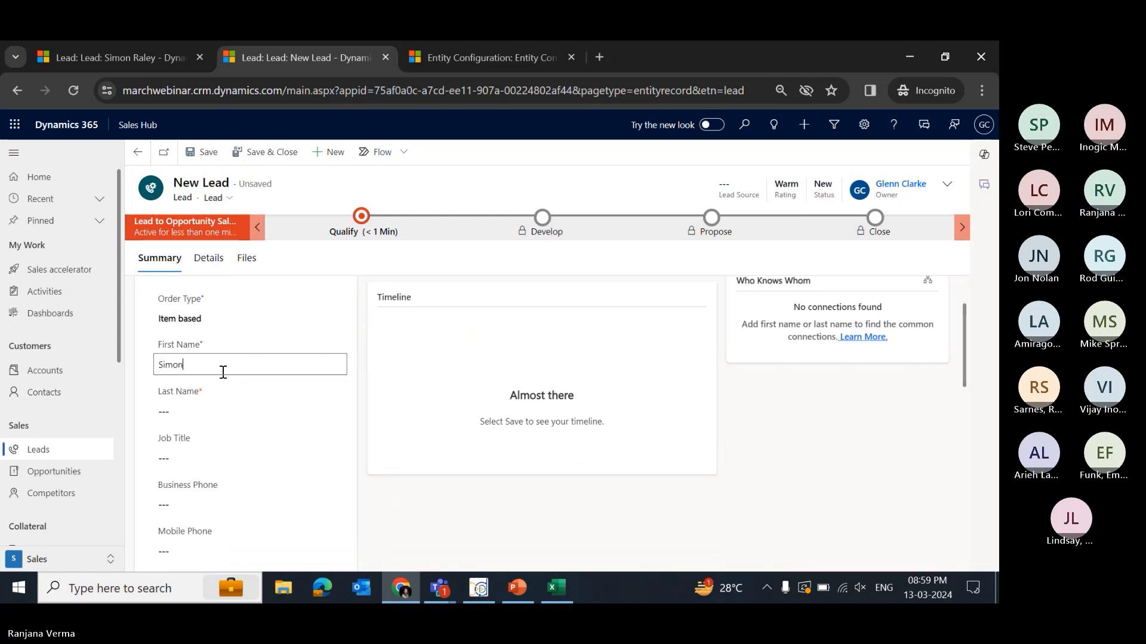
click(194, 412)
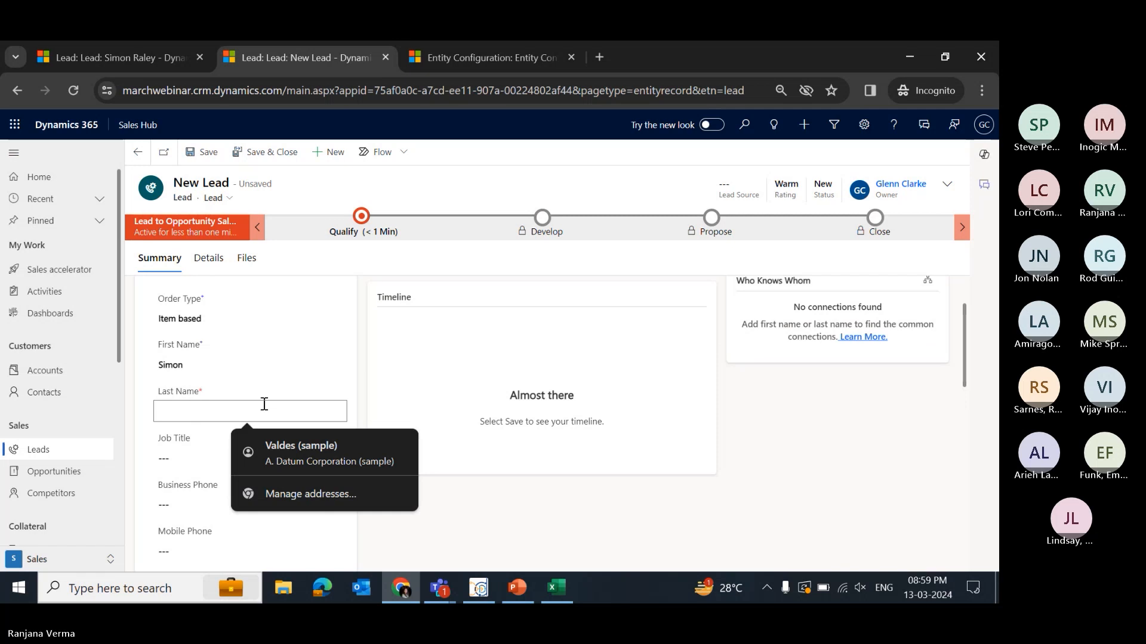
text(R)
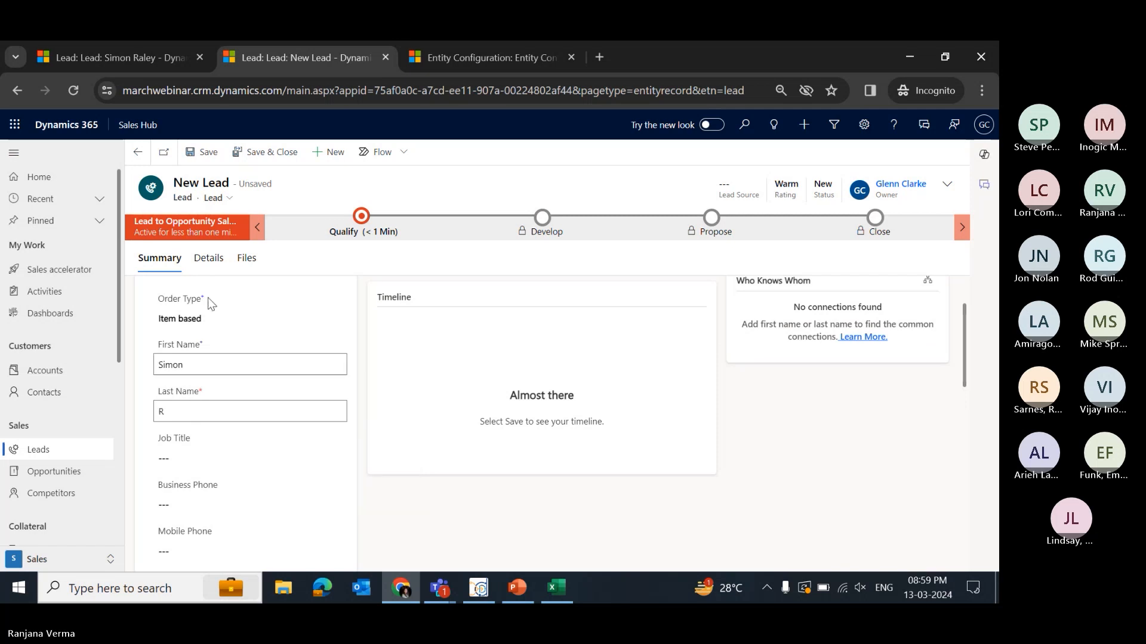
click(205, 153)
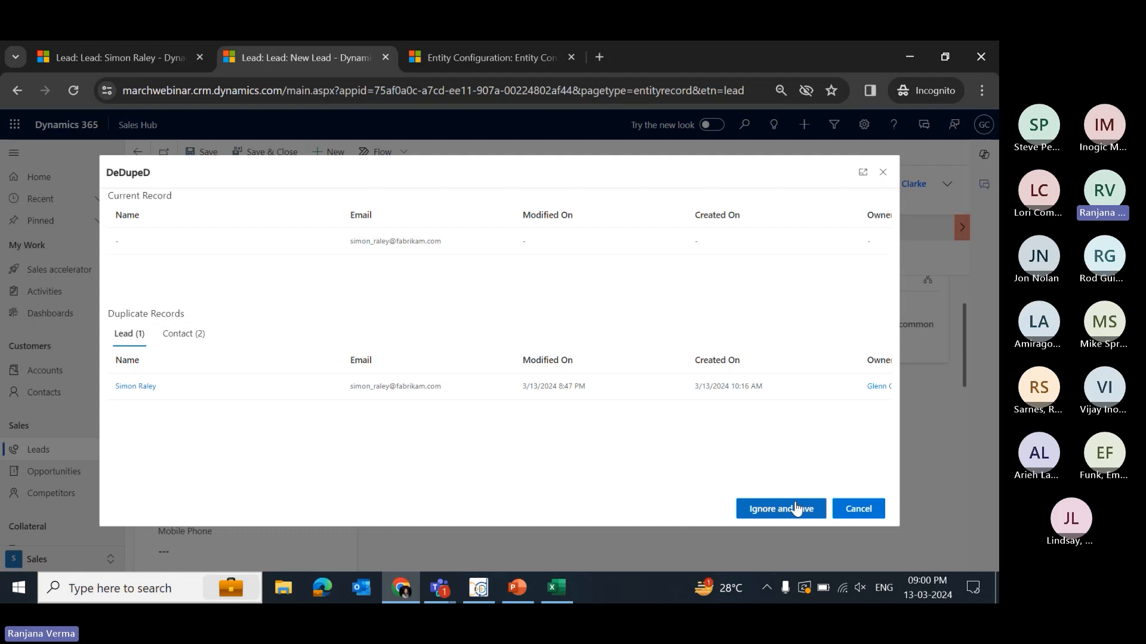
click(796, 508)
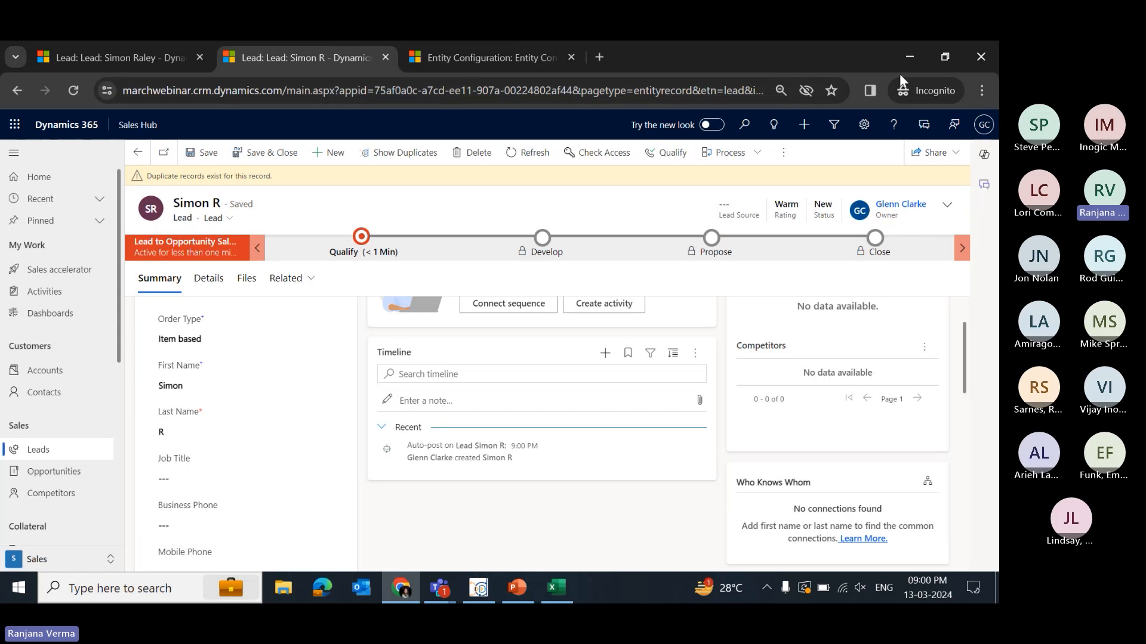
click(66, 56)
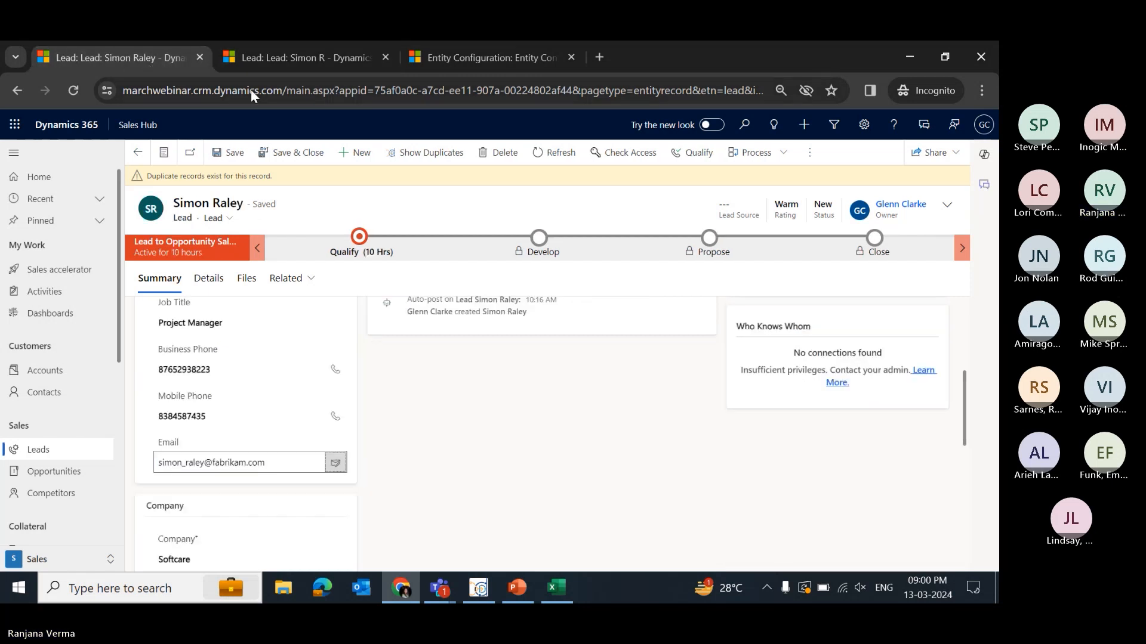
key(Tab)
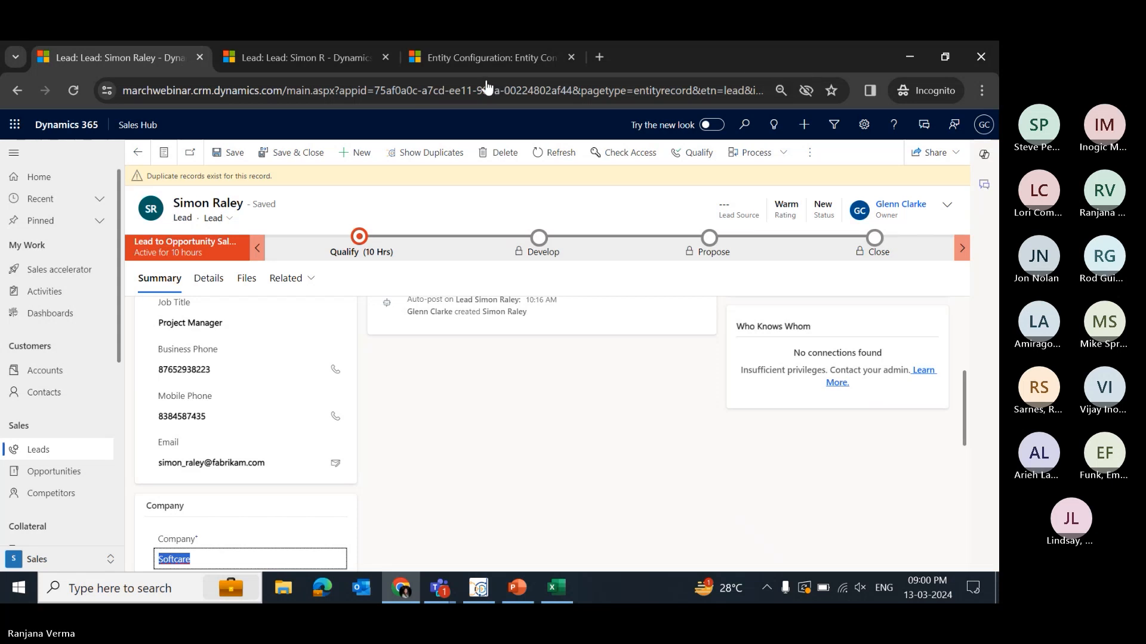
key(shift+Tab)
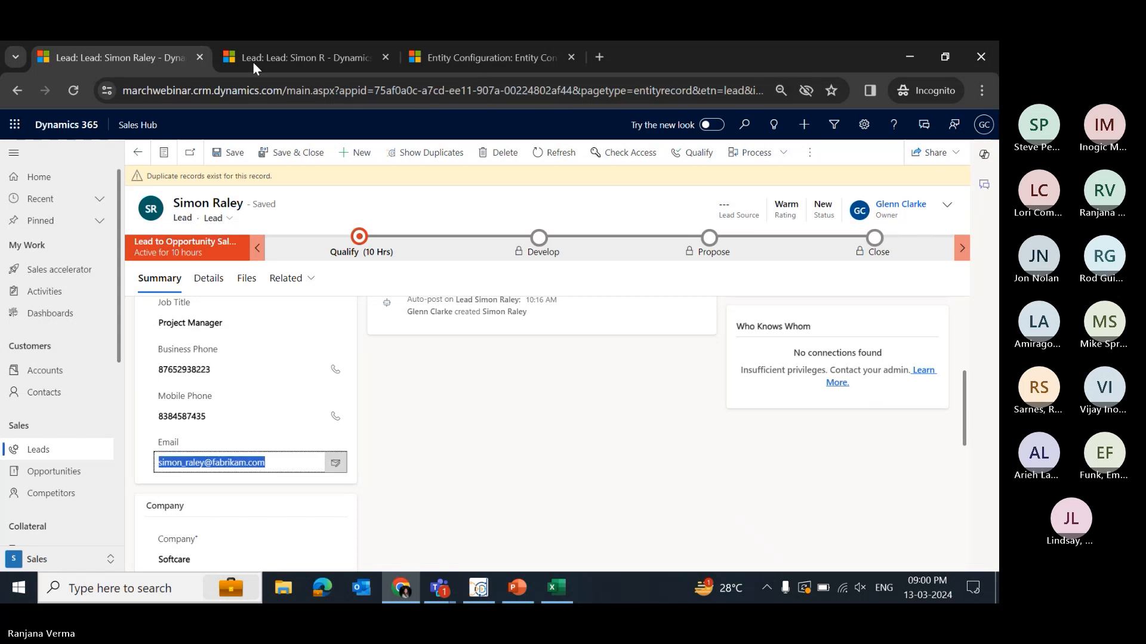
click(252, 62)
key(ctrl+Tab)
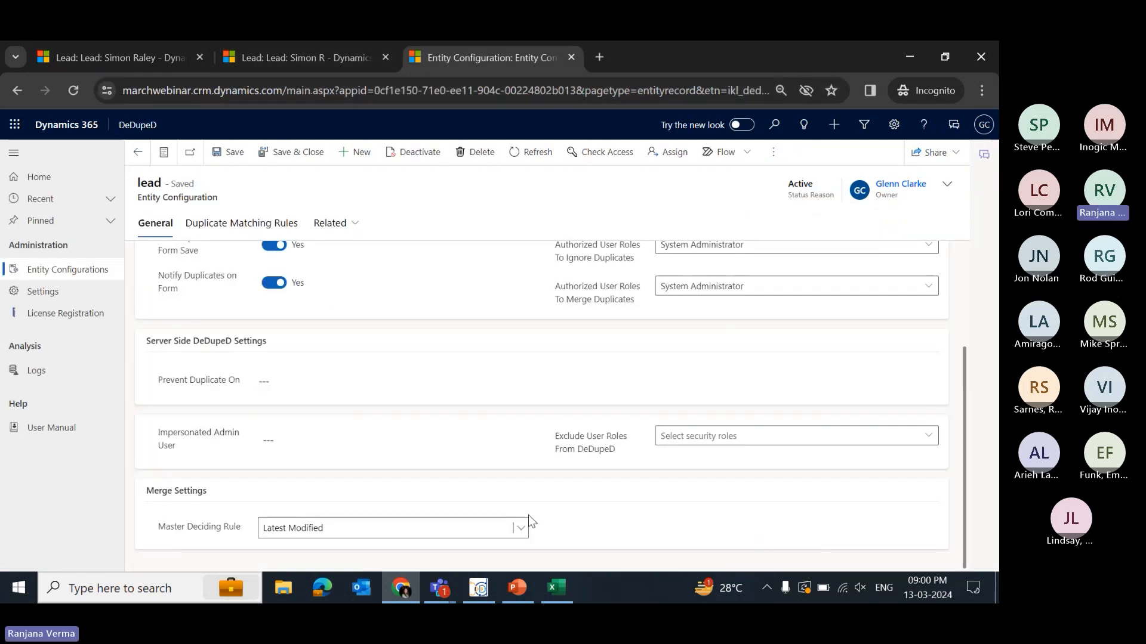
- Review the security roles authorized to ignore and to merge duplicates in the lead entity configuration
scroll(378, 466, up, 3)
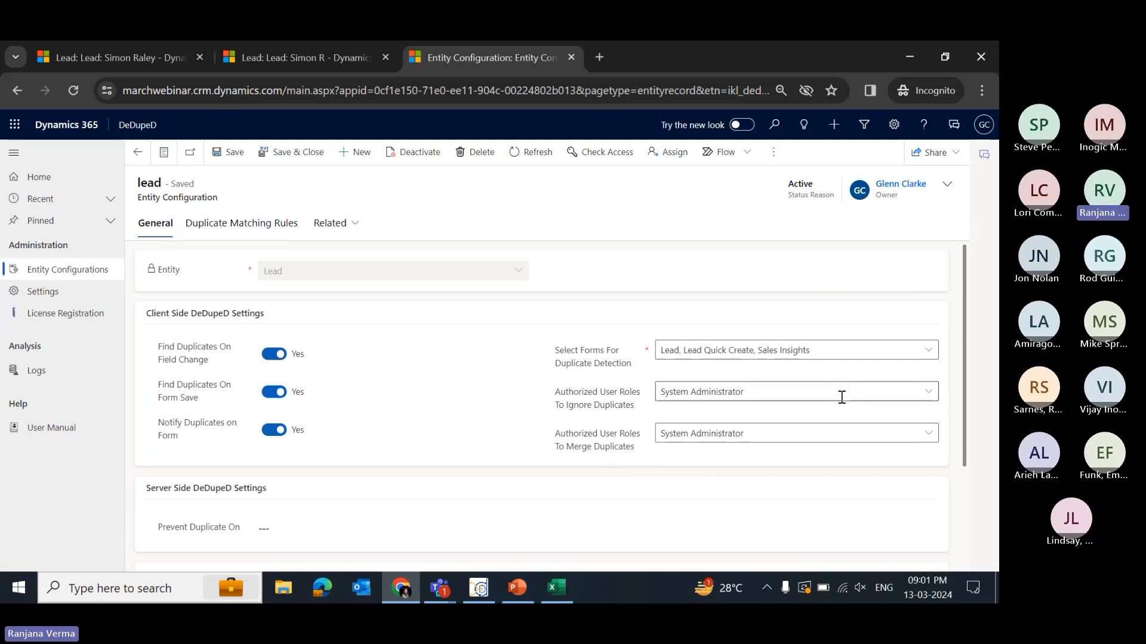
click(762, 394)
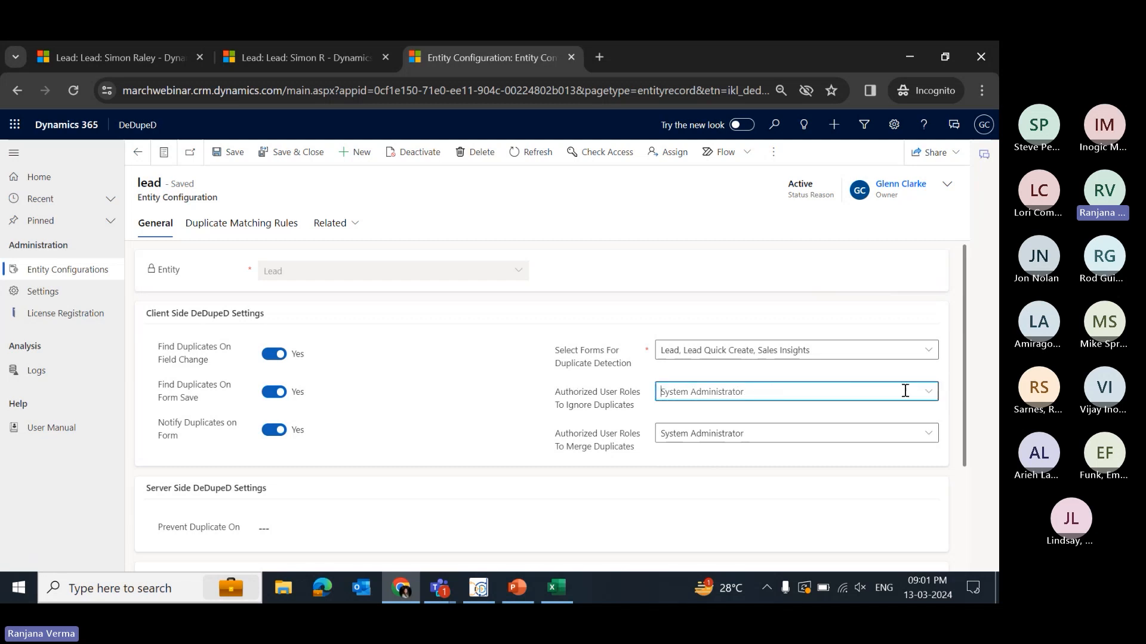
click(928, 391)
scroll(411, 406, down, 1)
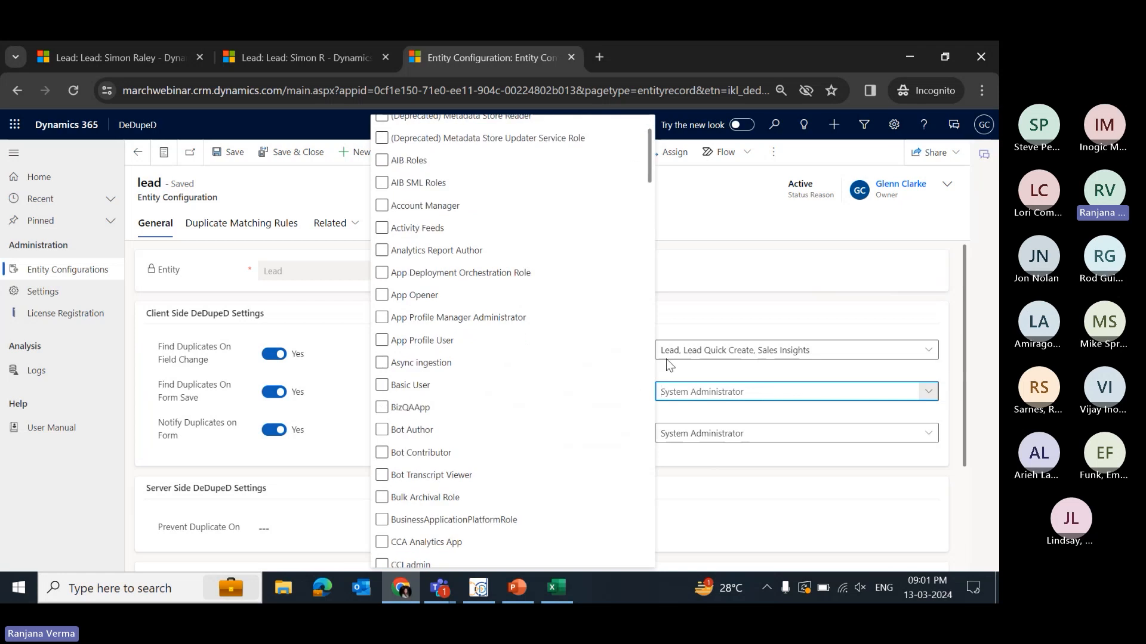
click(720, 321)
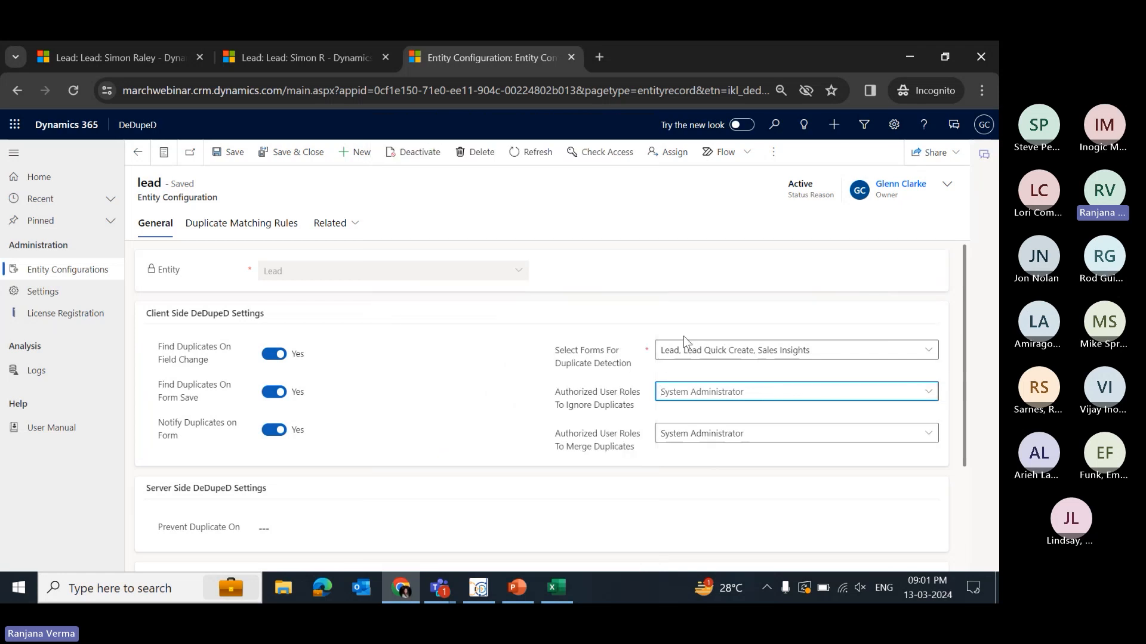
mouse_move(591, 413)
mouse_move(594, 447)
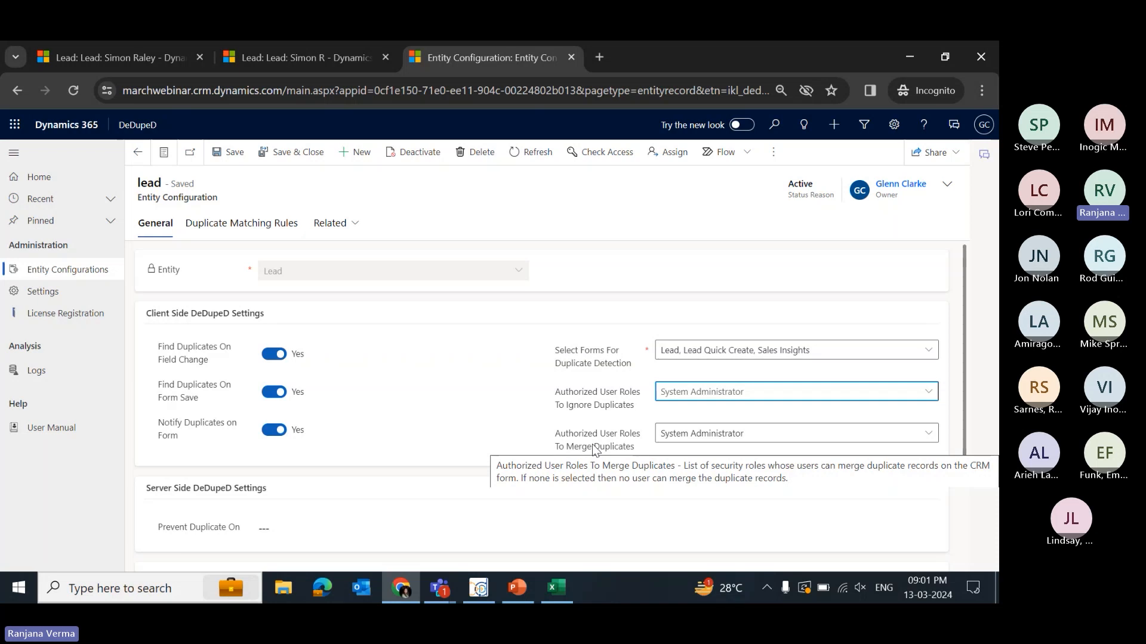
click(761, 440)
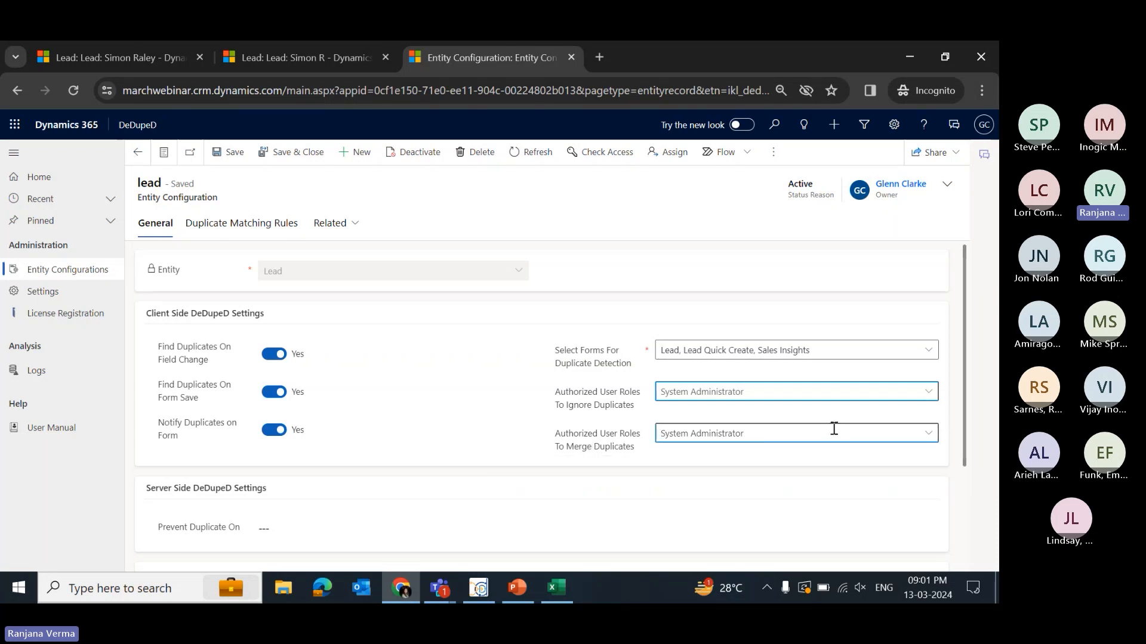
click(928, 434)
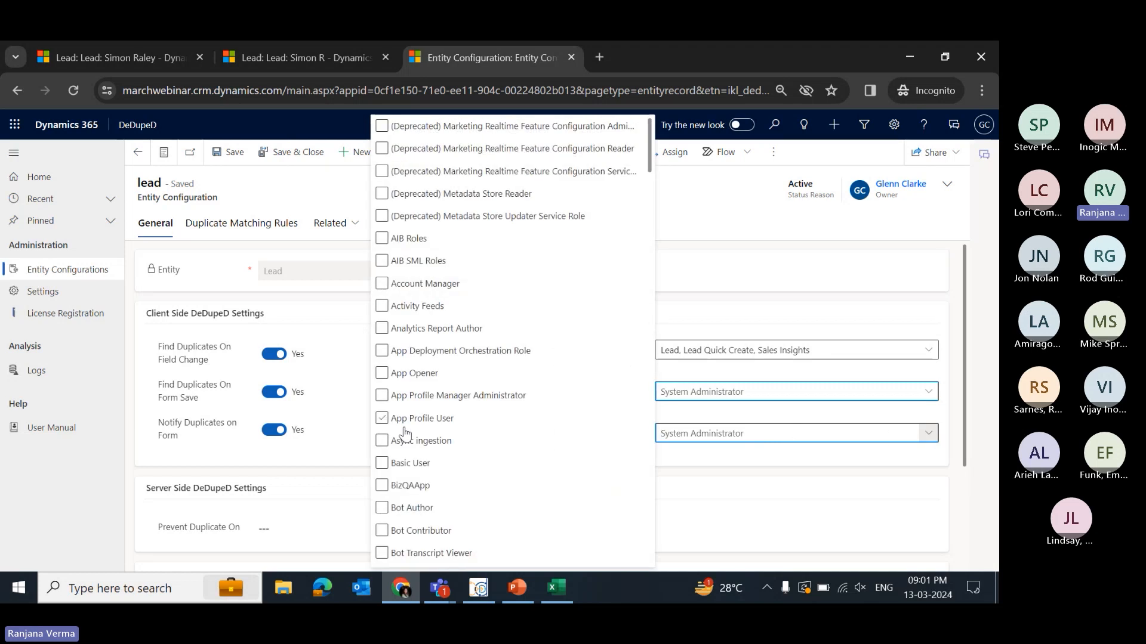
scroll(534, 470, down, 4)
scroll(455, 435, down, 7)
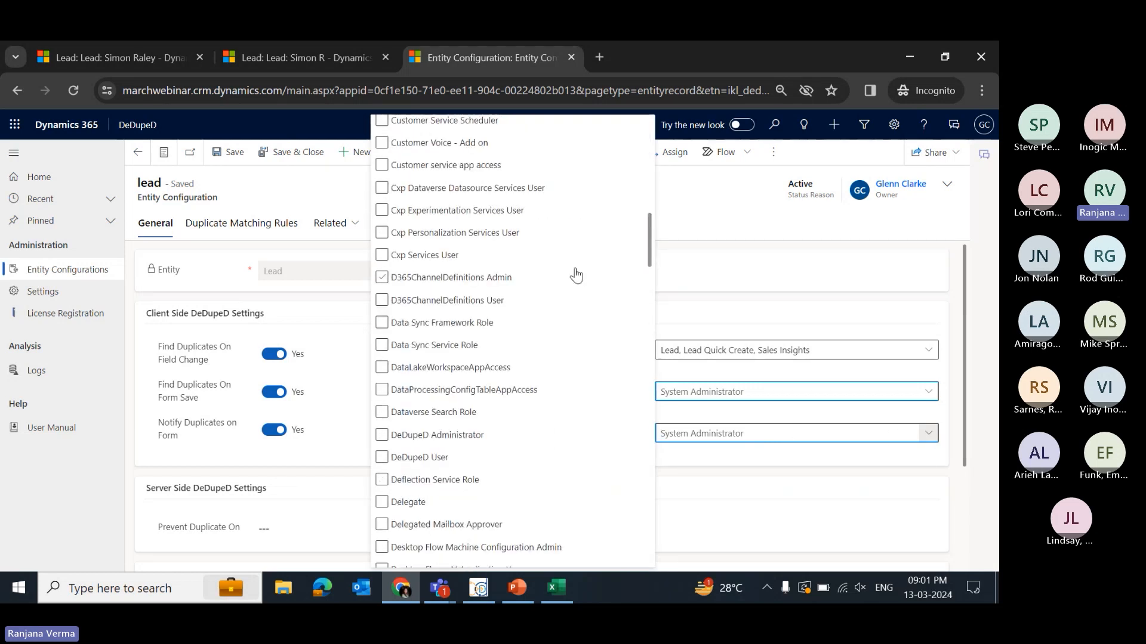
click(754, 464)
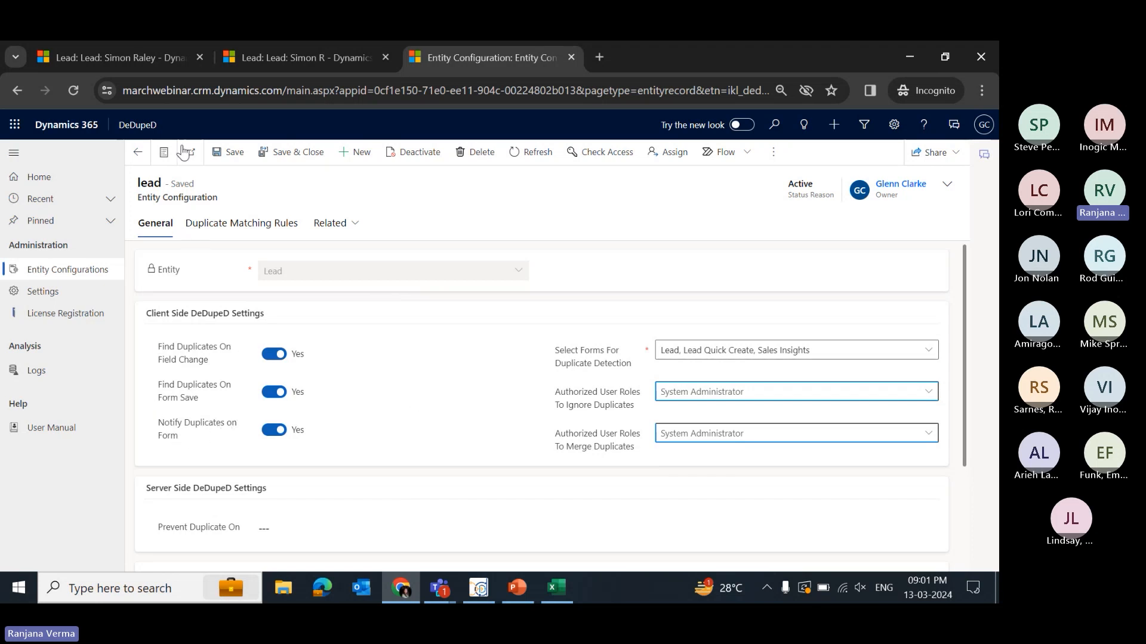
click(130, 51)
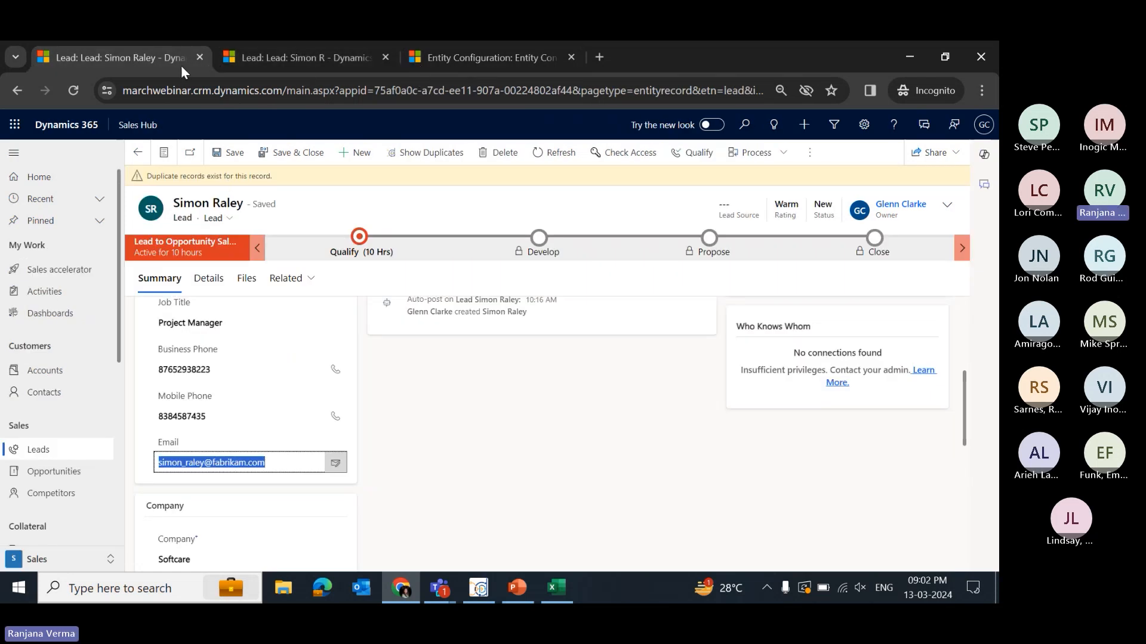
key(super+Tab)
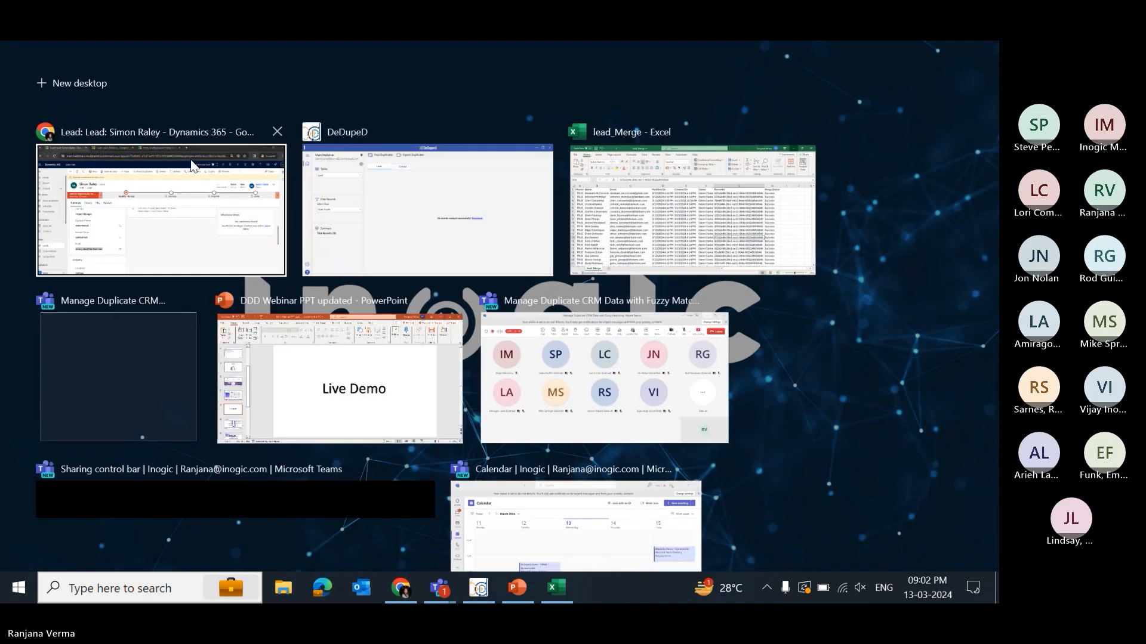
click(170, 180)
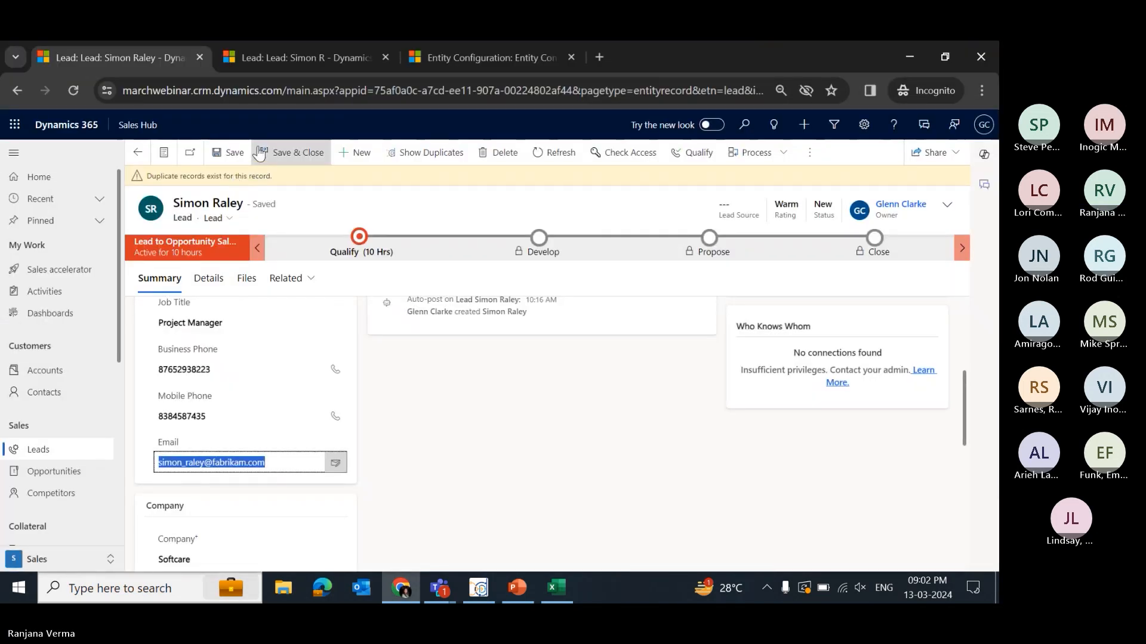
key(ctrl+shift+Tab)
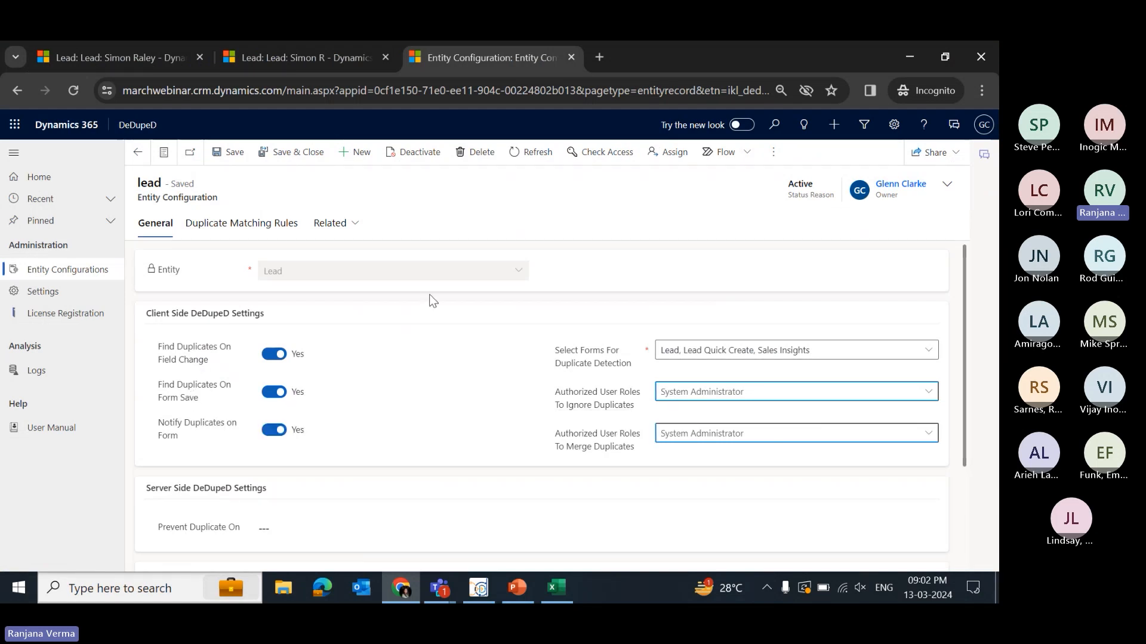
click(291, 58)
click(202, 158)
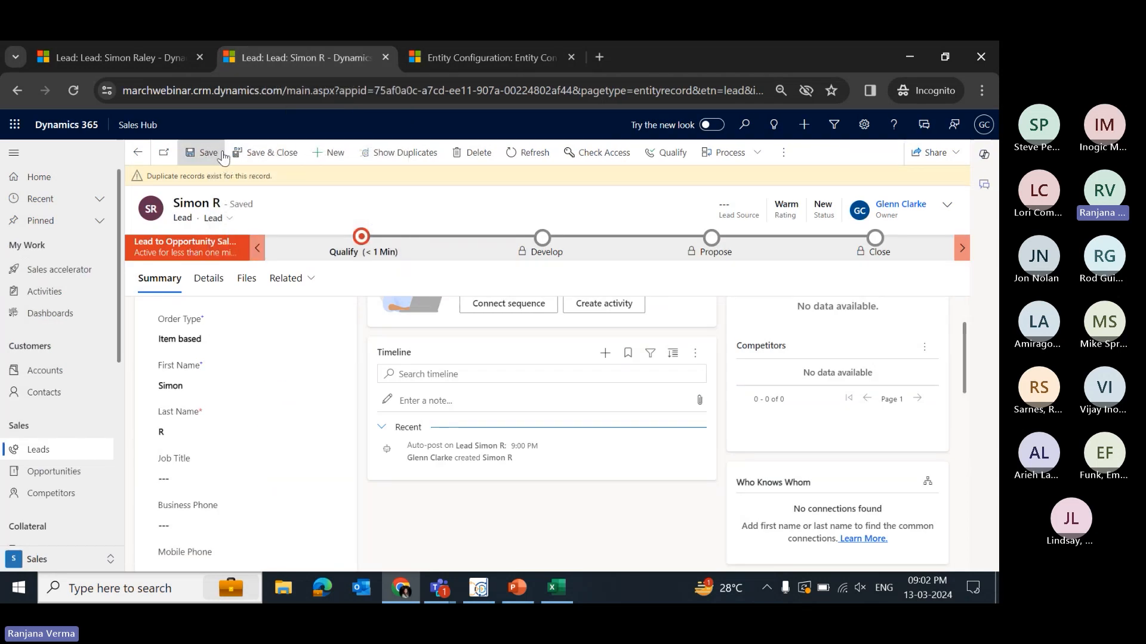
scroll(287, 343, down, 2)
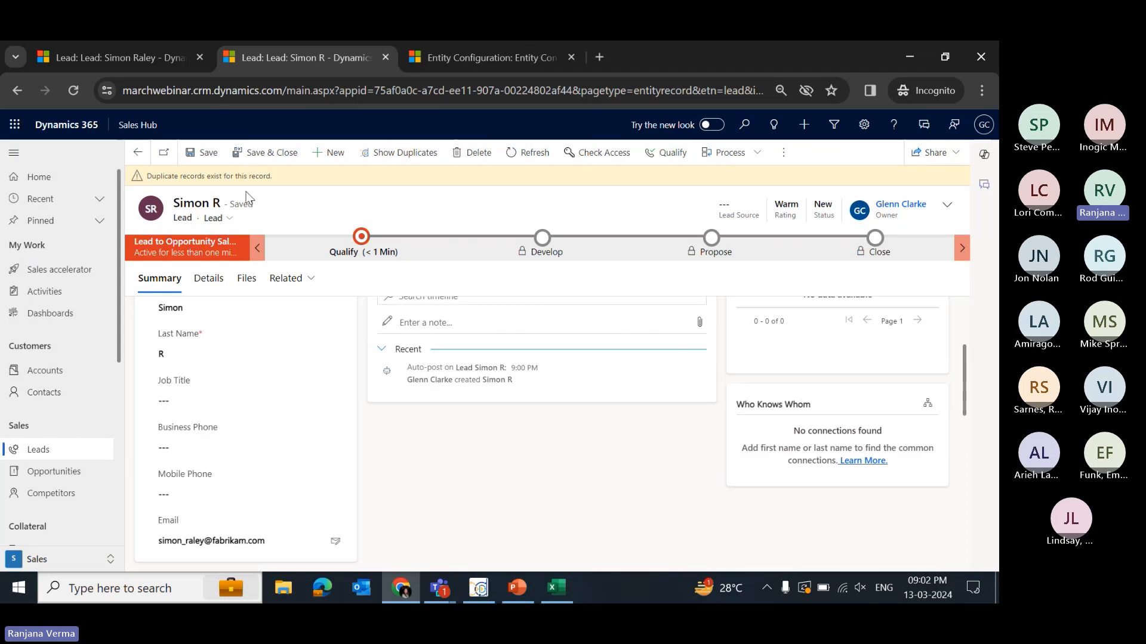
key(ctrl+Tab)
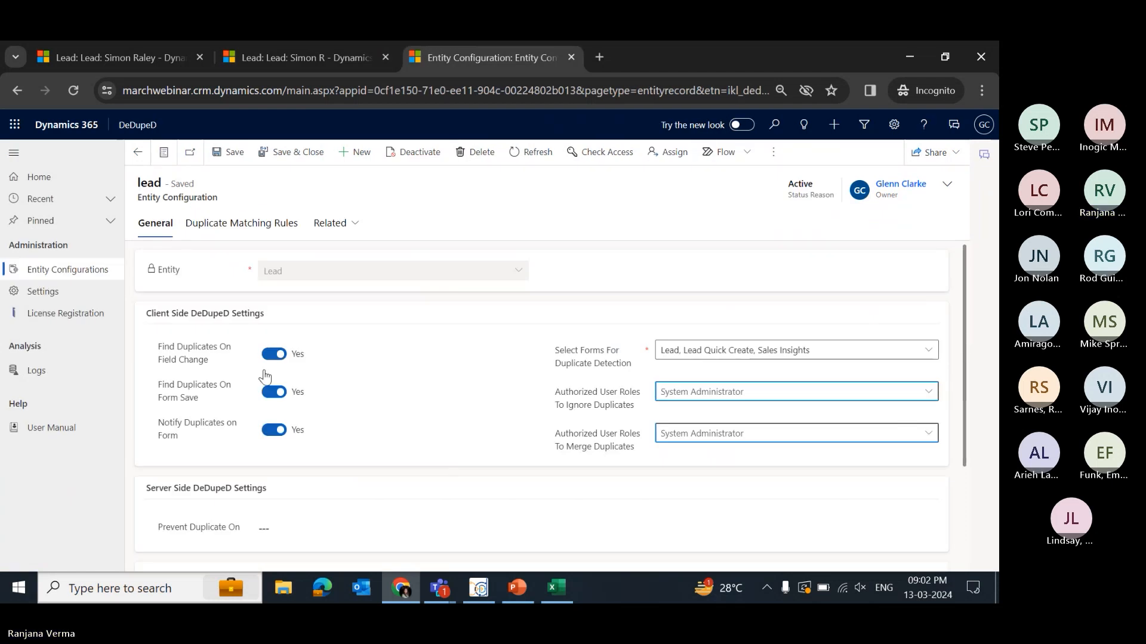
- Set Prevent Duplicate On in the server side DeDupeD settings to both New Record and Existing Record
scroll(371, 340, down, 2)
scroll(310, 300, up, 1)
scroll(309, 301, up, 1)
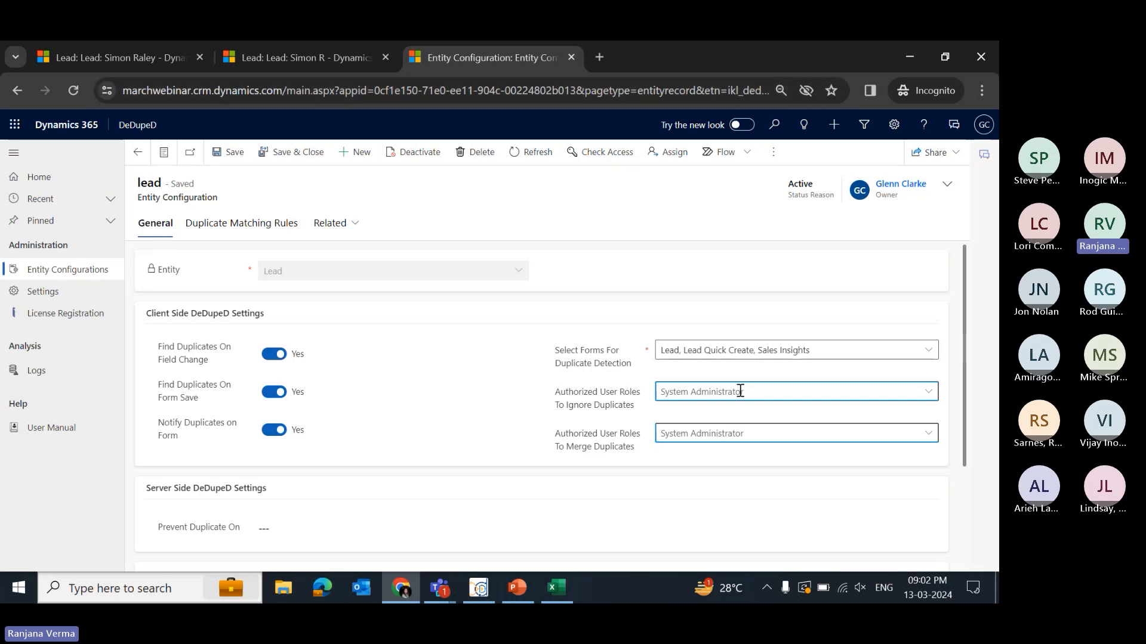
drag(540, 391, 654, 410)
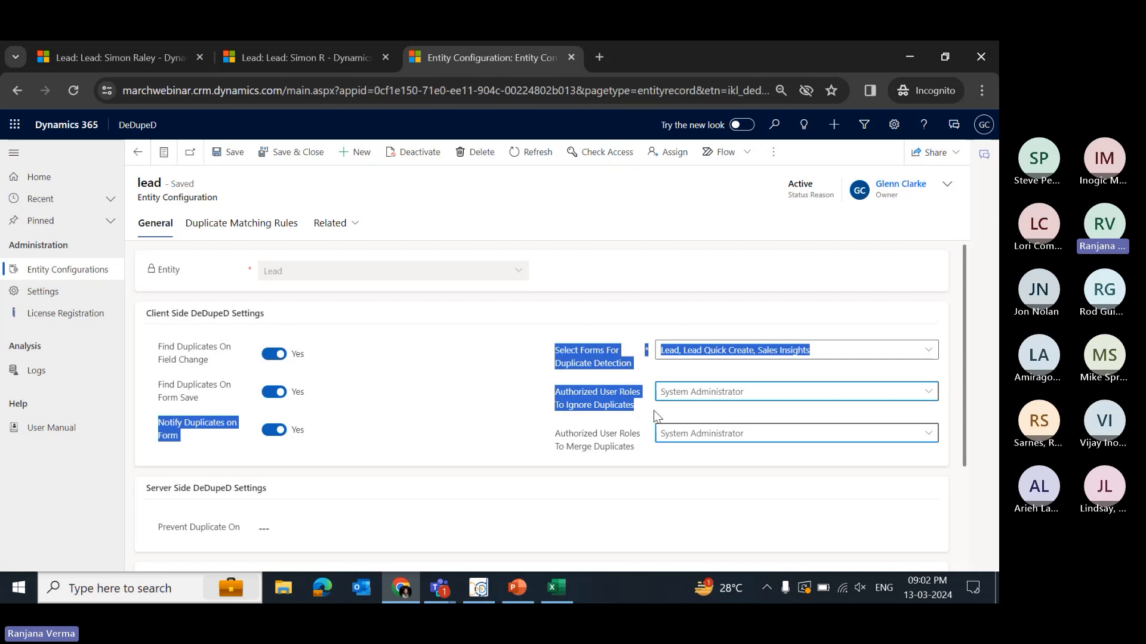
click(571, 396)
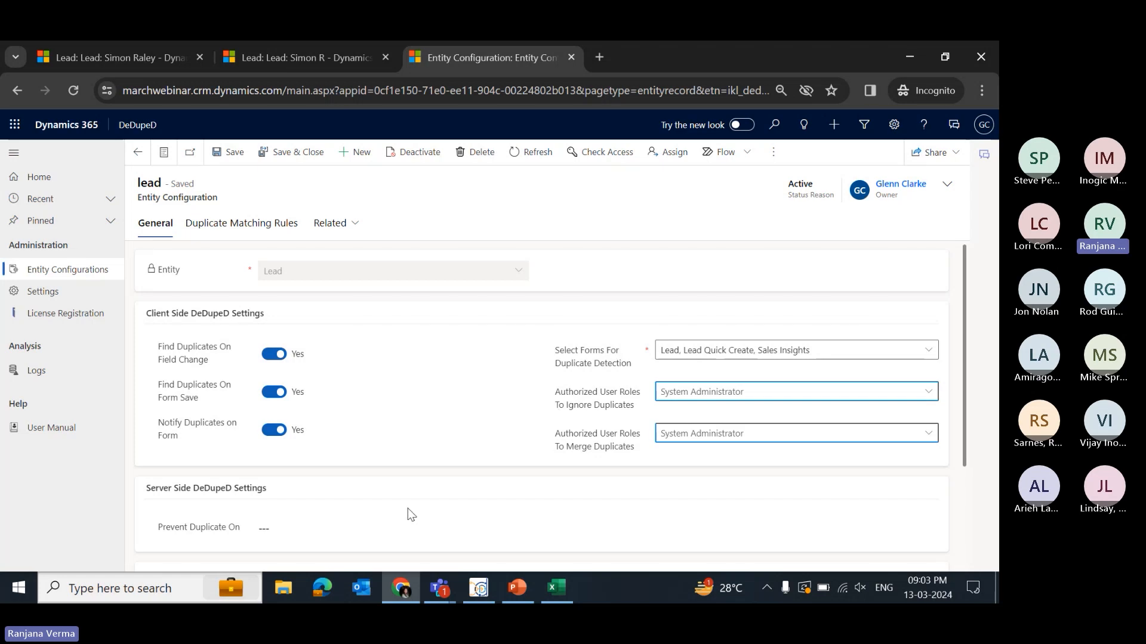
scroll(478, 473, down, 1)
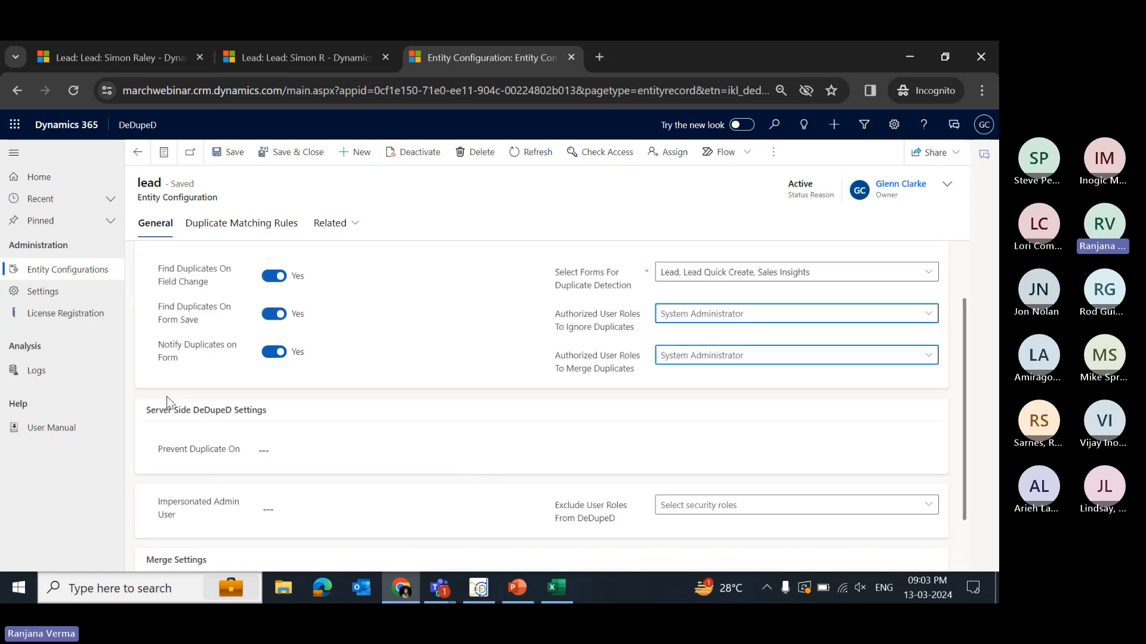
drag(280, 413, 137, 407)
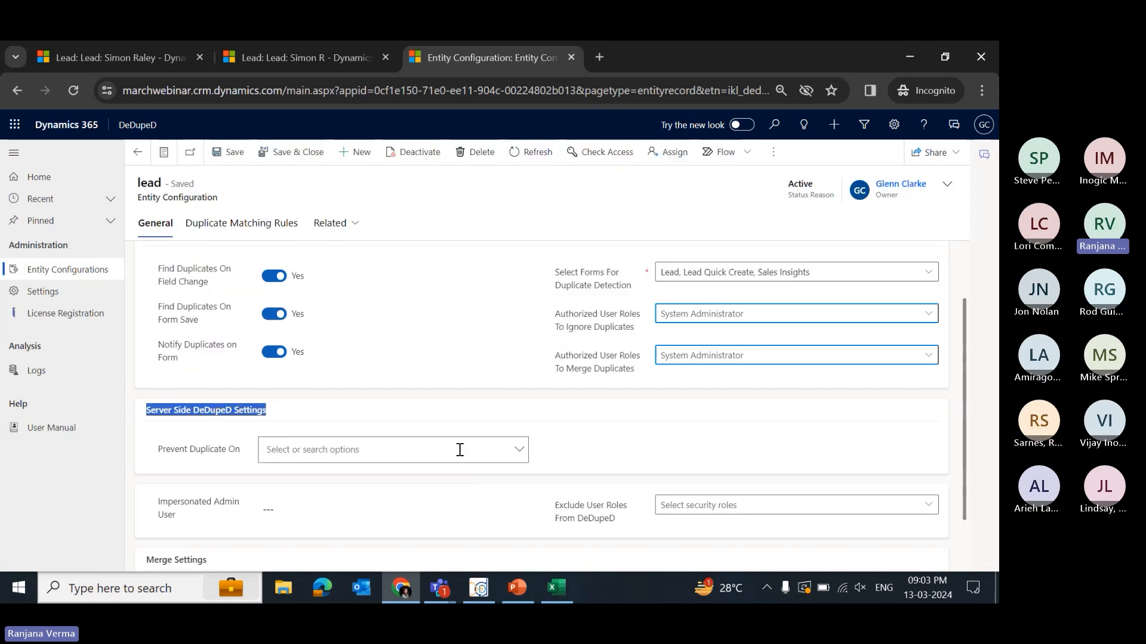
click(520, 454)
scroll(466, 465, down, 1)
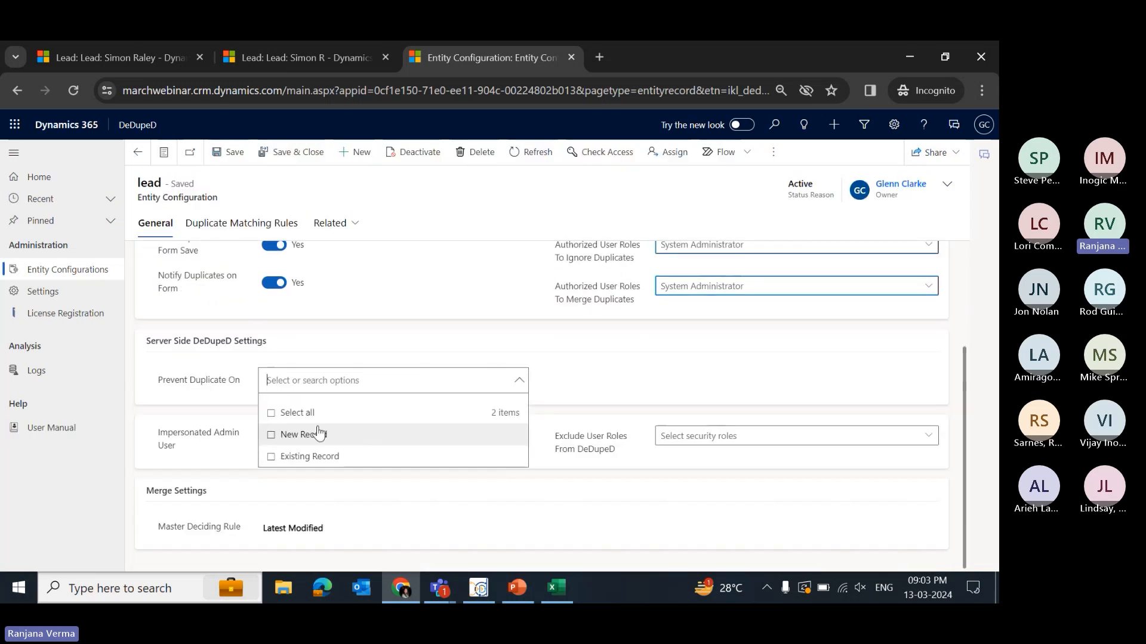
click(273, 413)
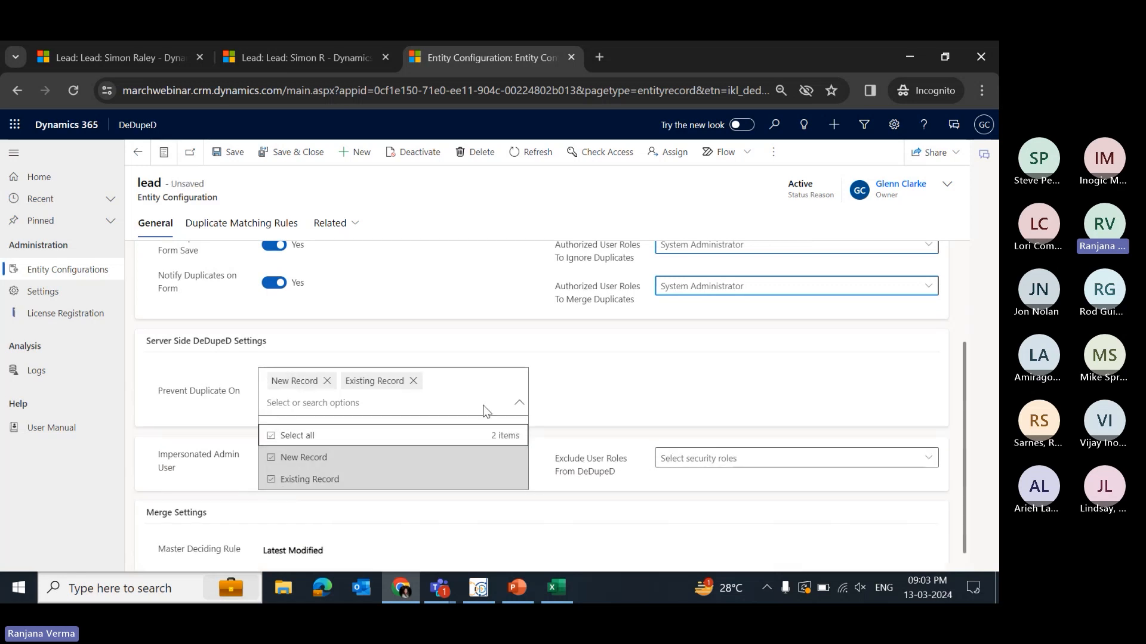
click(561, 374)
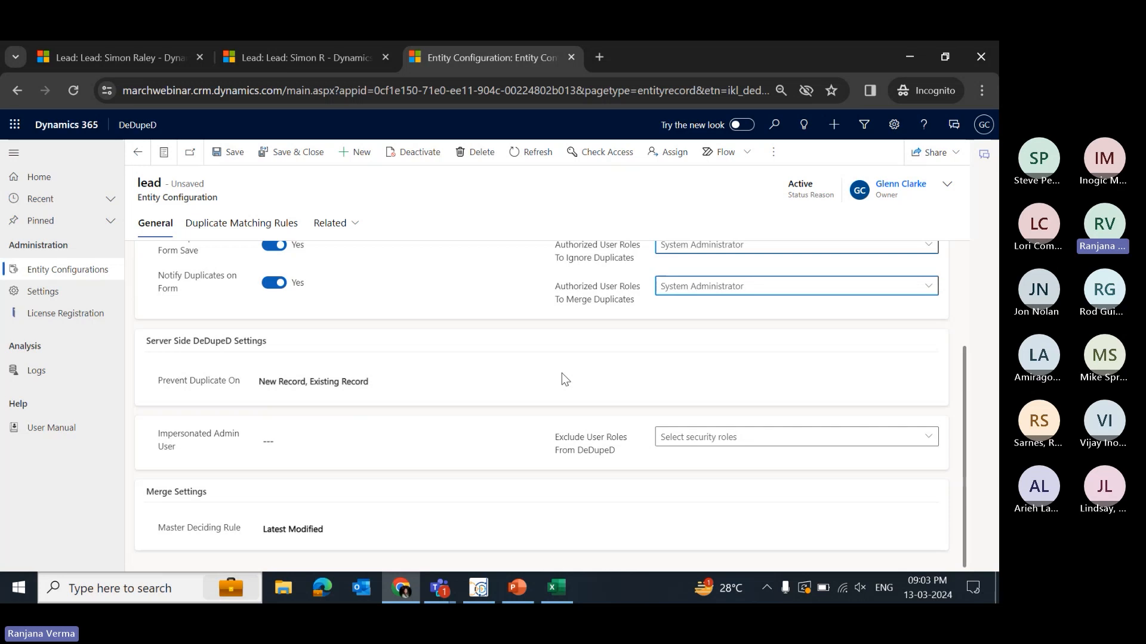
click(270, 50)
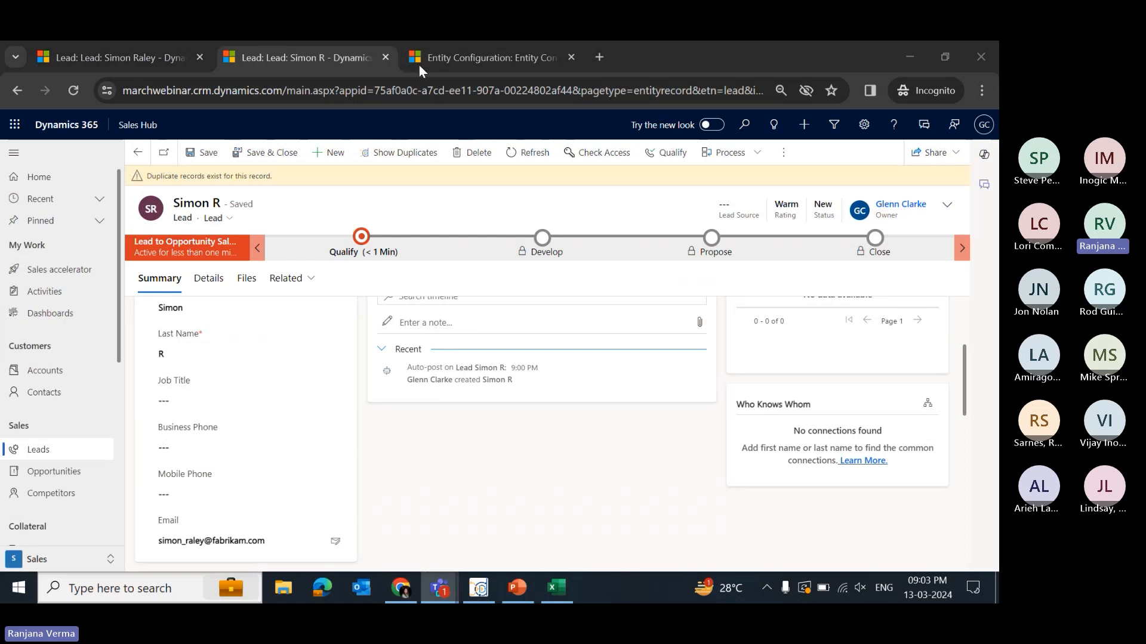
key(super+Tab)
click(460, 204)
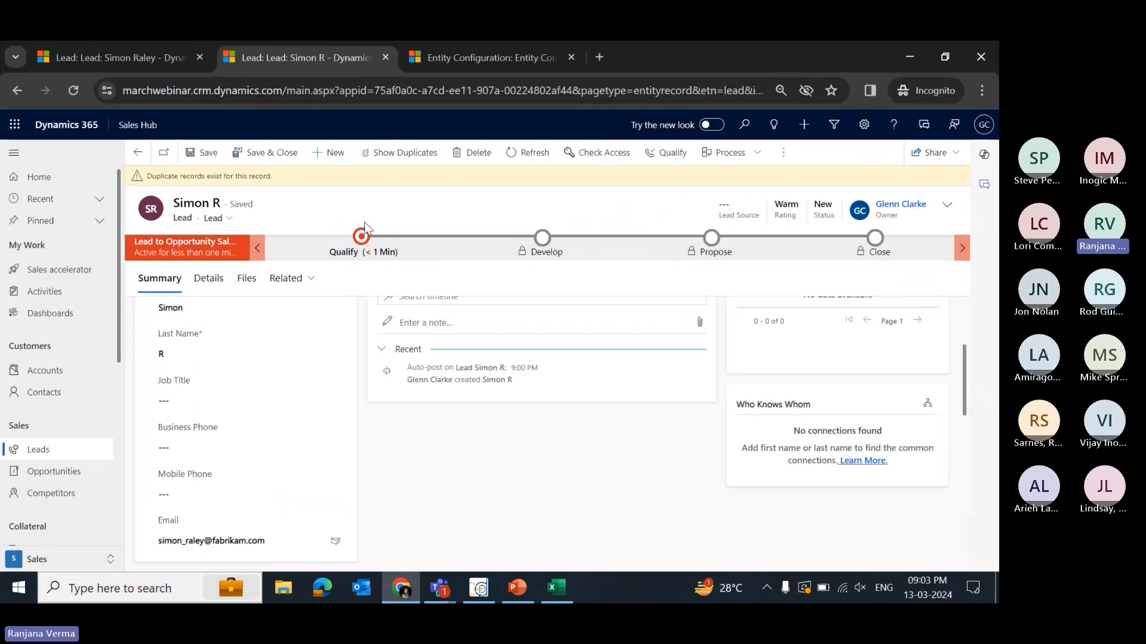
click(446, 70)
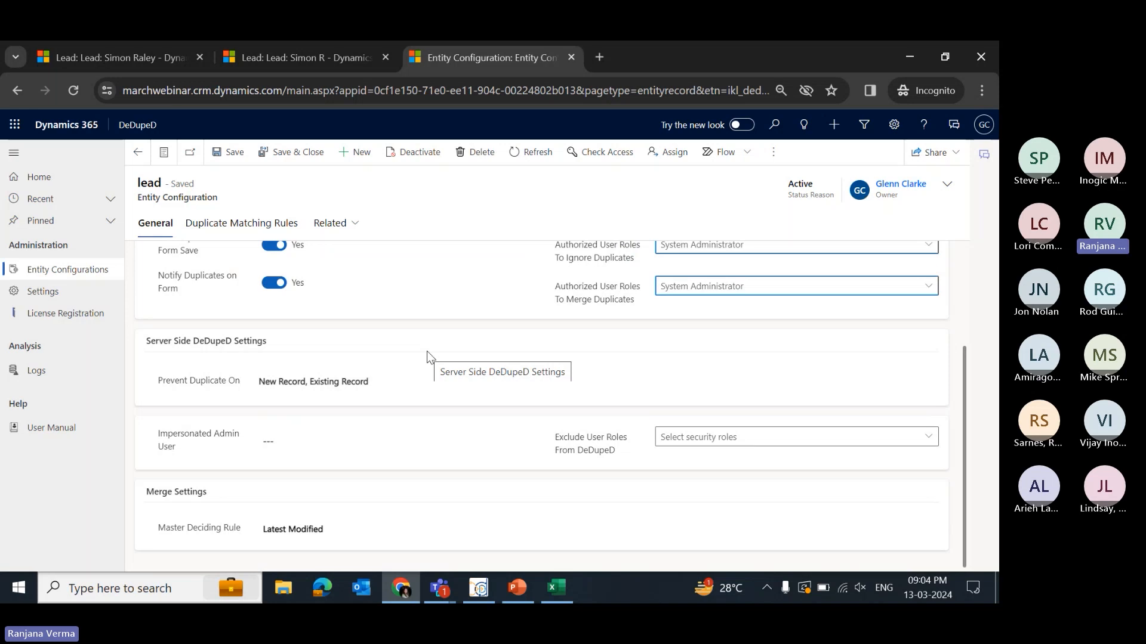
scroll(221, 346, up, 3)
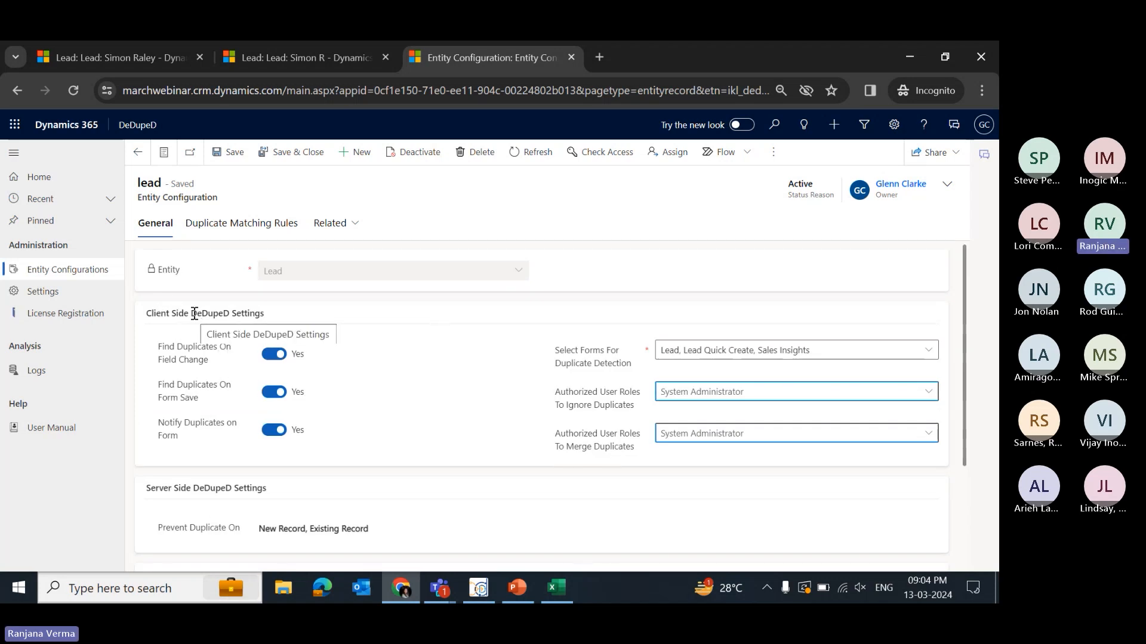
scroll(197, 334, down, 1)
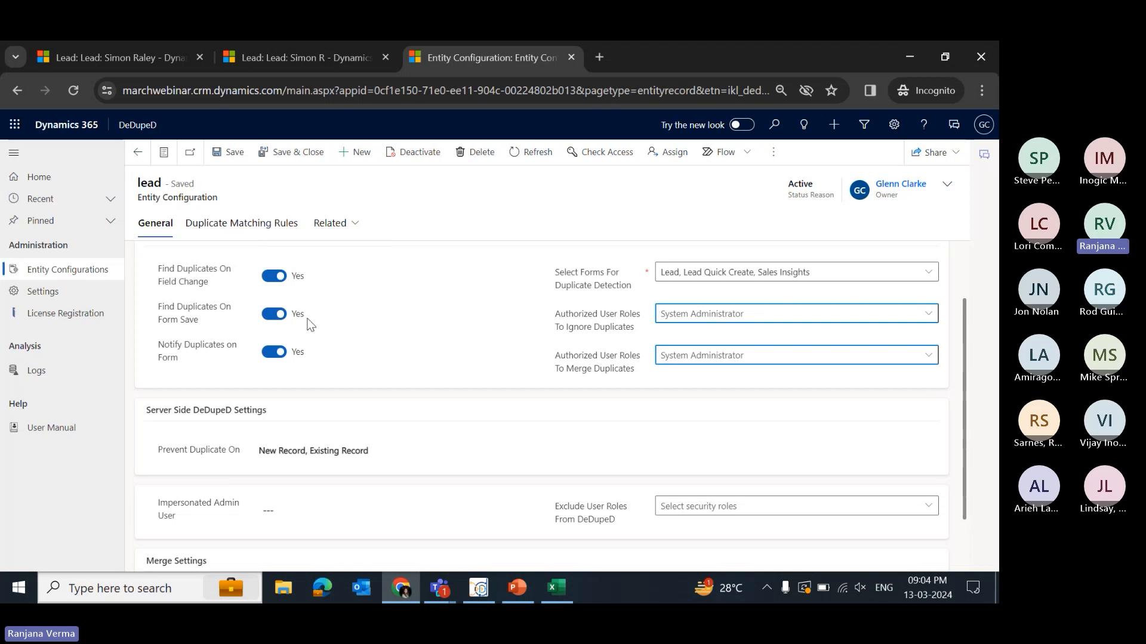
- Switch to PowerPoint and start the slide show from the Live Demo slide
click(518, 588)
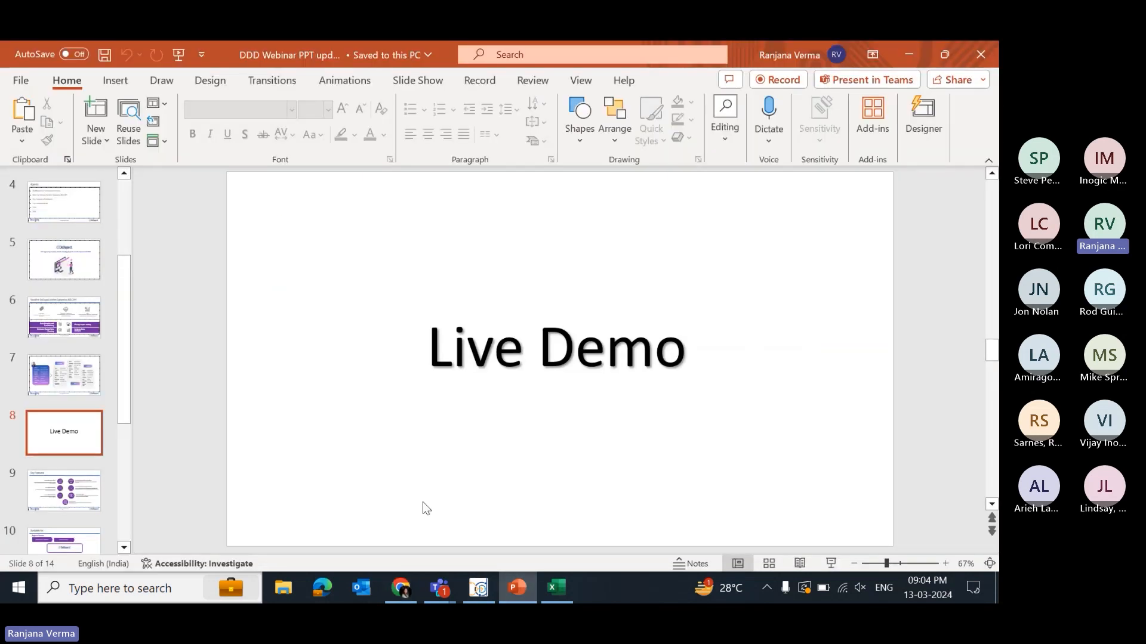
click(831, 564)
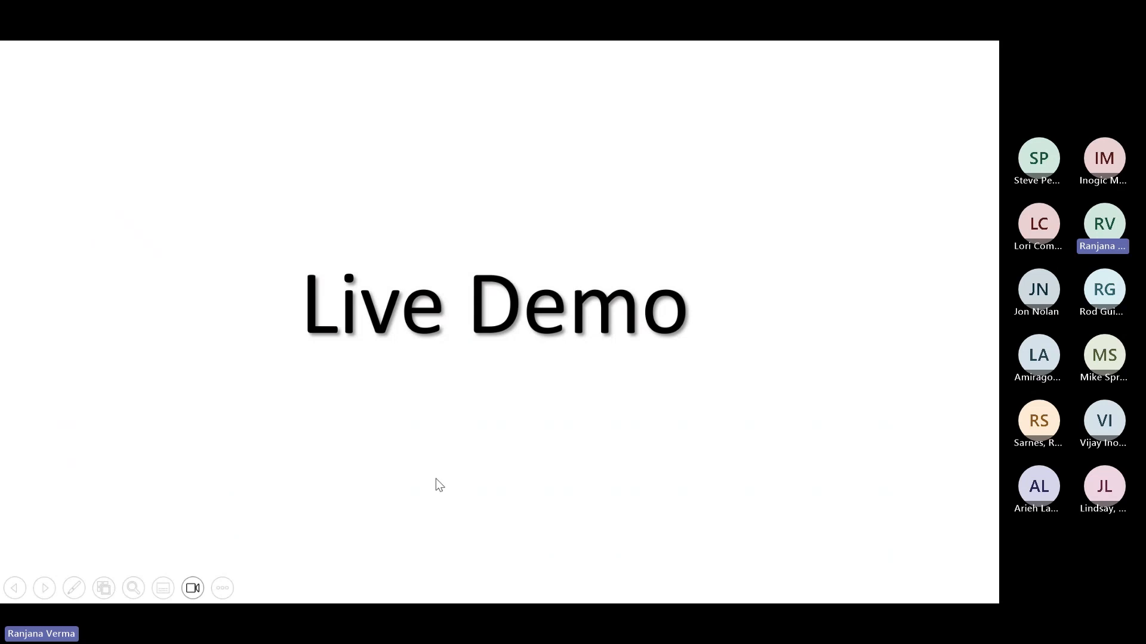